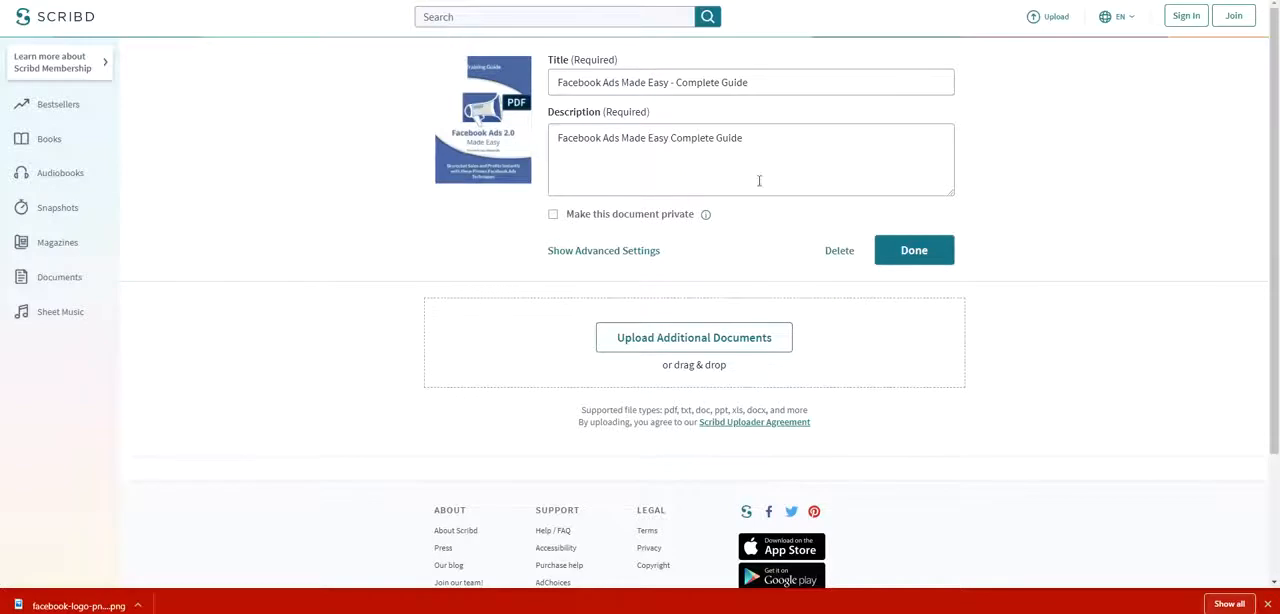
Finish publishing the Facebook Ads Made Easy - Complete Guide upload and copy its share link.
{"action": "left_click", "coordinate": [941, 255]}
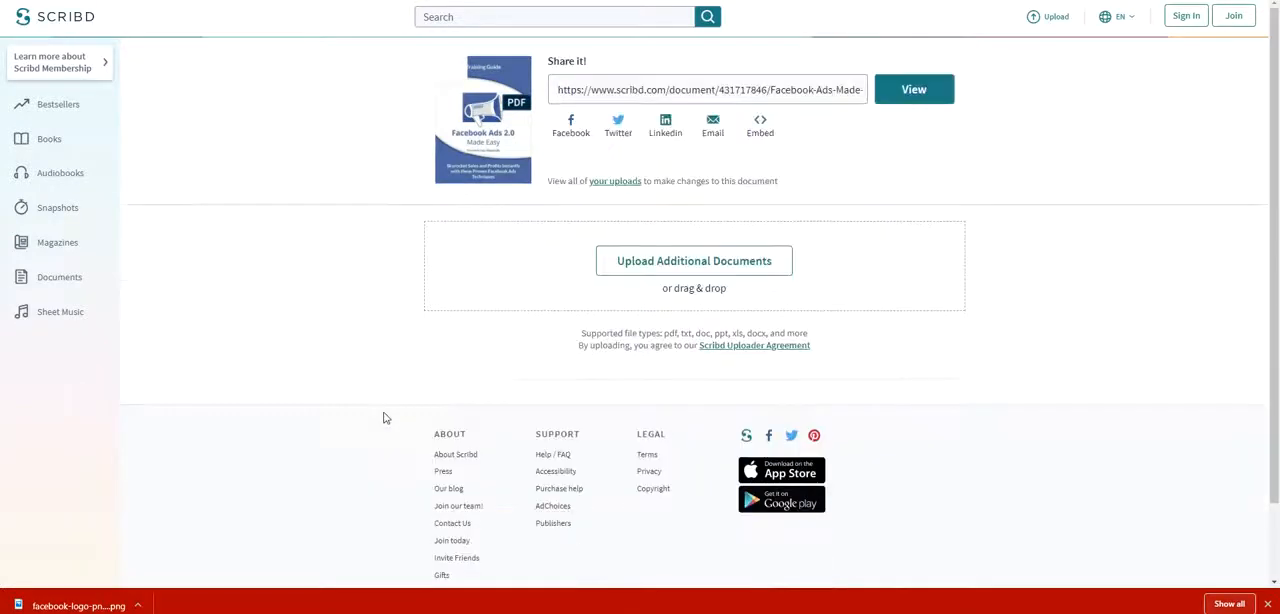
{"action": "left_click_drag", "start_coordinate": [561, 93], "coordinate": [863, 115]}
{"action": "key", "text": "ctrl+c"}
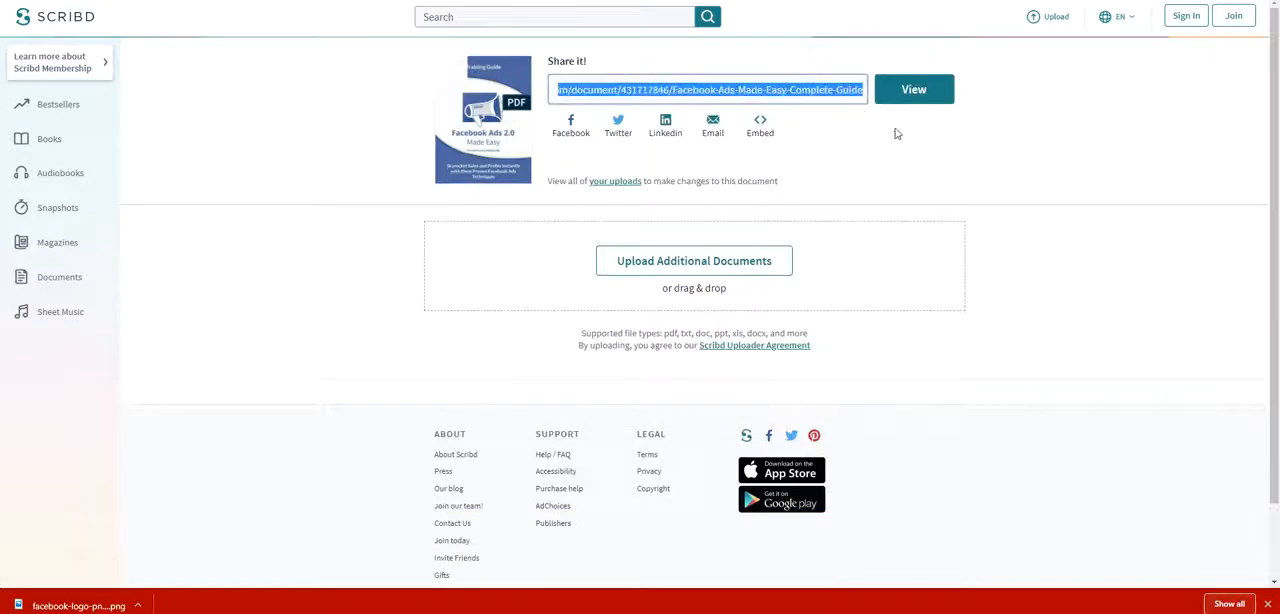
{"action": "right_click", "coordinate": [778, 93]}
{"action": "left_click", "coordinate": [808, 104]}
Switch to The Conversion Pros portal and create a page in Page Builder from the Full See Through Opacity template.
{"action": "key", "text": "ctrl+Tab"}
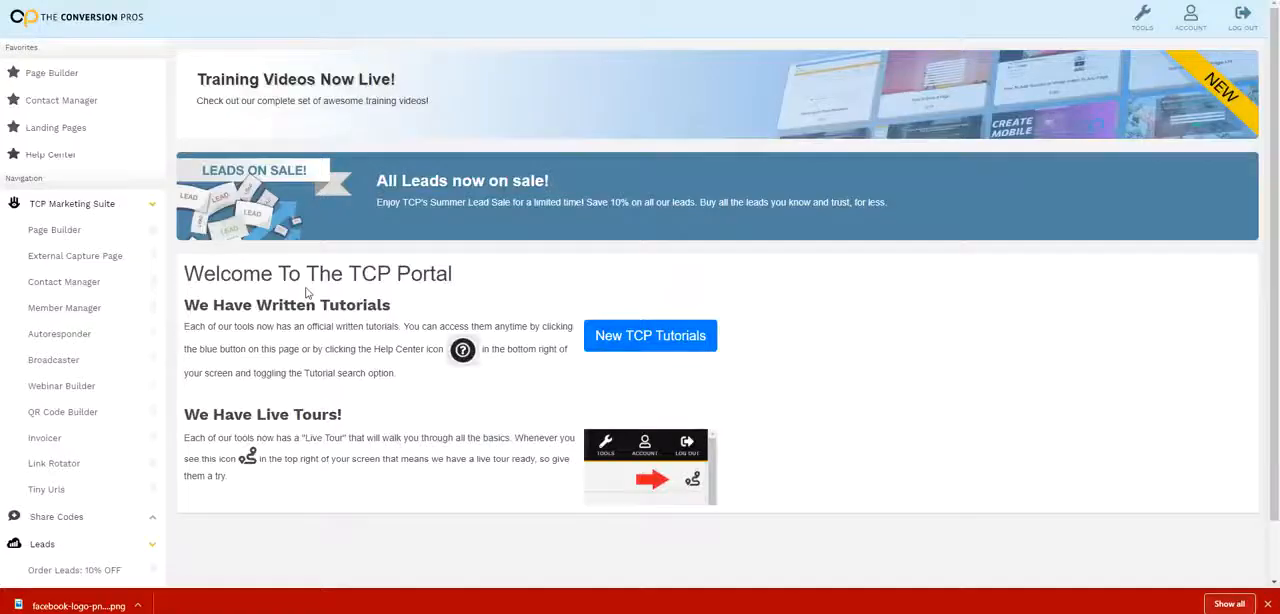
{"action": "left_click", "coordinate": [62, 232]}
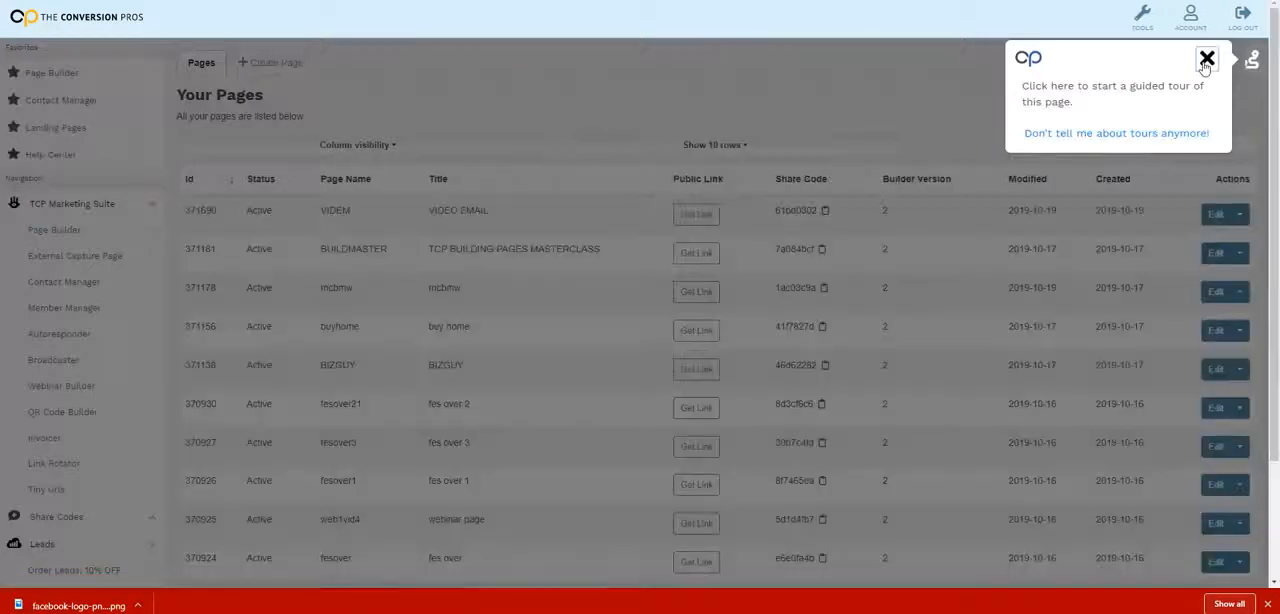
{"action": "left_click", "coordinate": [1207, 58]}
{"action": "left_click", "coordinate": [250, 64]}
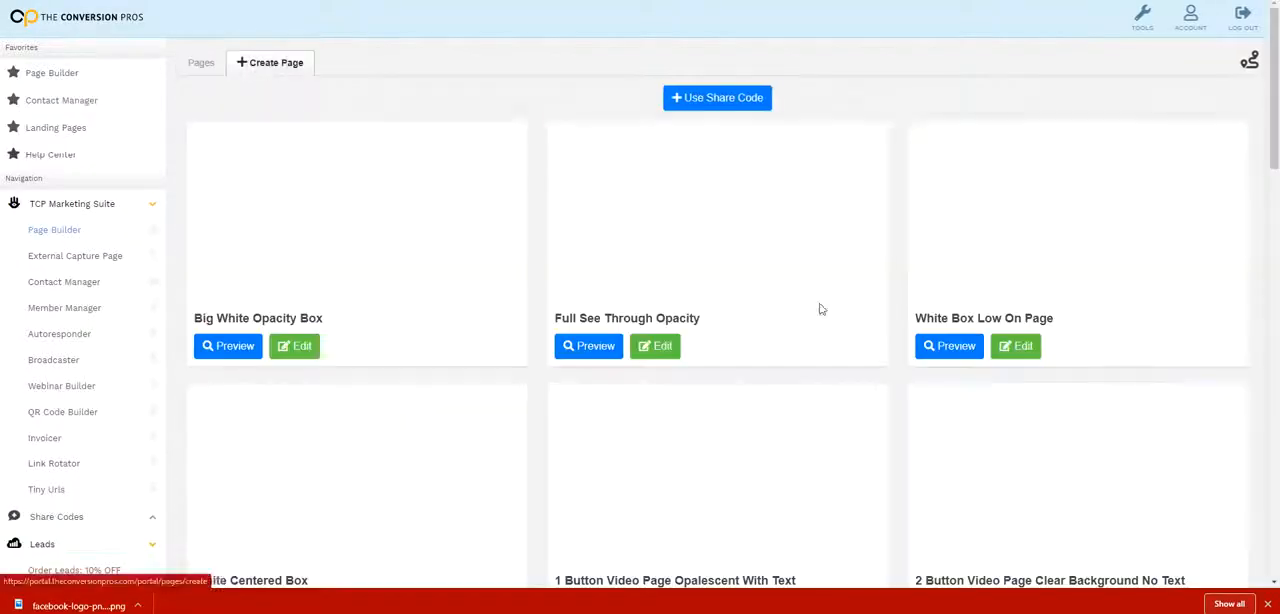
{"action": "left_click", "coordinate": [650, 350]}
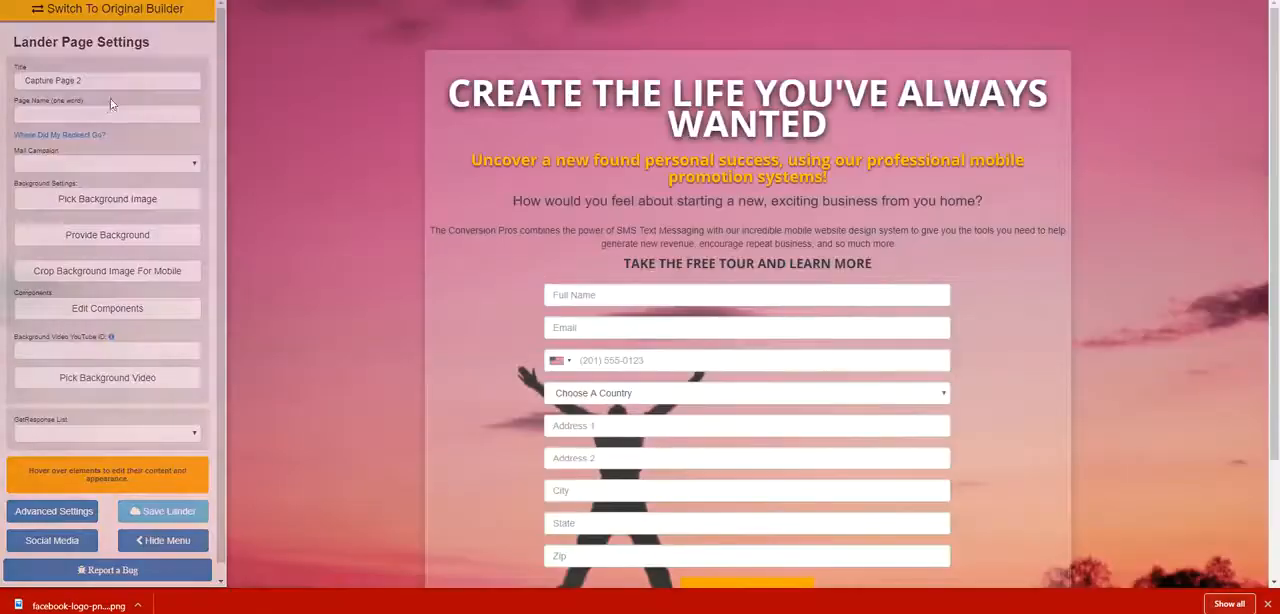
Title the lander FB ADS MADE EASY, name the page FBADS, and save it.
{"action": "type", "text": "F"}
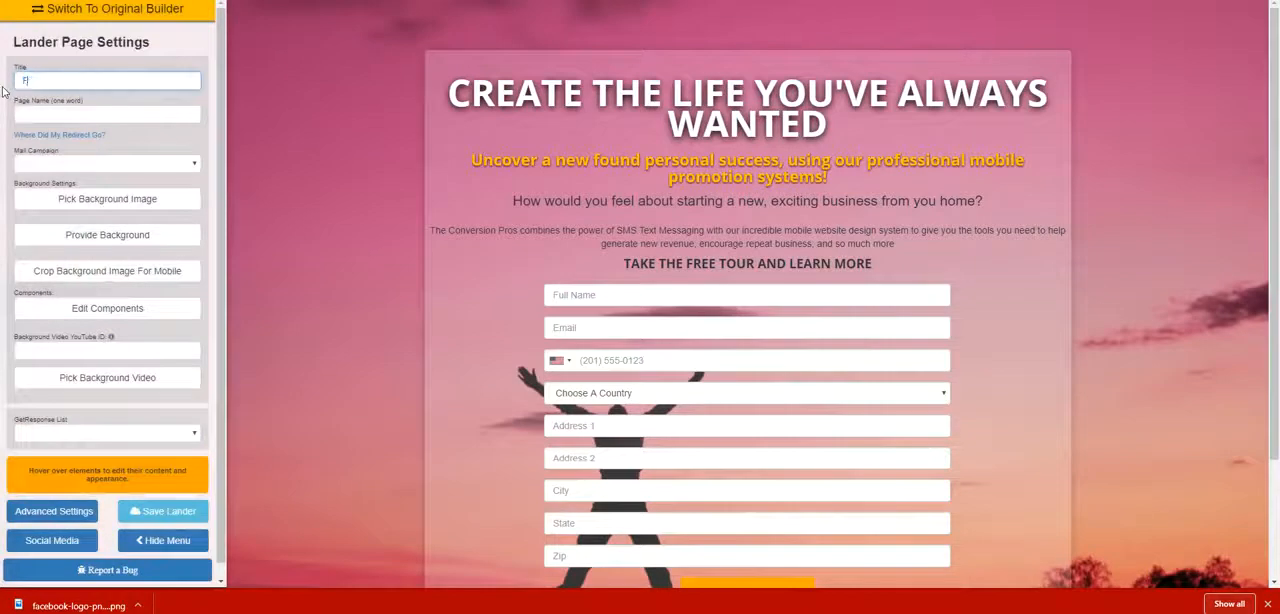
{"action": "type", "text": "B ADS MADE EASY"}
{"action": "left_click", "coordinate": [25, 112]}
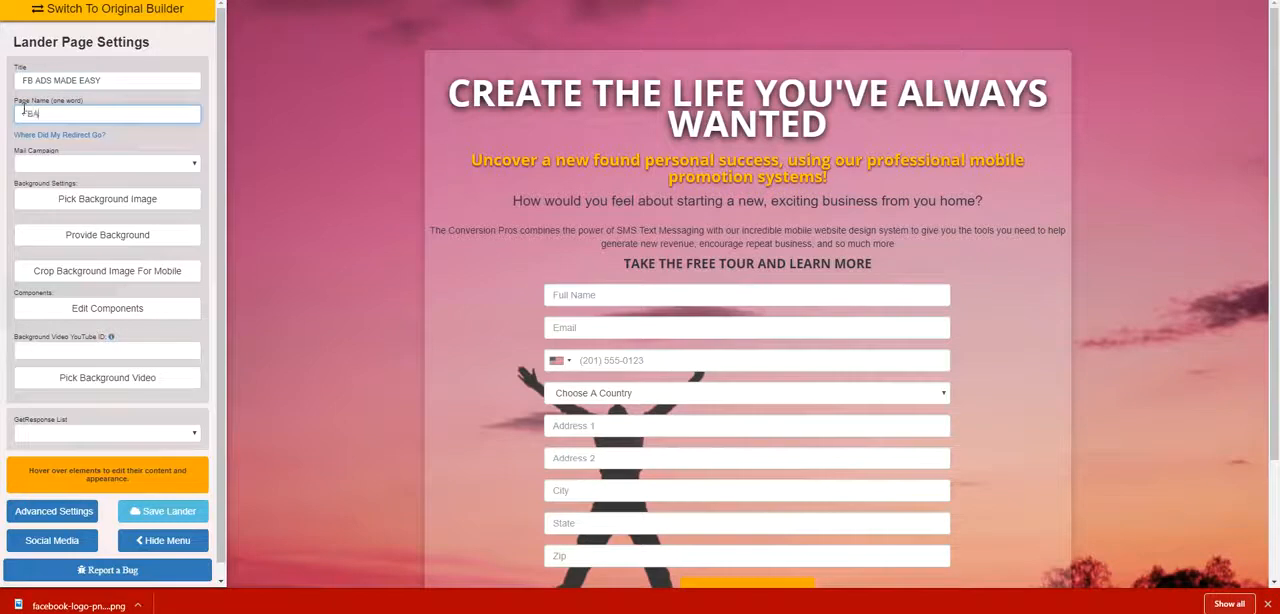
{"action": "type", "text": "FBADS"}
{"action": "left_click", "coordinate": [163, 511]}
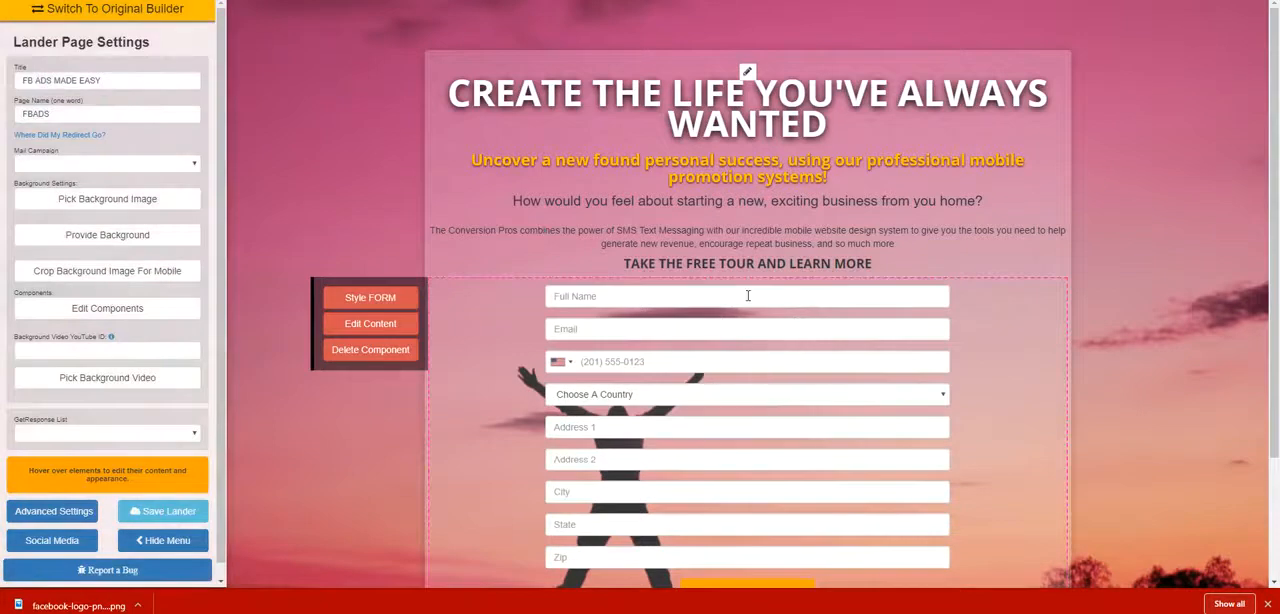
Delete the yellow subheadline, the "How would you feel" question and the company description paragraph above the form.
{"action": "left_click", "coordinate": [374, 224]}
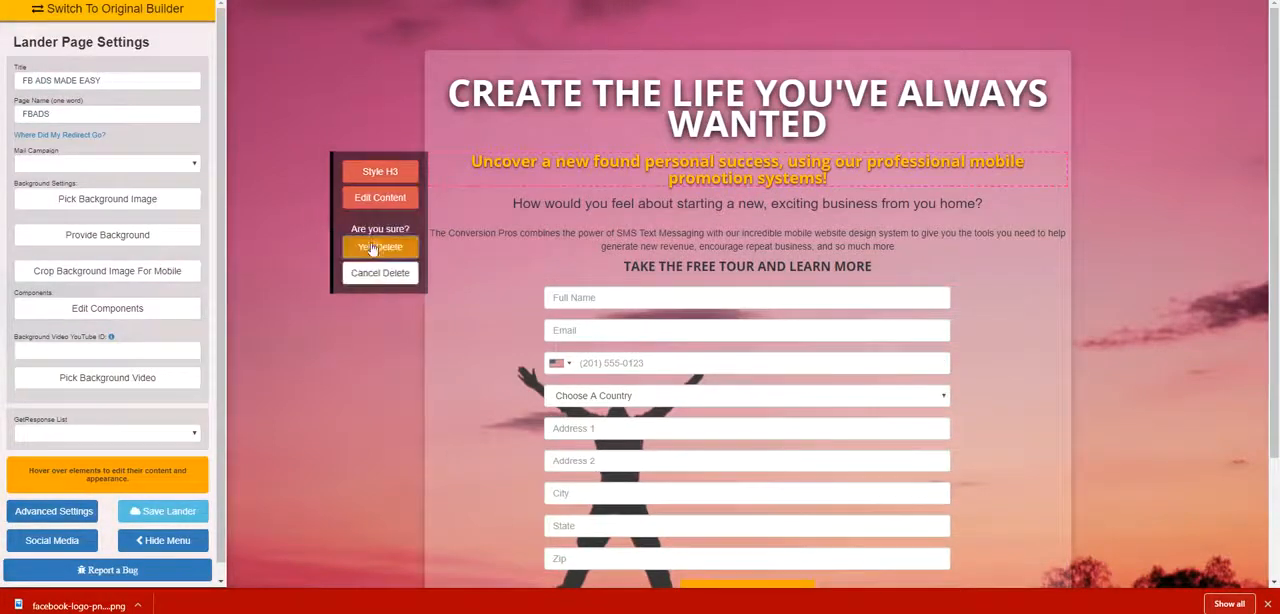
{"action": "left_click", "coordinate": [372, 248]}
{"action": "left_click", "coordinate": [374, 224]}
{"action": "left_click", "coordinate": [380, 246]}
{"action": "mouse_move", "coordinate": [450, 165]}
{"action": "left_click", "coordinate": [372, 220]}
{"action": "left_click", "coordinate": [382, 243]}
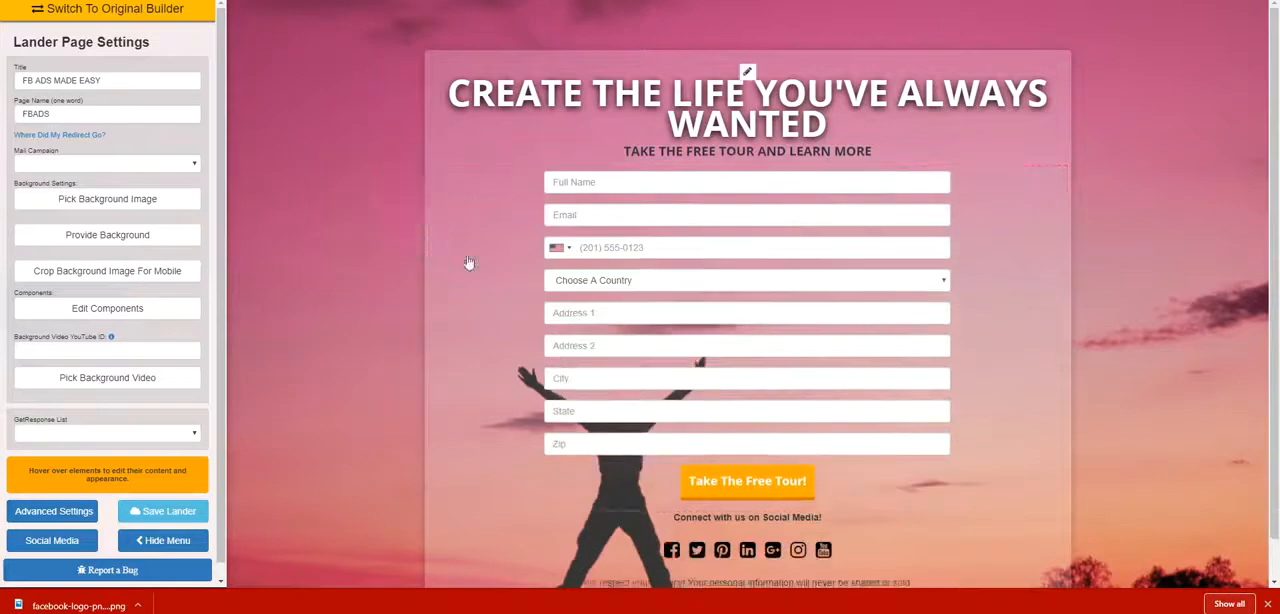
Set the form's custom redirect URL to the copied Scribd link and save it with the full name, email and phone form.
{"action": "mouse_move", "coordinate": [443, 252]}
{"action": "left_click", "coordinate": [398, 217]}
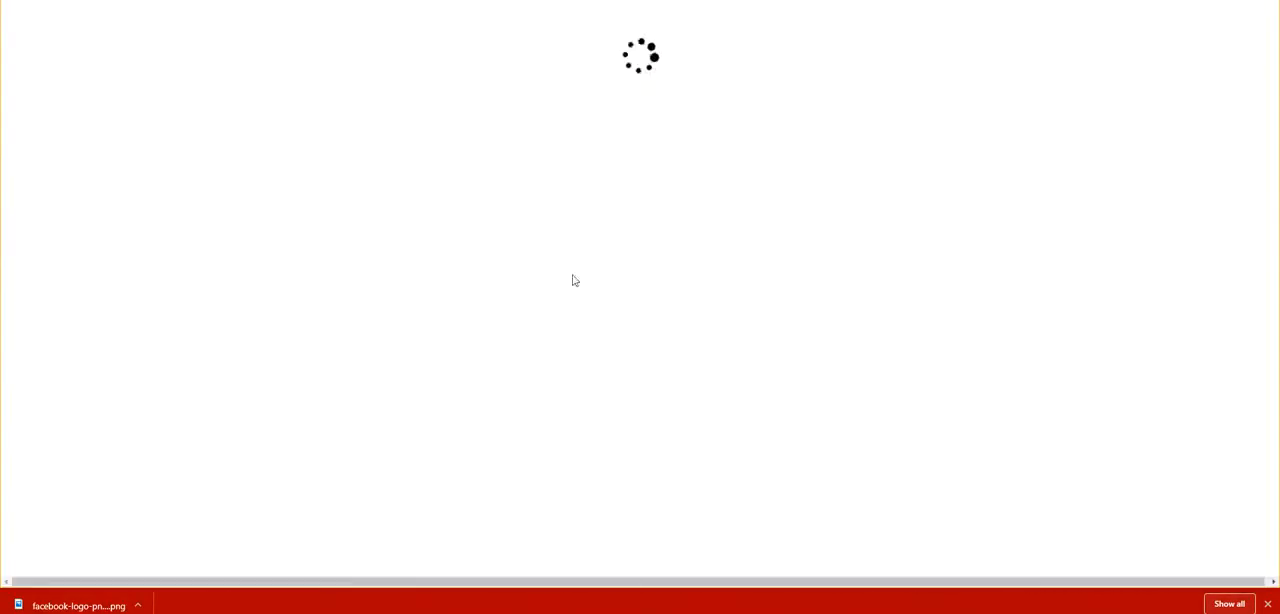
{"action": "left_click", "coordinate": [529, 152]}
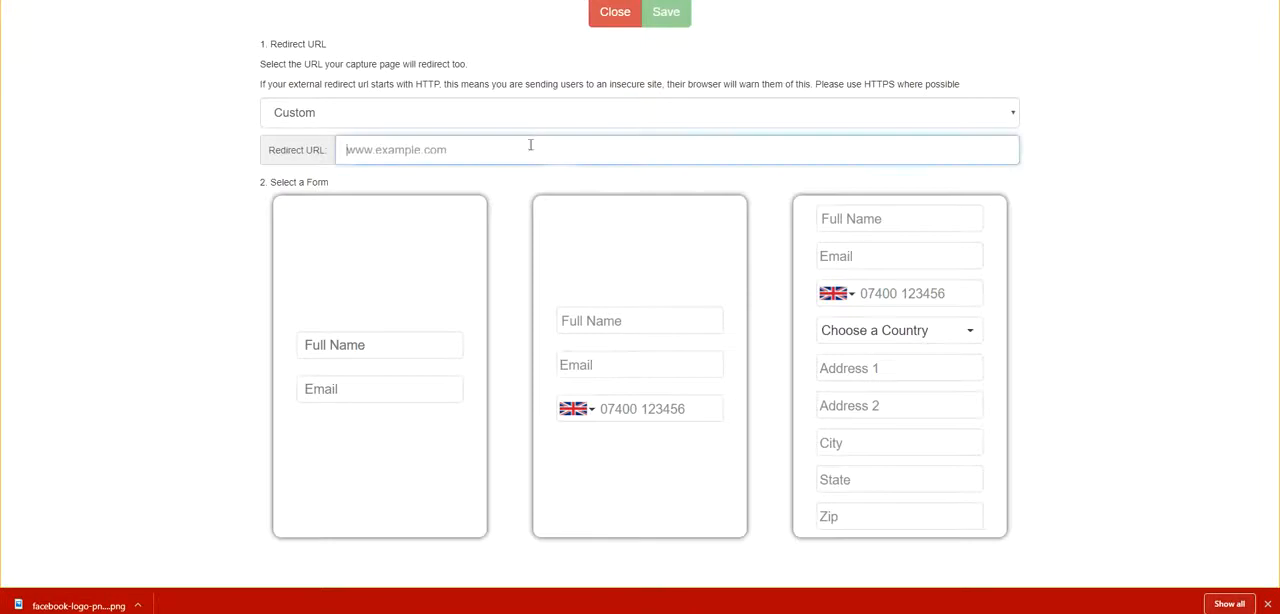
{"action": "right_click", "coordinate": [529, 152]}
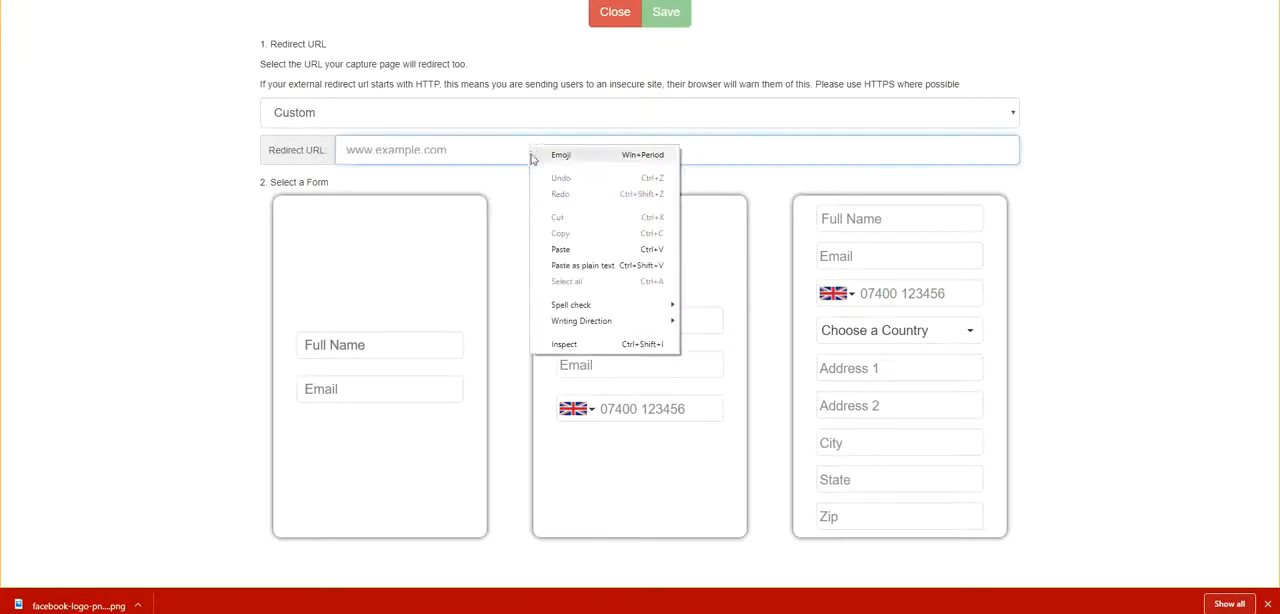
{"action": "left_click", "coordinate": [609, 249]}
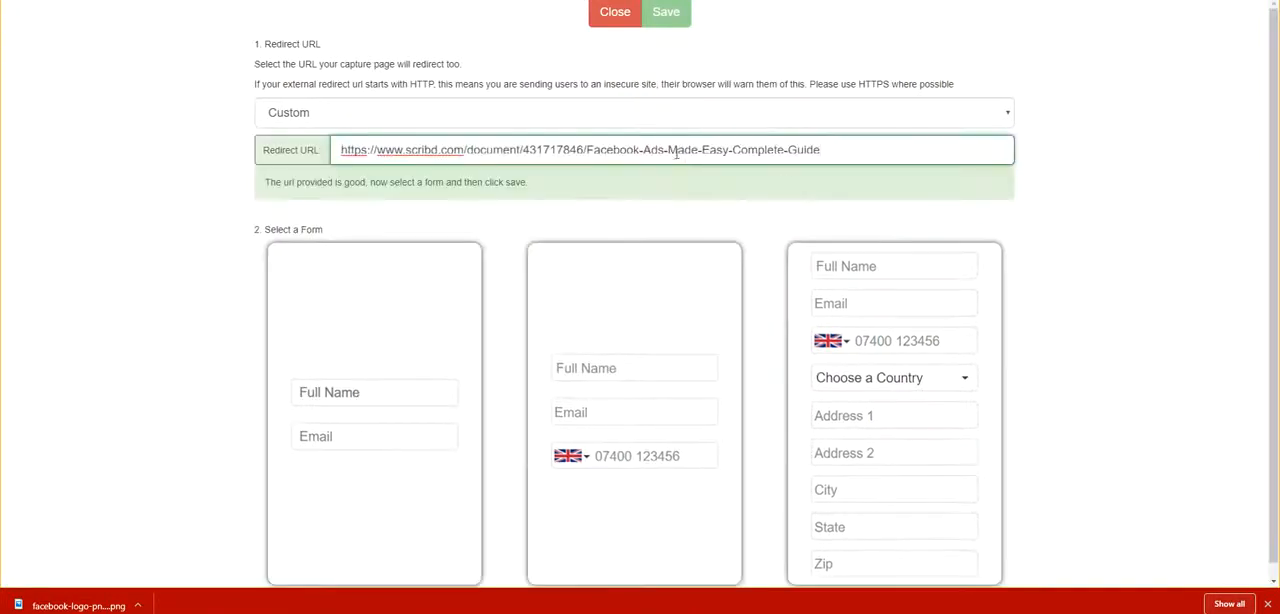
{"action": "left_click", "coordinate": [690, 370]}
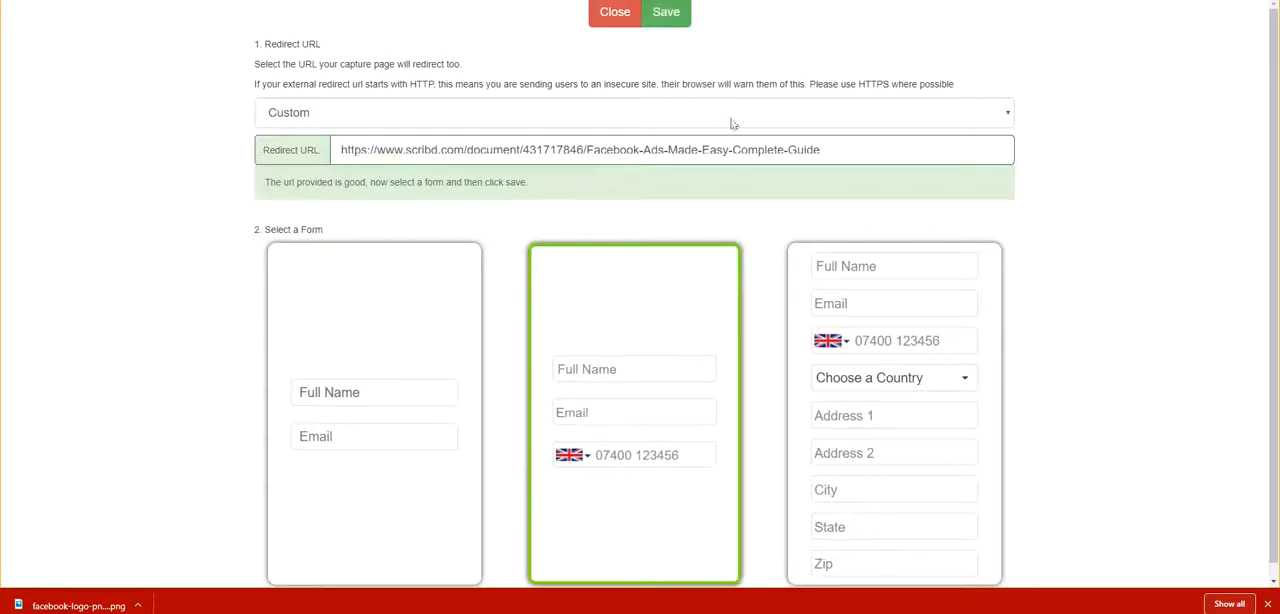
{"action": "left_click", "coordinate": [668, 14]}
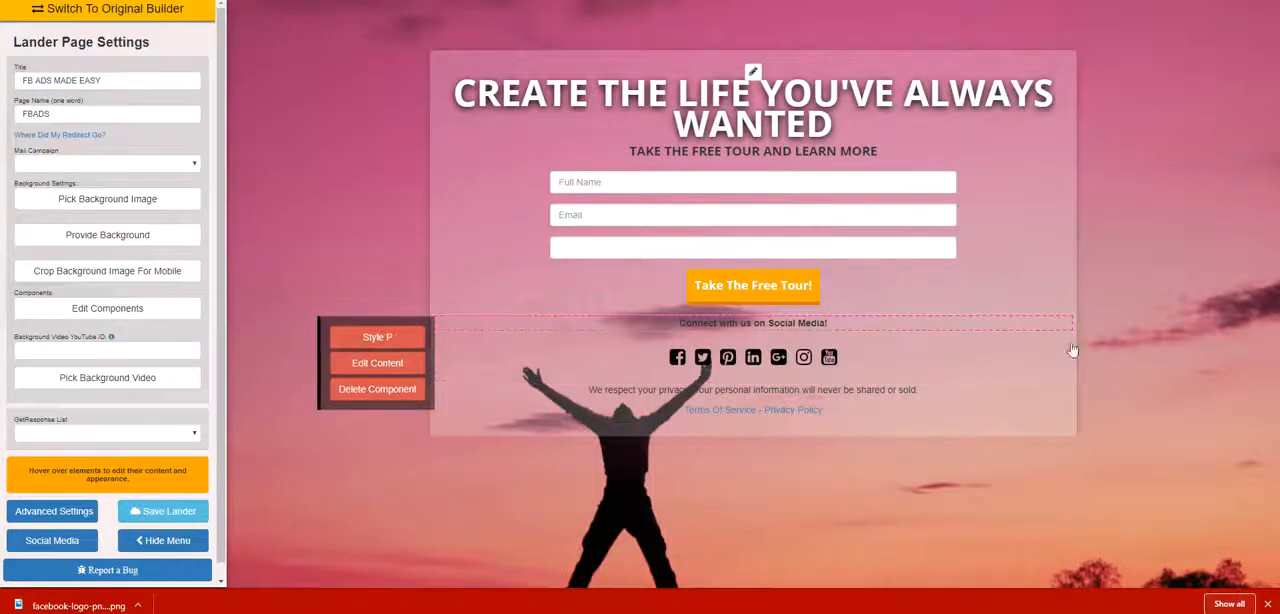
Delete the "Connect with us on Social Media!" block together with its icons.
{"action": "left_click", "coordinate": [376, 391]}
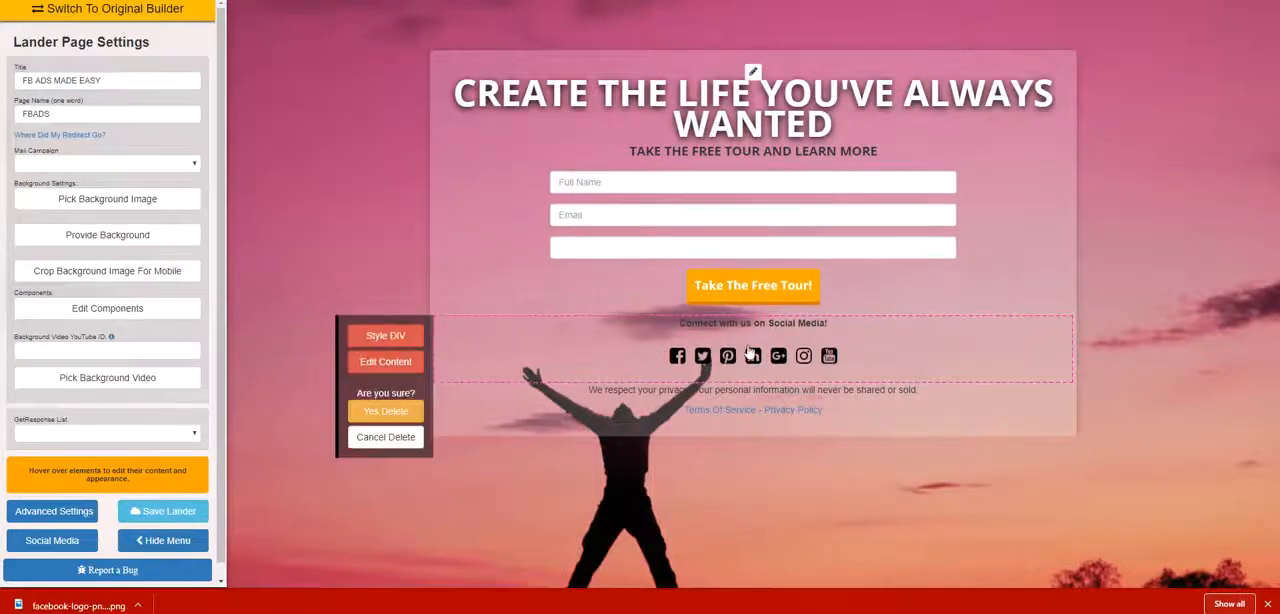
{"action": "left_click", "coordinate": [412, 411]}
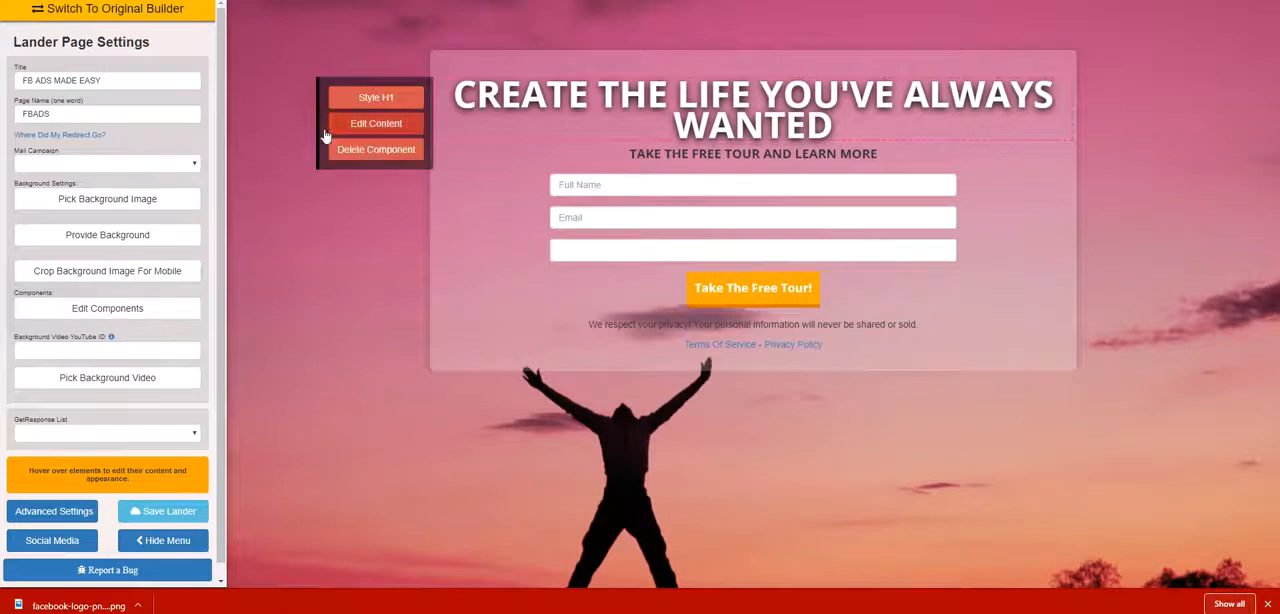
Browse the background image categories and open the FACEBOOK category.
{"action": "left_click", "coordinate": [136, 199]}
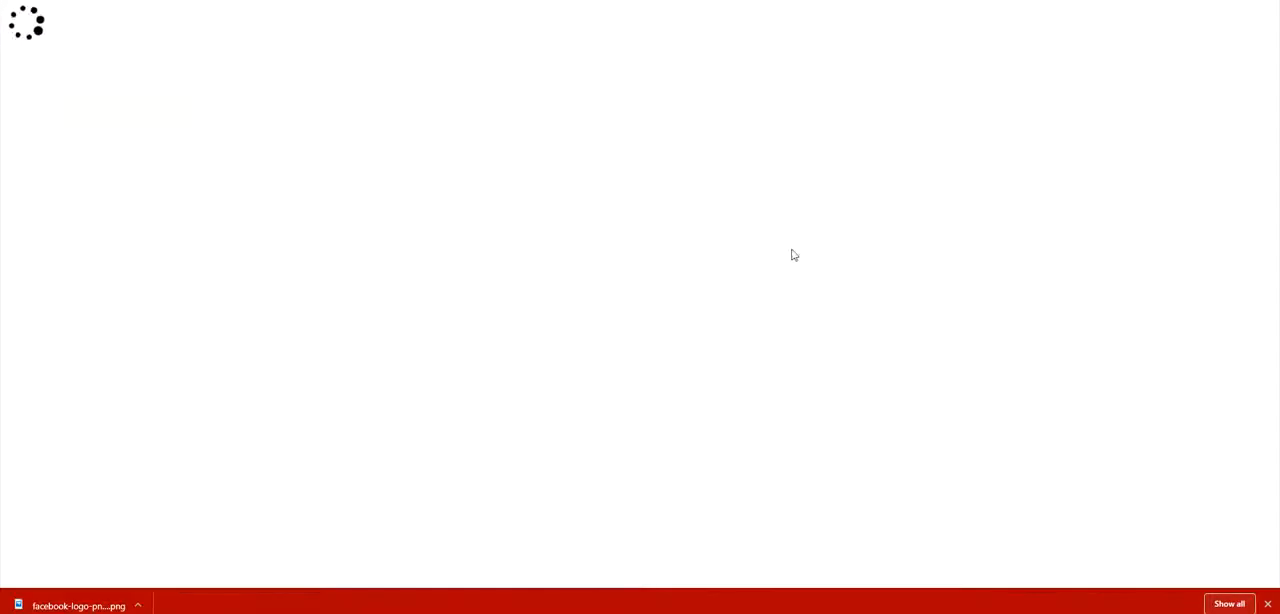
{"action": "scroll", "coordinate": [792, 248], "scroll_direction": "down", "scroll_amount": 12}
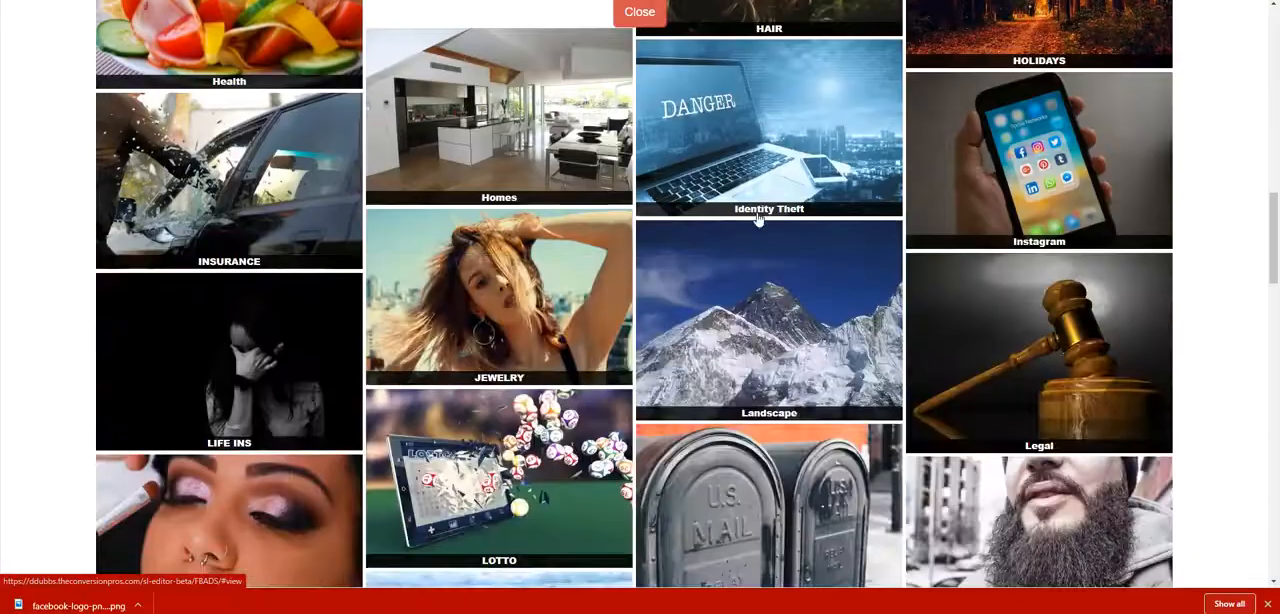
{"action": "scroll", "coordinate": [757, 219], "scroll_direction": "down", "scroll_amount": 2}
{"action": "scroll", "coordinate": [757, 219], "scroll_direction": "down", "scroll_amount": 6}
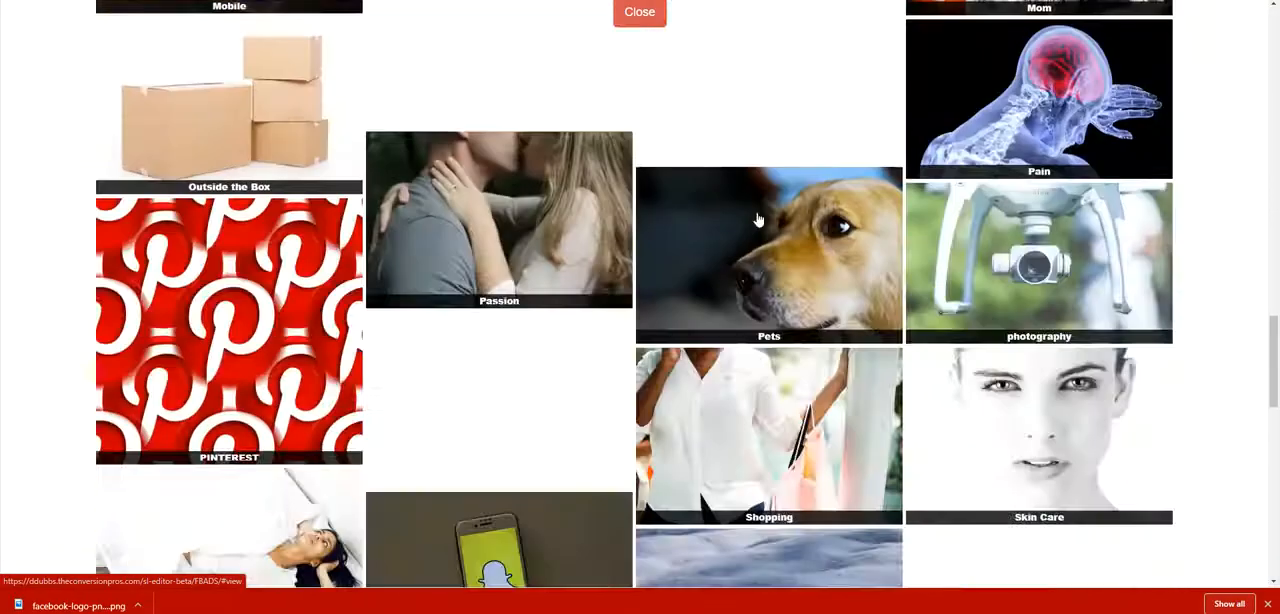
{"action": "scroll", "coordinate": [757, 228], "scroll_direction": "up", "scroll_amount": 5}
{"action": "scroll", "coordinate": [757, 228], "scroll_direction": "up", "scroll_amount": 6}
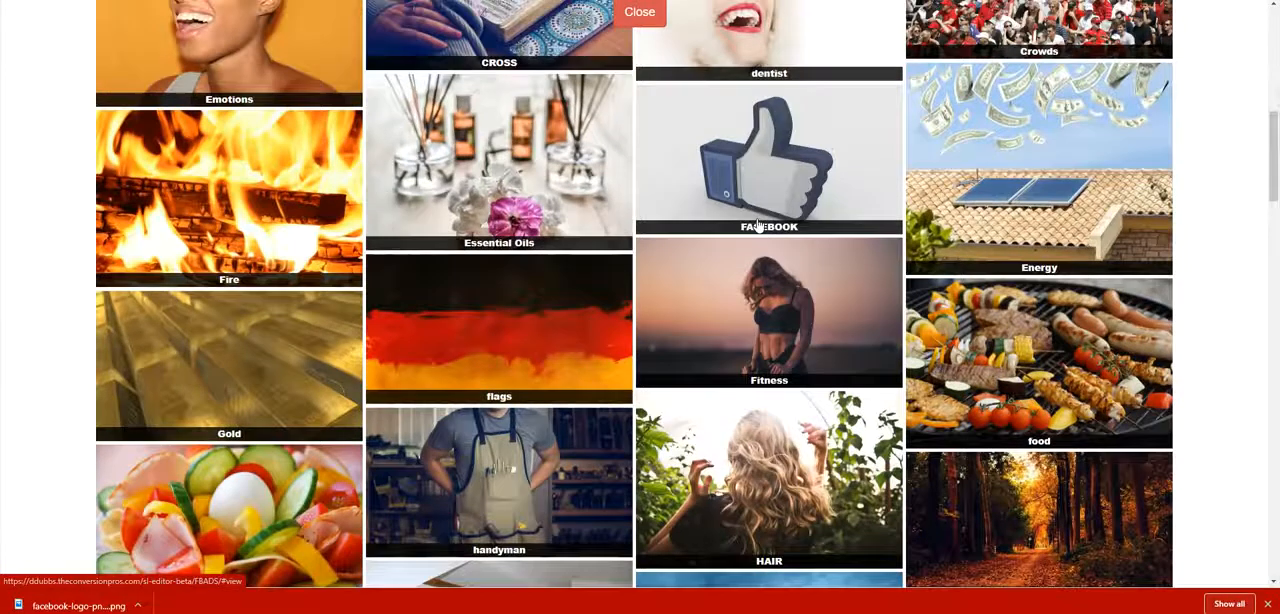
{"action": "scroll", "coordinate": [757, 224], "scroll_direction": "up", "scroll_amount": 1}
{"action": "left_click", "coordinate": [745, 280]}
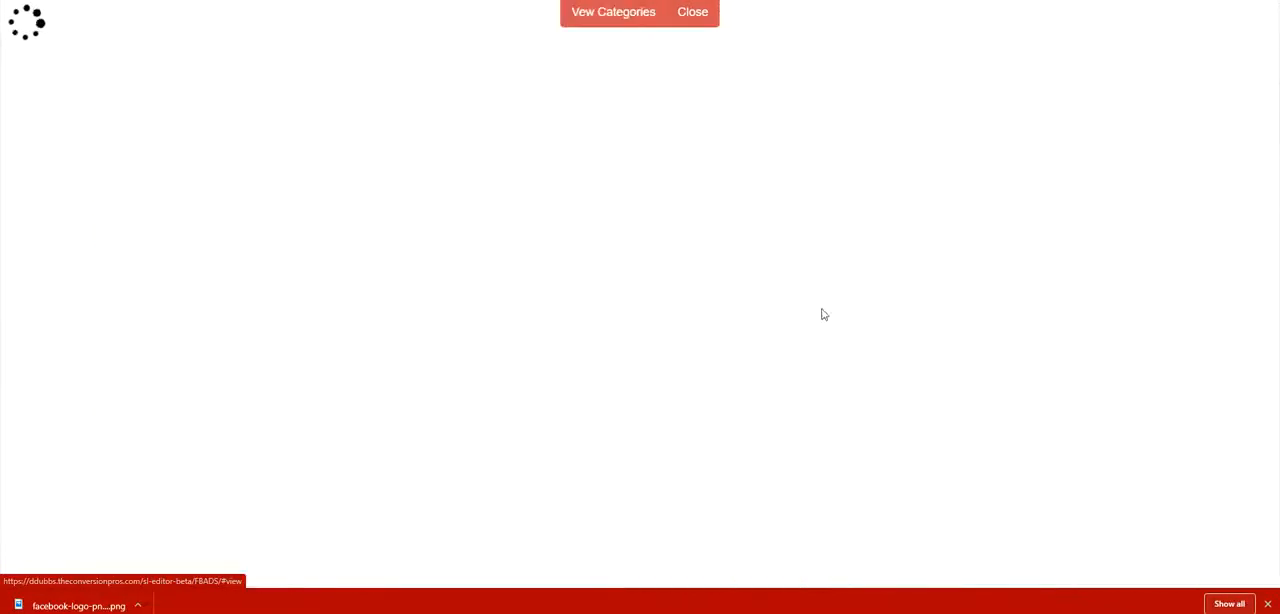
Choose the image of piled Facebook thumbs-up icons as the page background and confirm its mobile placement.
{"action": "scroll", "coordinate": [948, 238], "scroll_direction": "down", "scroll_amount": 3}
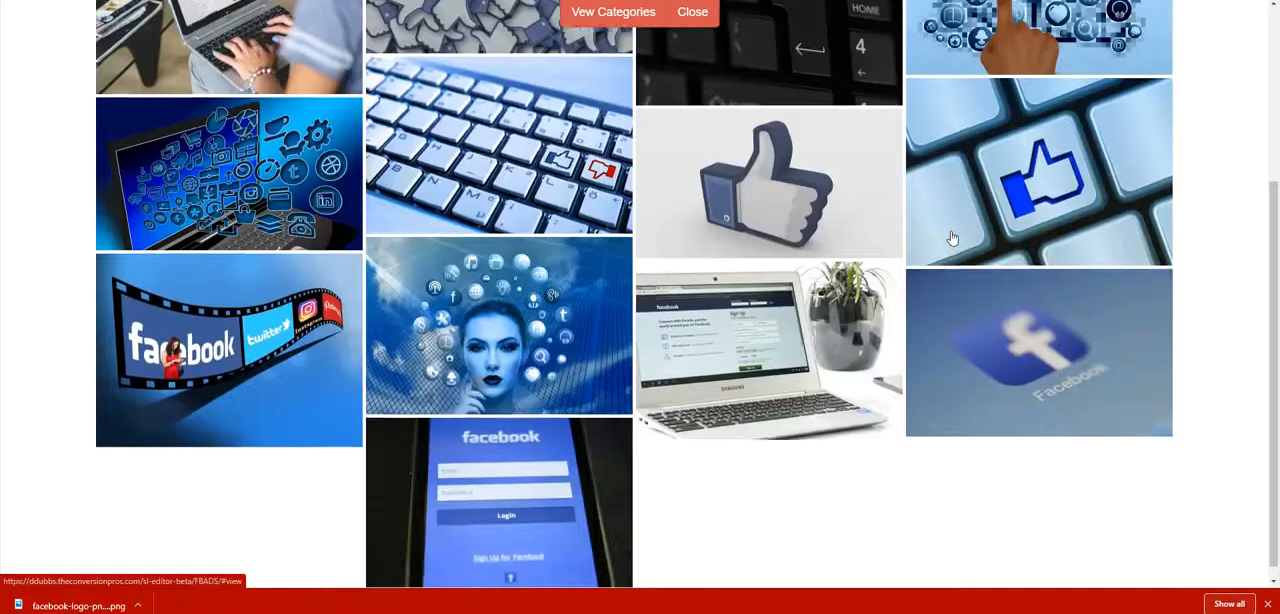
{"action": "scroll", "coordinate": [953, 237], "scroll_direction": "up", "scroll_amount": 2}
{"action": "scroll", "coordinate": [953, 237], "scroll_direction": "up", "scroll_amount": 1}
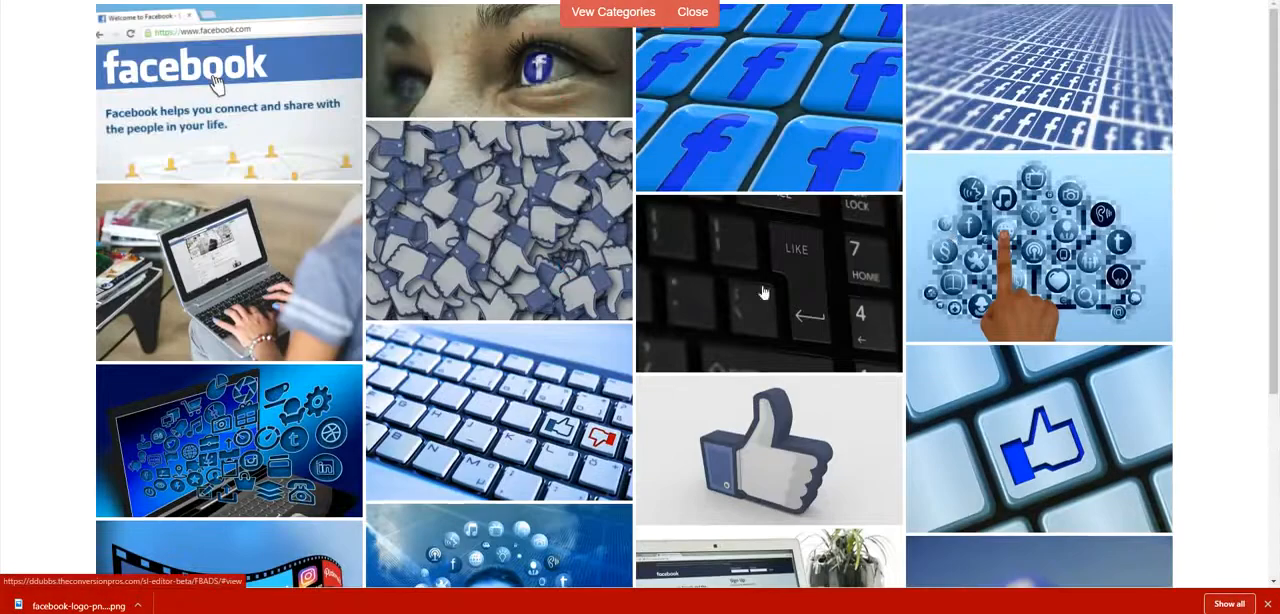
{"action": "left_click", "coordinate": [460, 265]}
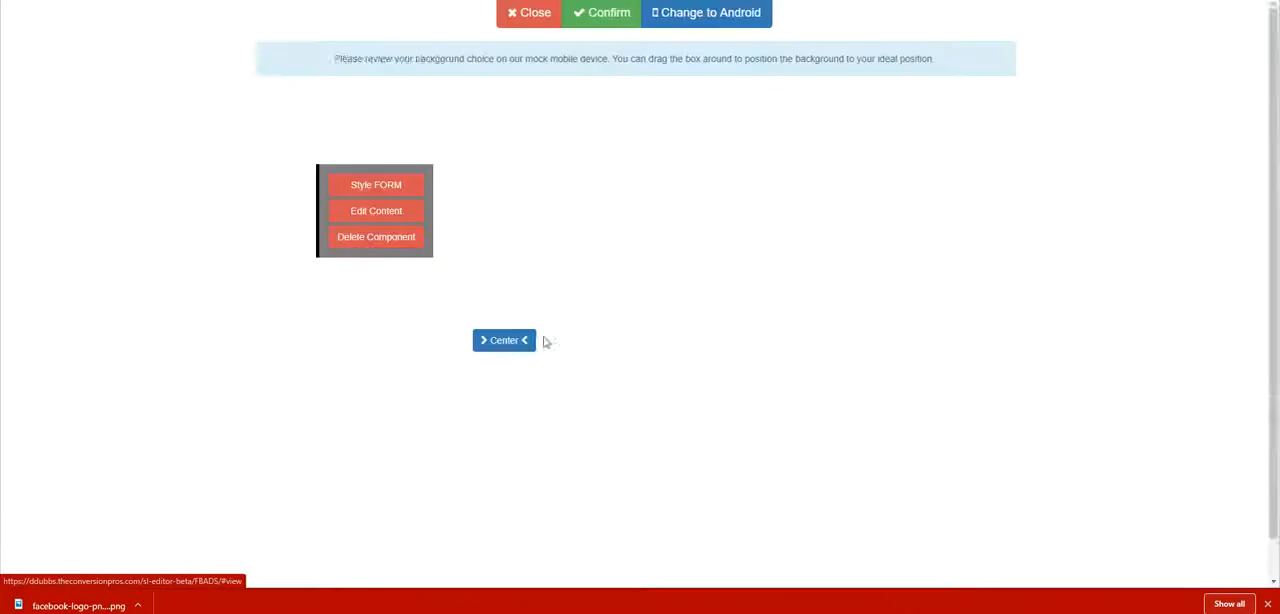
{"action": "left_click", "coordinate": [606, 14]}
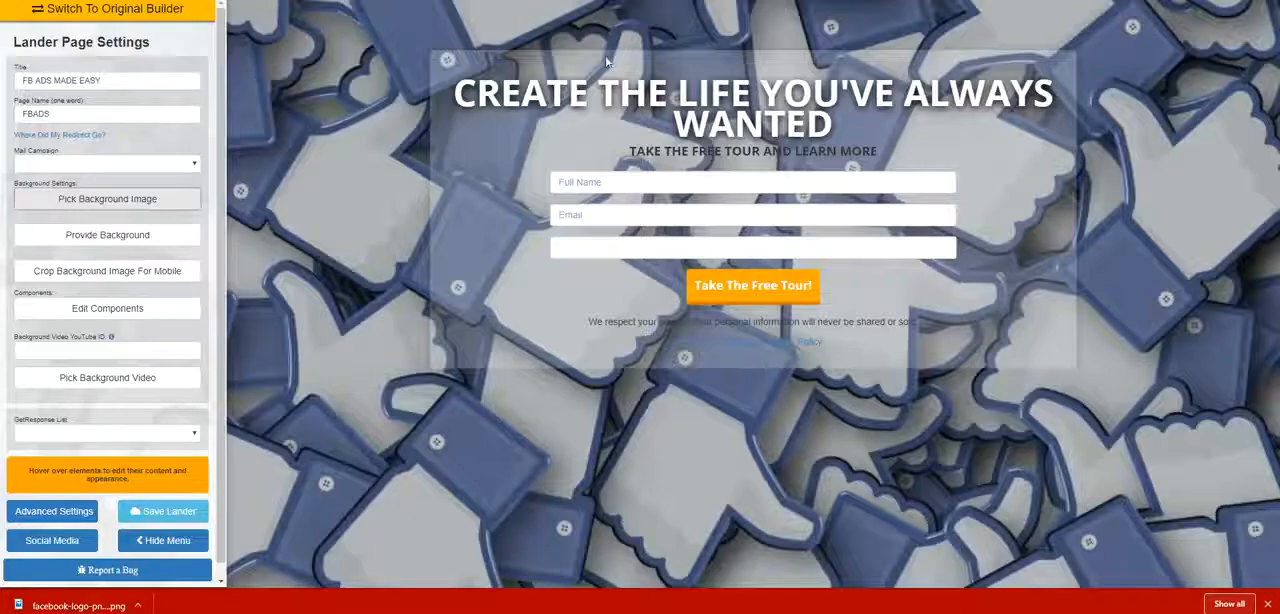
Change the content box's background colour to a medium blue with an opacity of about 0.53.
{"action": "left_click", "coordinate": [753, 74]}
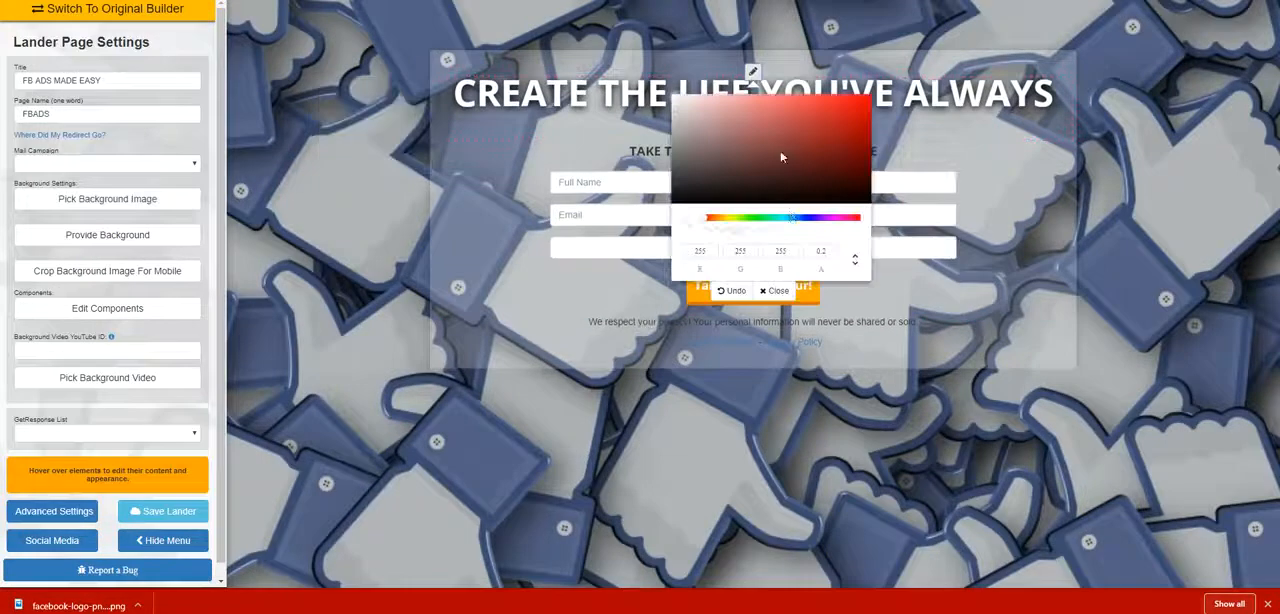
{"action": "left_click", "coordinate": [796, 219]}
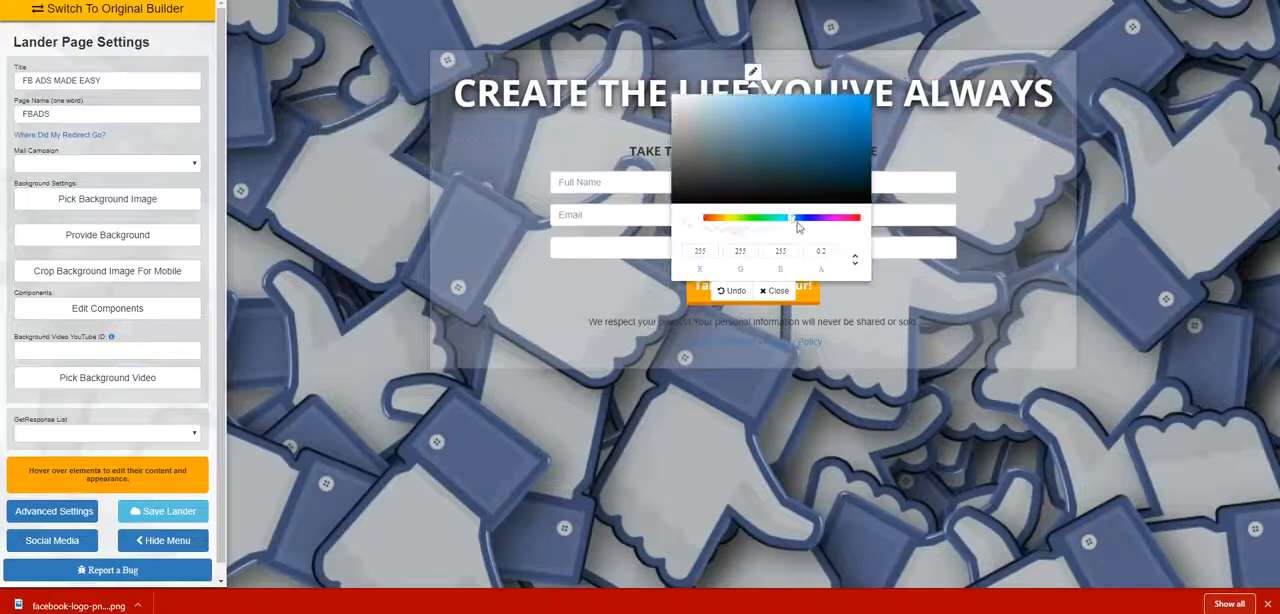
{"action": "left_click", "coordinate": [798, 220]}
{"action": "left_click", "coordinate": [810, 113]}
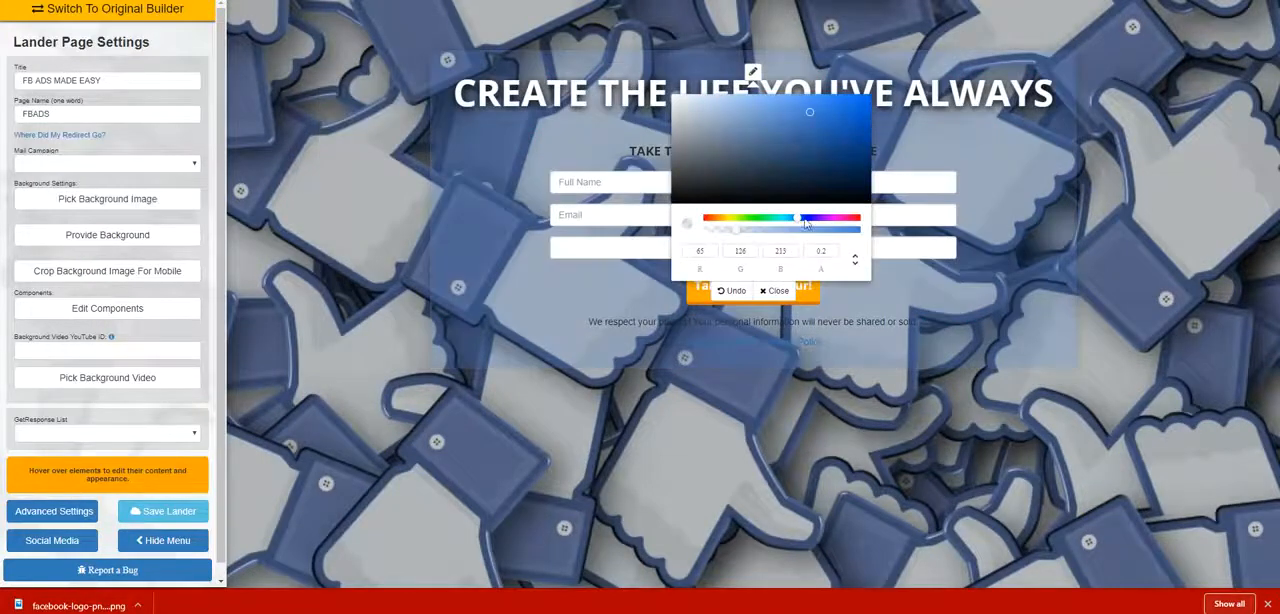
{"action": "left_click", "coordinate": [780, 233]}
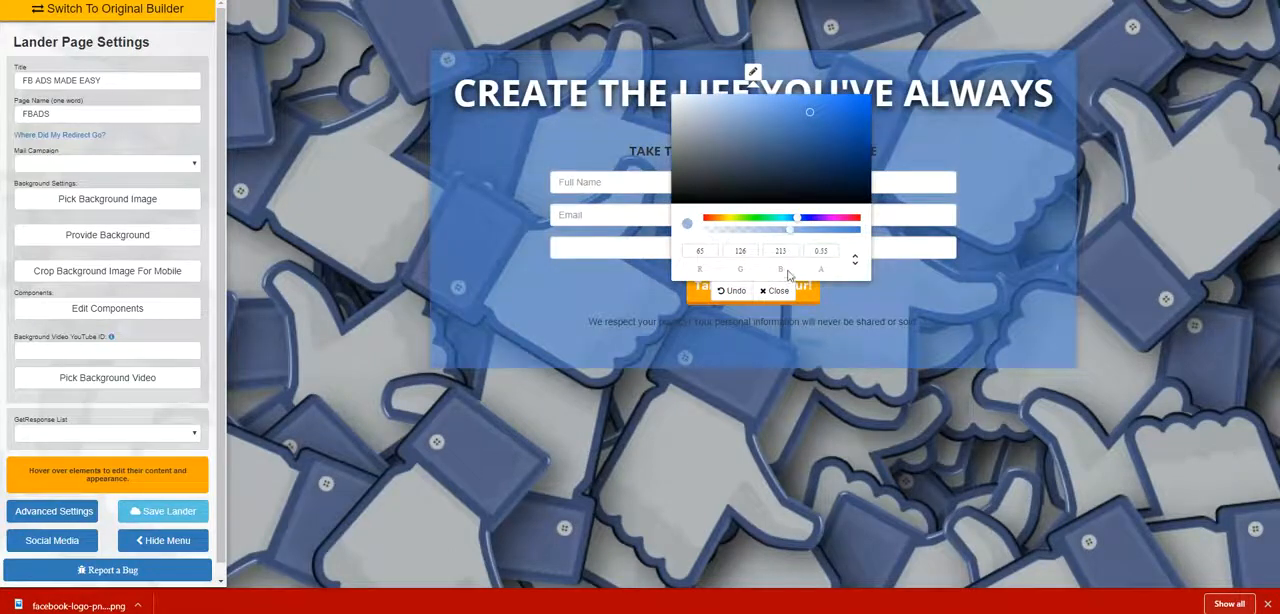
{"action": "left_click", "coordinate": [776, 290]}
Replace the main headline's text with "BECOME A MASTER OF FACEBOOK ADS AND PRINT MONEY".
{"action": "mouse_move", "coordinate": [873, 137]}
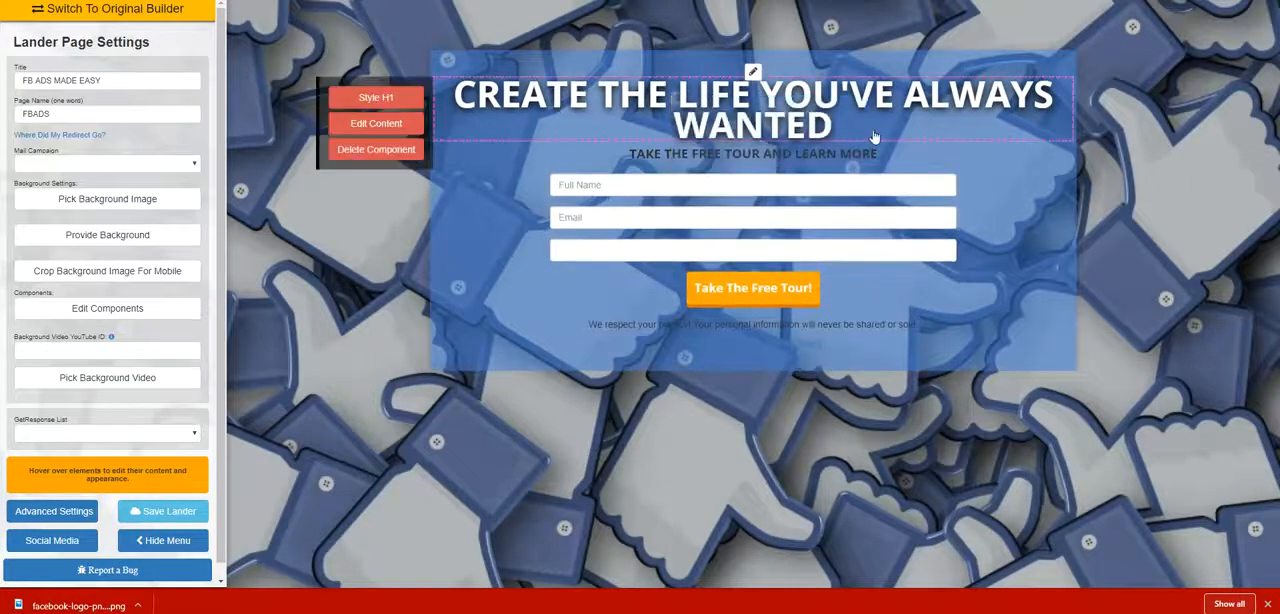
{"action": "left_click", "coordinate": [376, 123]}
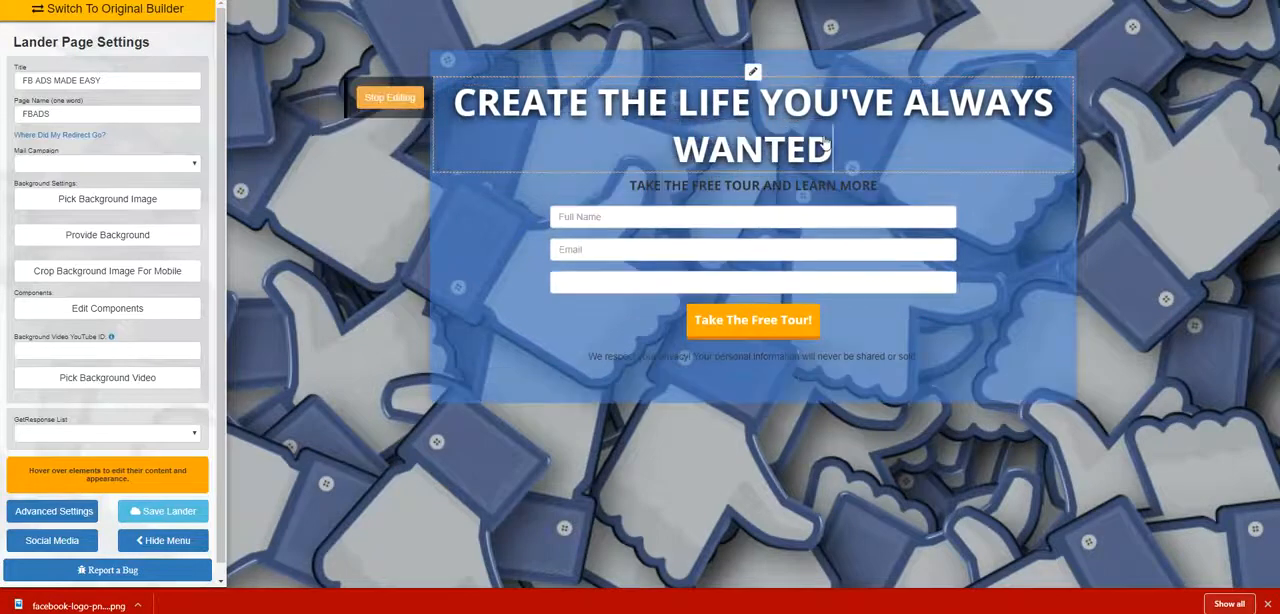
{"action": "key", "text": "BackSpace"}
{"action": "key", "text": "BackSpace"}
{"action": "key", "text": "BackSpace"}
{"action": "key", "text": "BackSpace"}
{"action": "key", "text": "BackSpace"}
{"action": "key", "text": "BackSpace"}
{"action": "key", "text": "BackSpace"}
{"action": "key", "text": "BackSpace"}
{"action": "key", "text": "BackSpace"}
{"action": "key", "text": "BackSpace"}
{"action": "key", "text": "BackSpace"}
{"action": "key", "text": "BackSpace"}
{"action": "key", "text": "BackSpace"}
{"action": "key", "text": "BackSpace"}
{"action": "key", "text": "BackSpace"}
{"action": "key", "text": "BackSpace"}
{"action": "key", "text": "BackSpace"}
{"action": "key", "text": "BackSpace"}
{"action": "key", "text": "BackSpace"}
{"action": "key", "text": "BackSpace"}
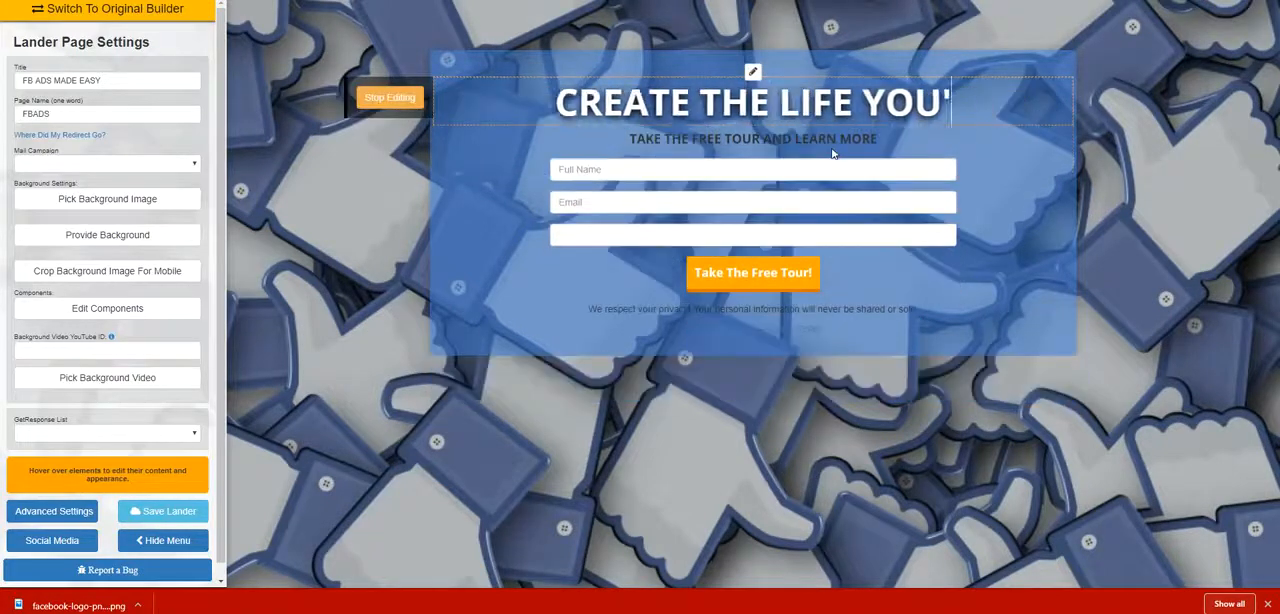
{"action": "type", "text": "BEC"}
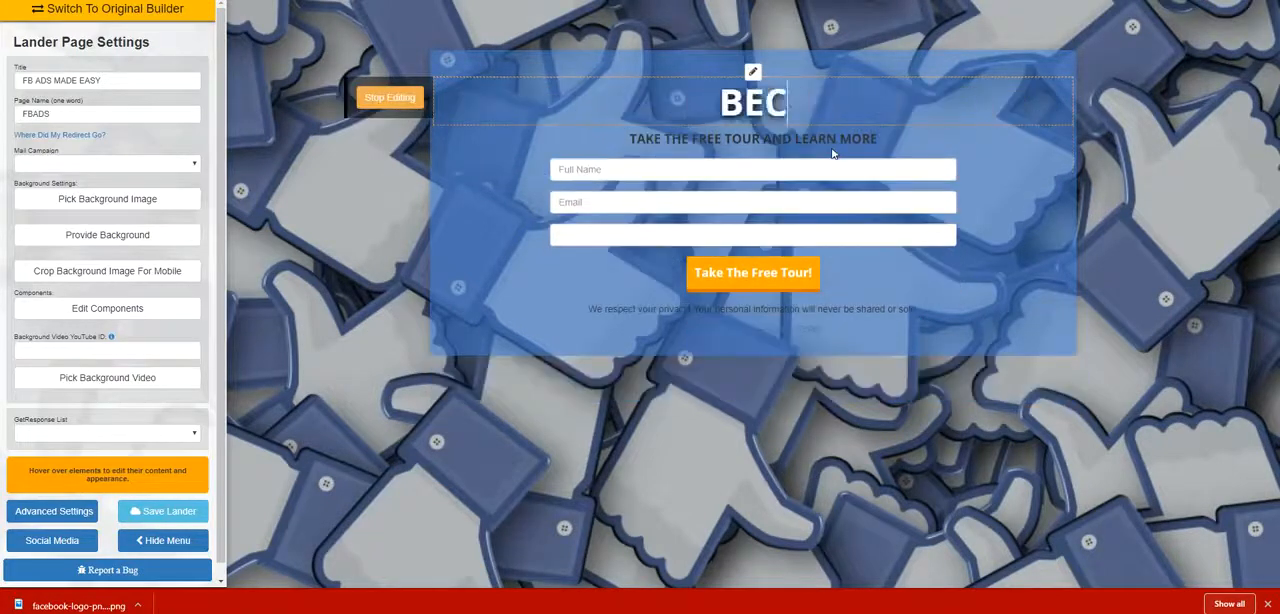
{"action": "type", "text": "OME A MAS"}
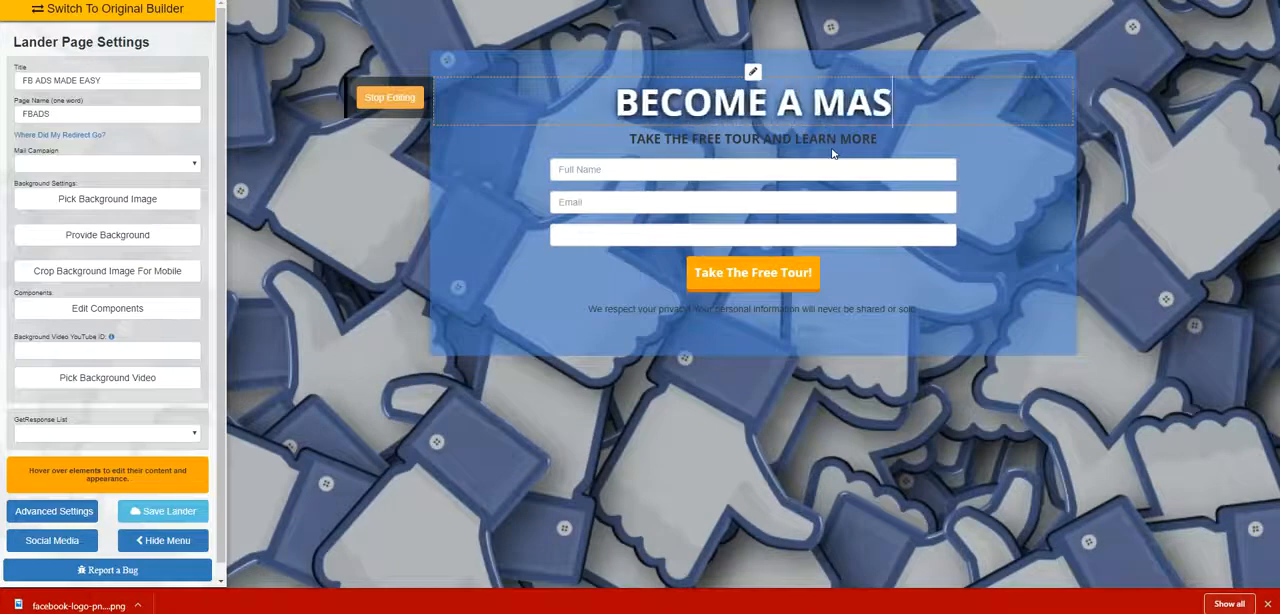
{"action": "type", "text": "TER OF FA"}
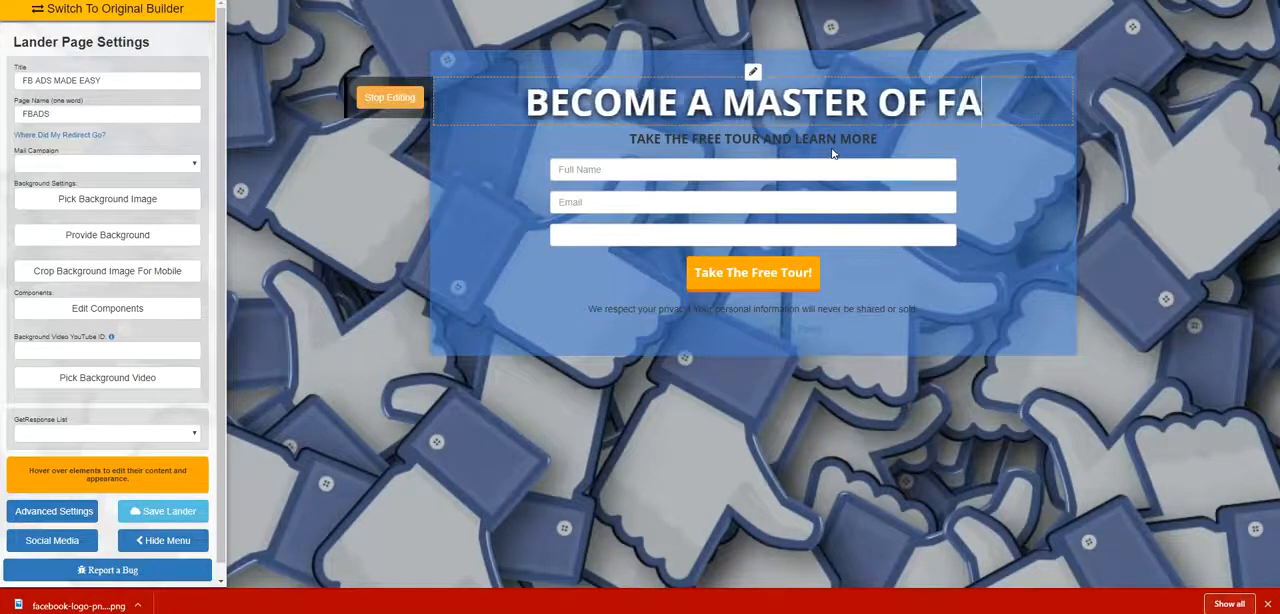
{"action": "type", "text": "CEBOOK"}
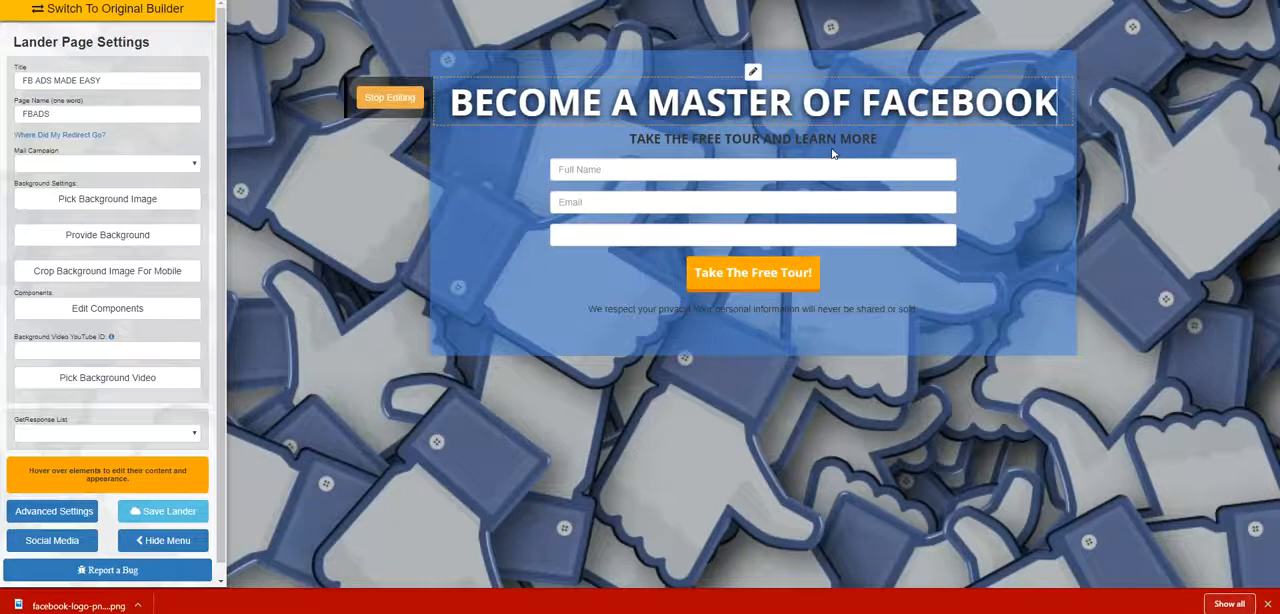
{"action": "type", "text": " ADS"}
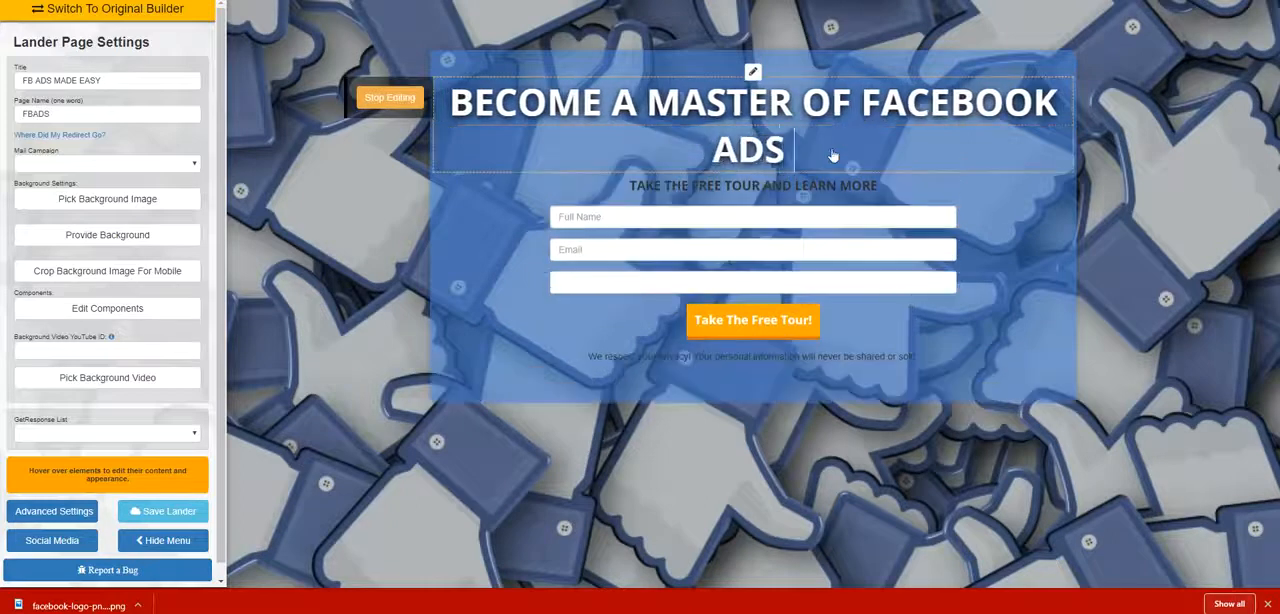
{"action": "type", "text": " AND PRINT "}
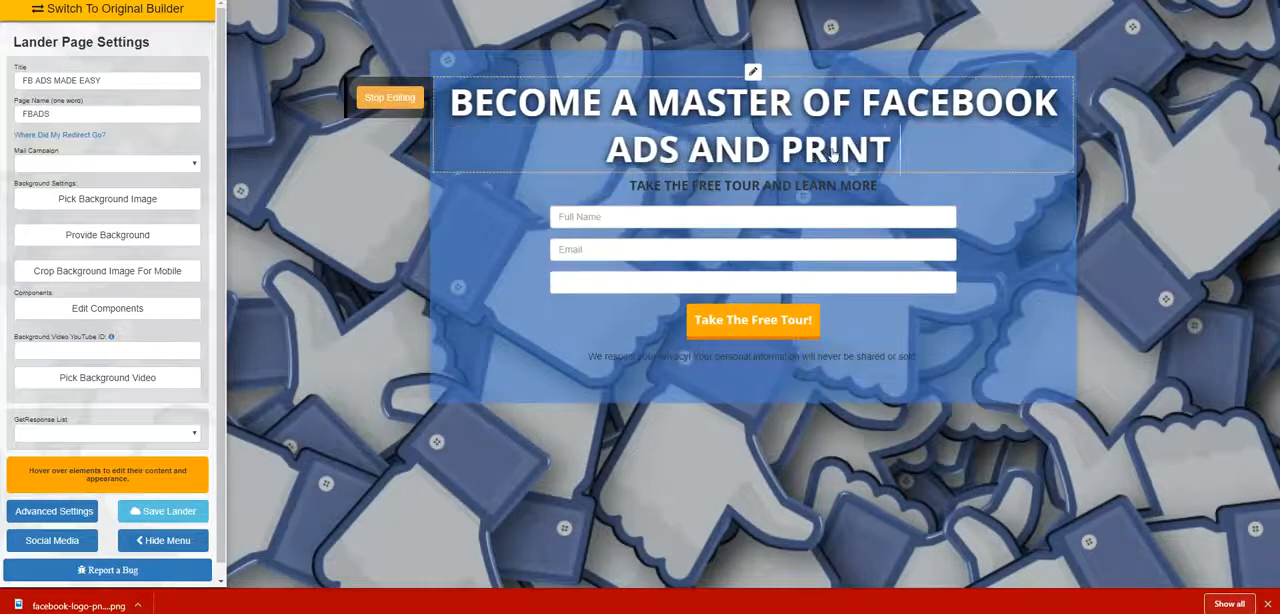
{"action": "type", "text": "MONEY"}
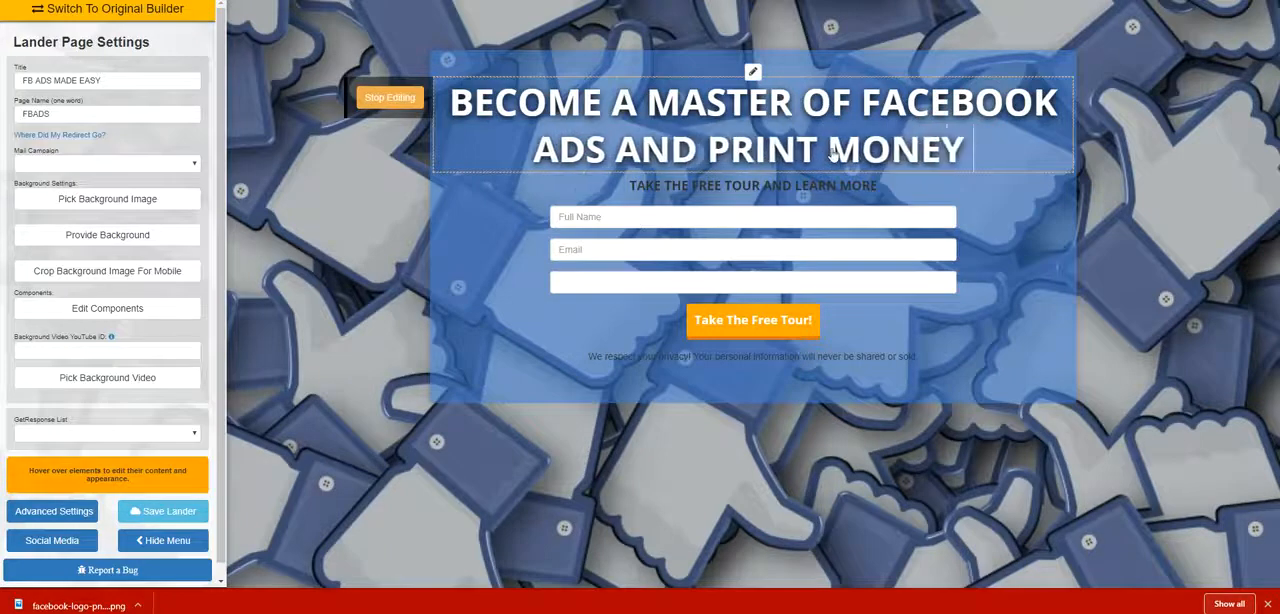
{"action": "left_click", "coordinate": [408, 104]}
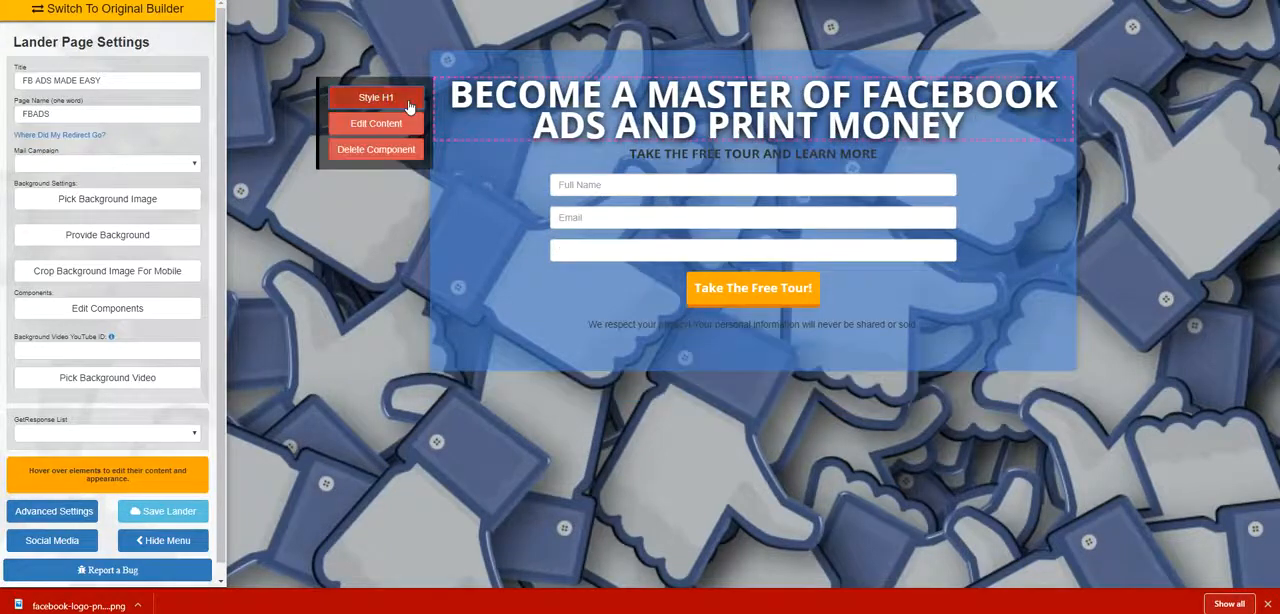
Reduce the main headline's font size to roughly half of its original size.
{"action": "left_click", "coordinate": [408, 104]}
{"action": "left_click", "coordinate": [533, 239]}
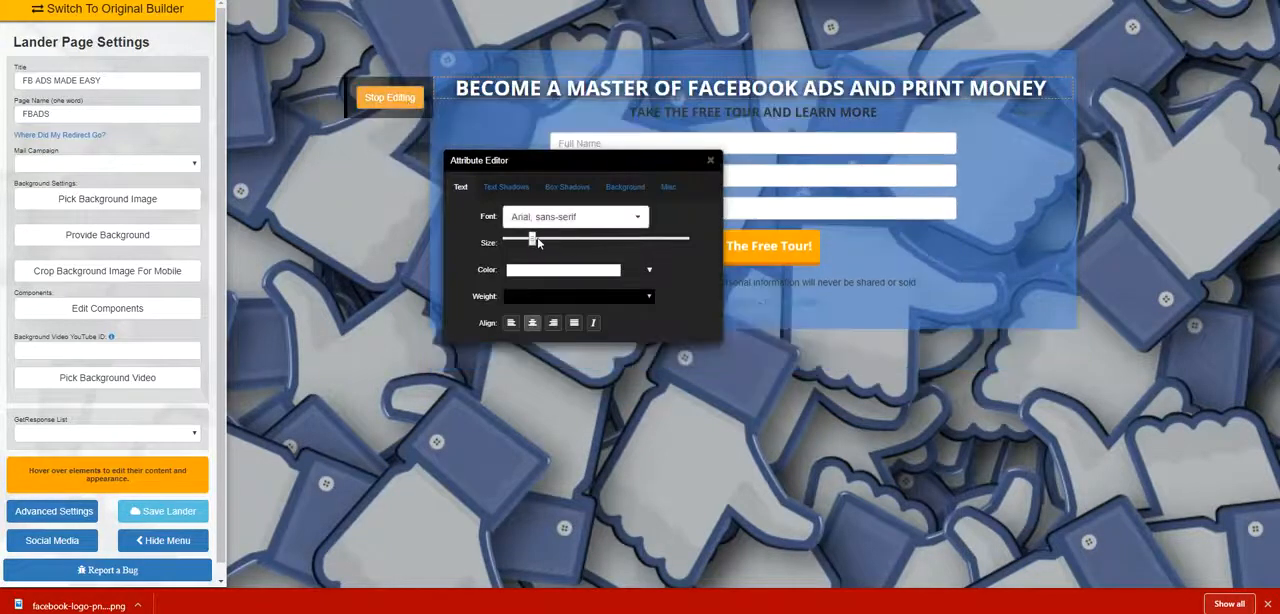
{"action": "left_click", "coordinate": [536, 242]}
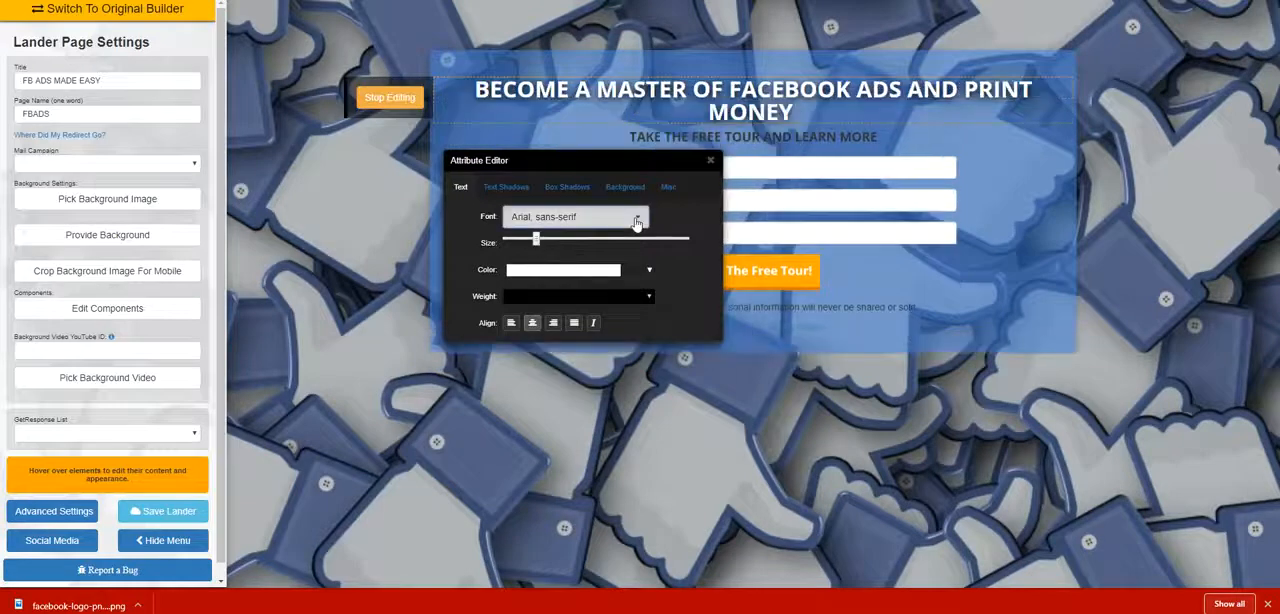
Change the main headline's font to Peralta and enlarge its text very slightly.
{"action": "left_click", "coordinate": [634, 222]}
{"action": "scroll", "coordinate": [583, 423], "scroll_direction": "down", "scroll_amount": 10}
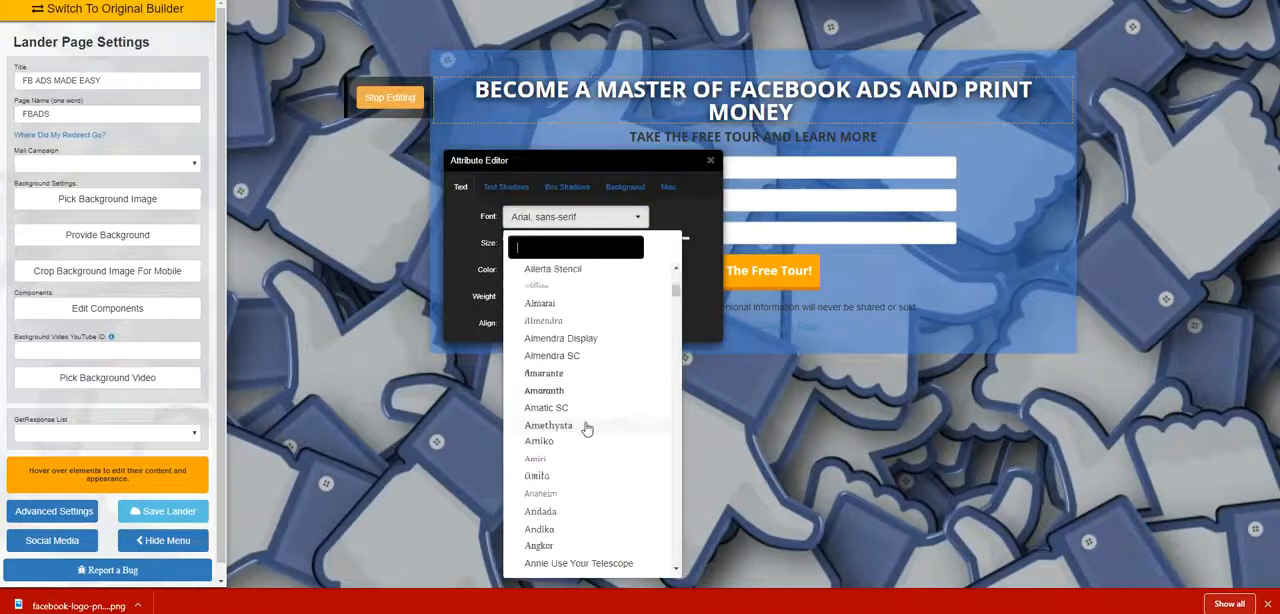
{"action": "scroll", "coordinate": [585, 425], "scroll_direction": "down", "scroll_amount": 6}
{"action": "scroll", "coordinate": [586, 421], "scroll_direction": "down", "scroll_amount": 12}
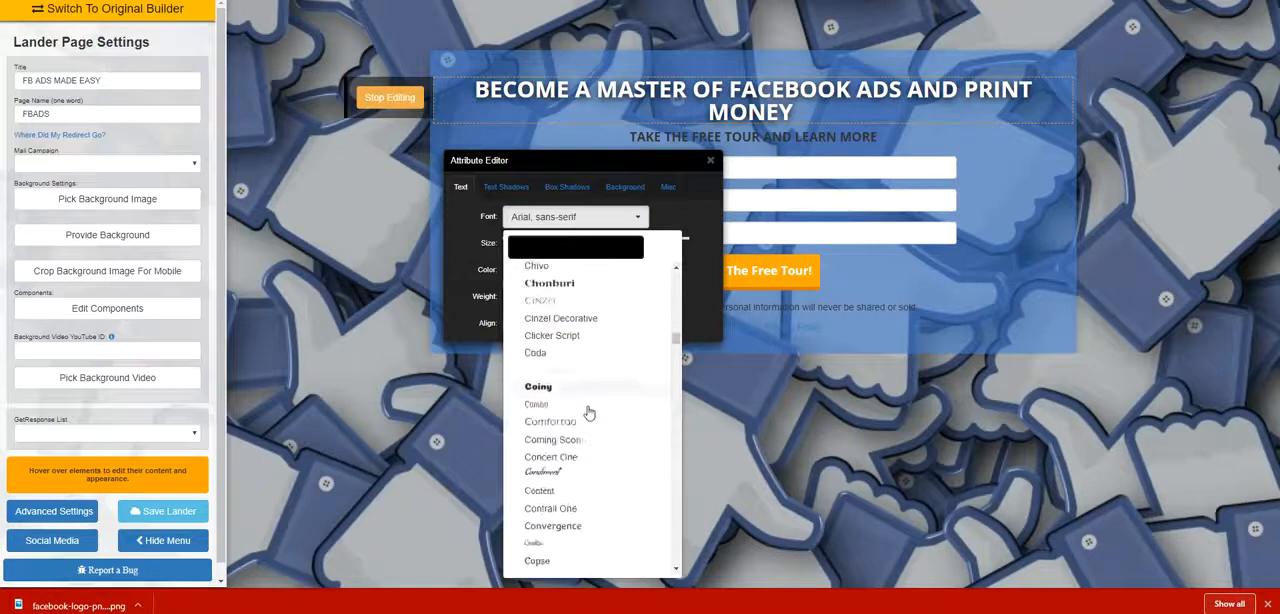
{"action": "scroll", "coordinate": [586, 420], "scroll_direction": "down", "scroll_amount": 15}
{"action": "scroll", "coordinate": [585, 425], "scroll_direction": "down", "scroll_amount": 15}
{"action": "scroll", "coordinate": [585, 422], "scroll_direction": "down", "scroll_amount": 15}
{"action": "scroll", "coordinate": [585, 426], "scroll_direction": "down", "scroll_amount": 15}
{"action": "scroll", "coordinate": [586, 423], "scroll_direction": "down", "scroll_amount": 5}
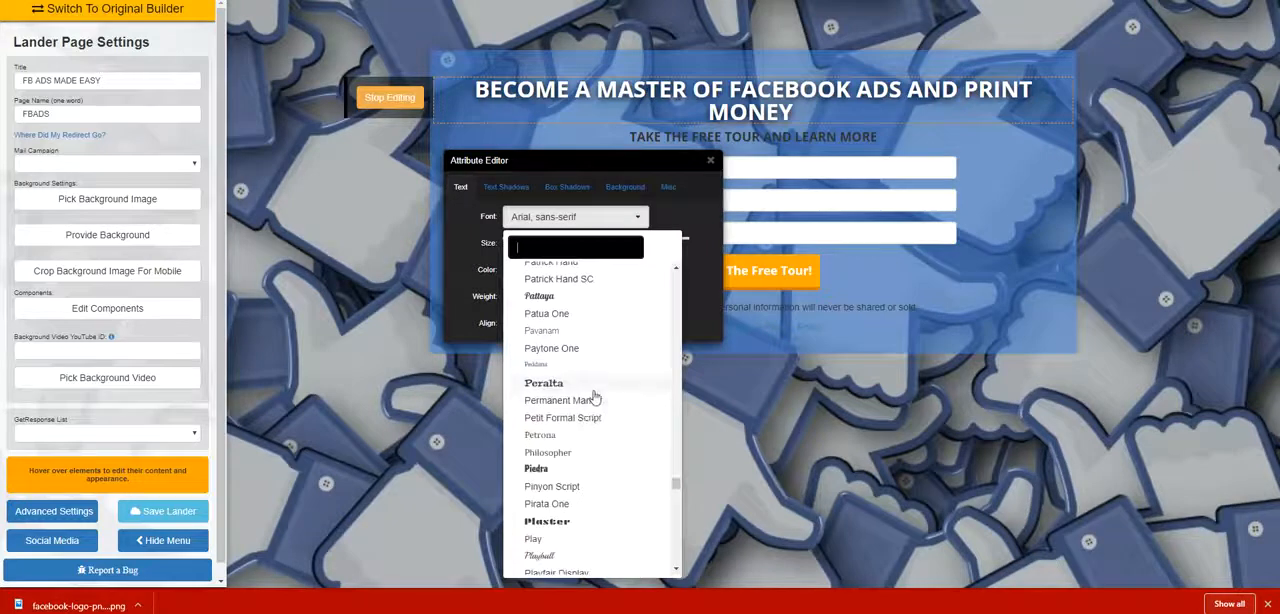
{"action": "left_click", "coordinate": [593, 390]}
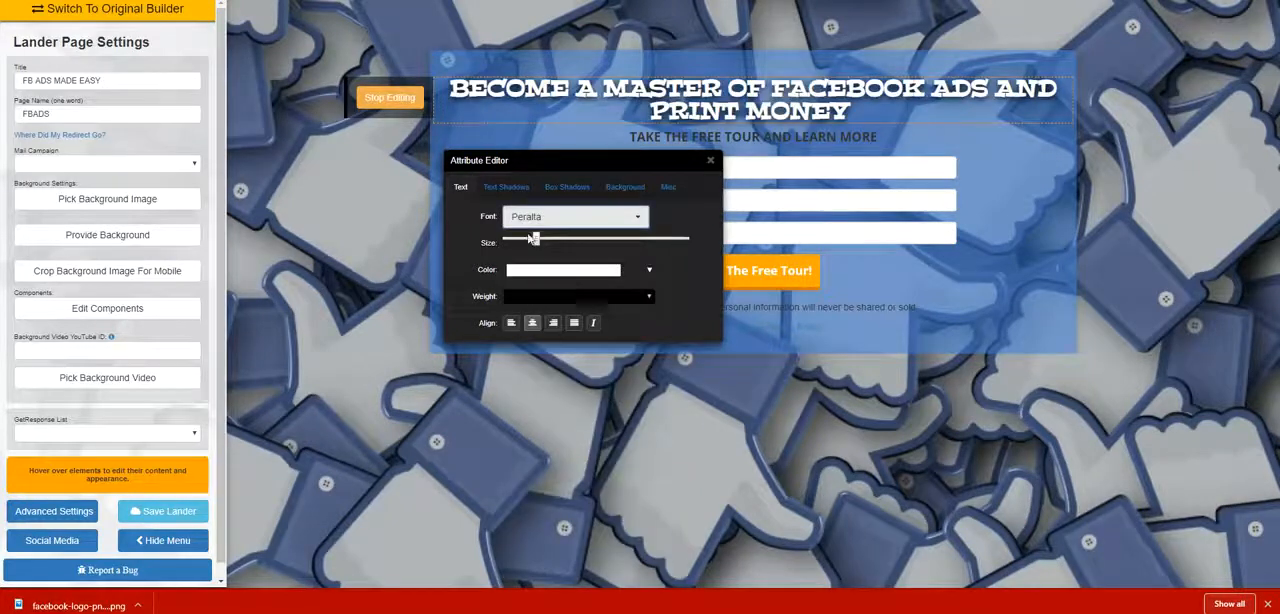
{"action": "left_click_drag", "start_coordinate": [534, 243], "coordinate": [540, 243]}
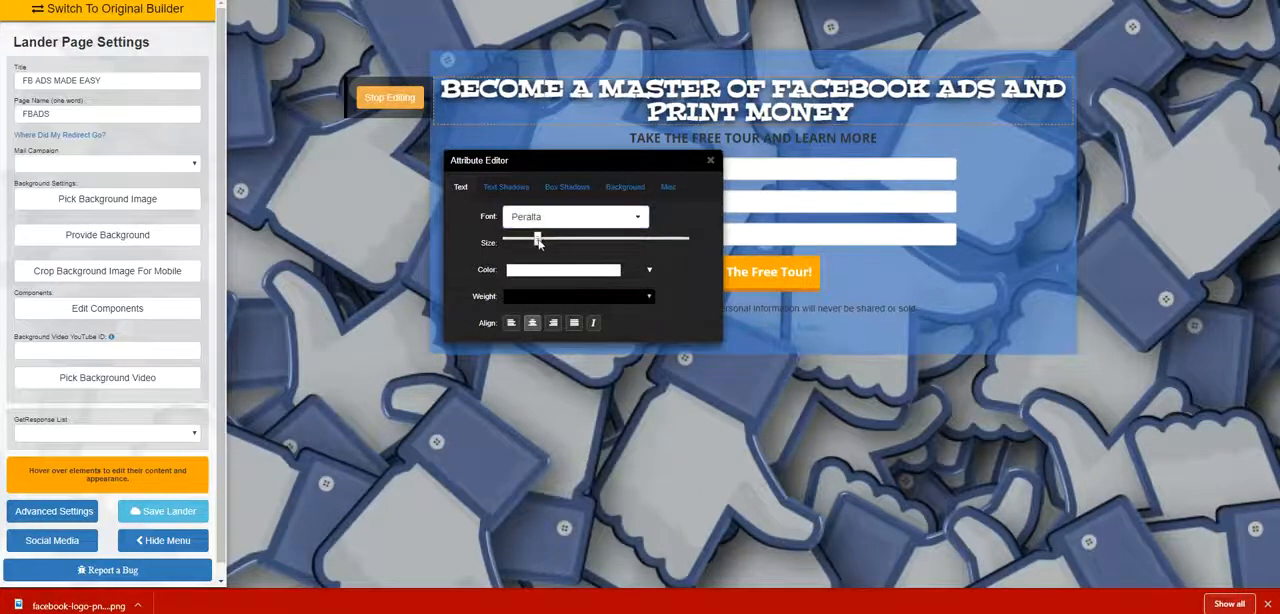
Adjust the main headline's text shadow with a slightly smaller Y offset and a small spread.
{"action": "left_click", "coordinate": [506, 187]}
{"action": "left_click_drag", "start_coordinate": [601, 244], "coordinate": [597, 248]}
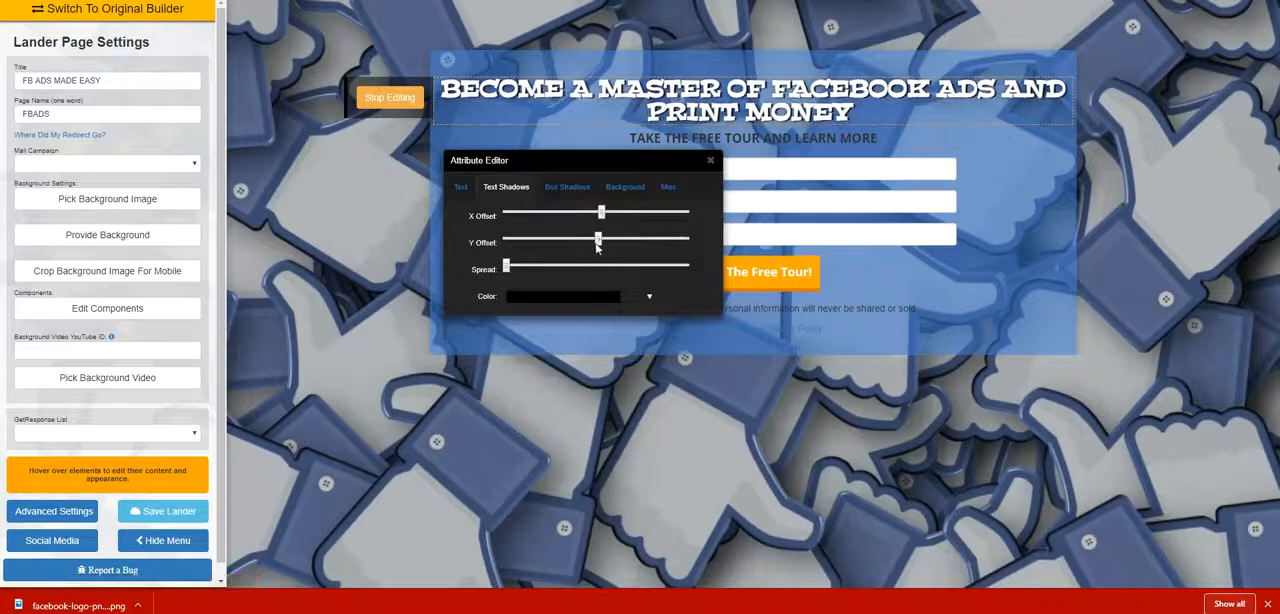
{"action": "left_click_drag", "start_coordinate": [509, 266], "coordinate": [516, 267]}
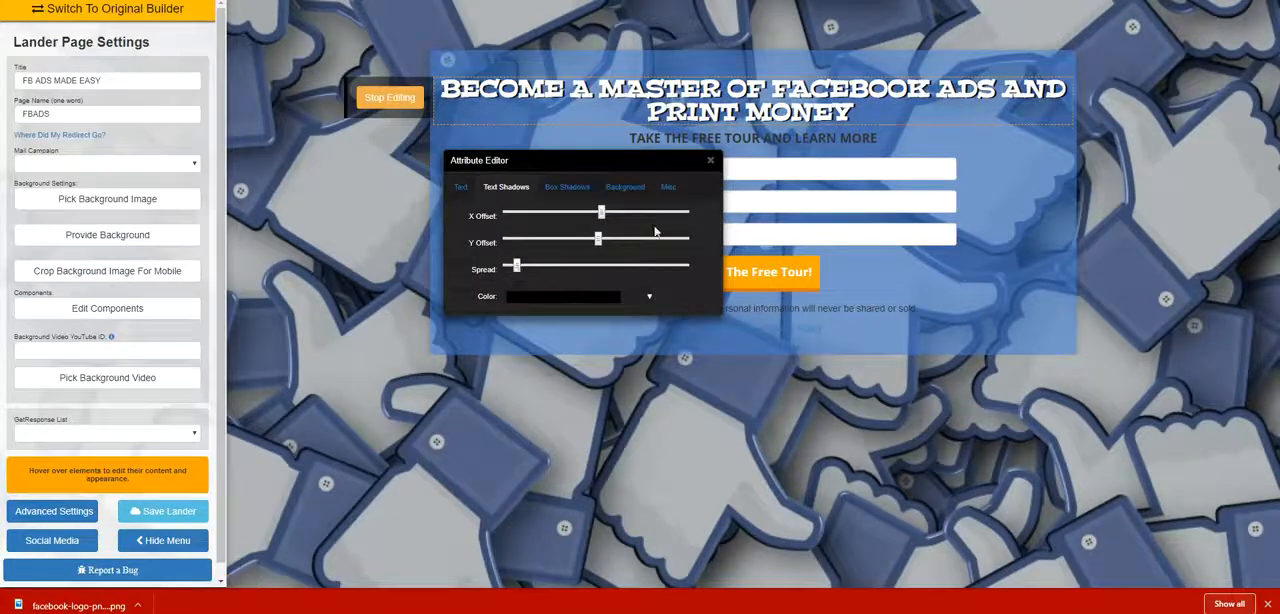
{"action": "left_click", "coordinate": [711, 161]}
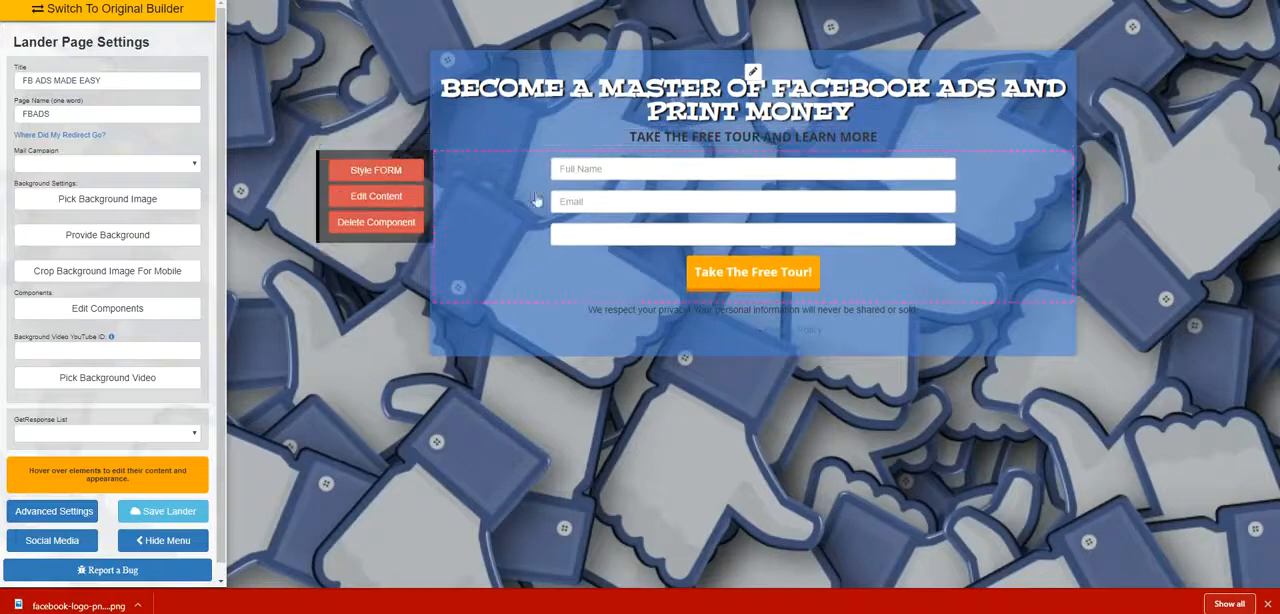
Add an H1 text component between the headline and the subheading, reading "GET YOUR FREE EBOOK TODAY".
{"action": "left_click", "coordinate": [176, 309]}
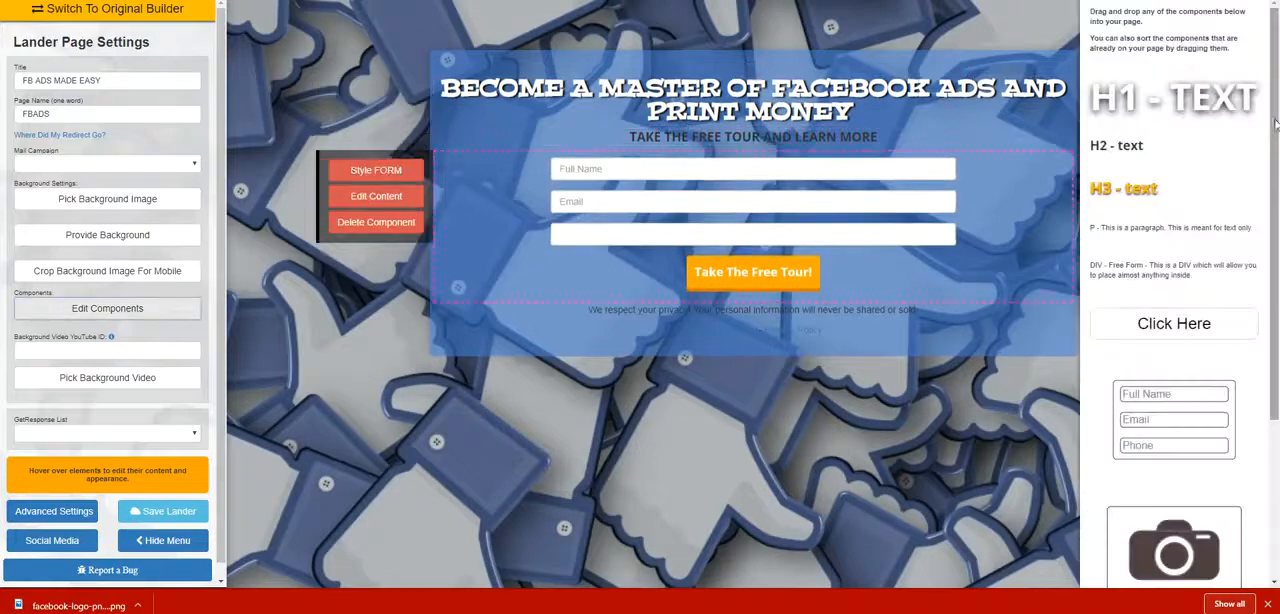
{"action": "left_click_drag", "start_coordinate": [1128, 100], "coordinate": [760, 152]}
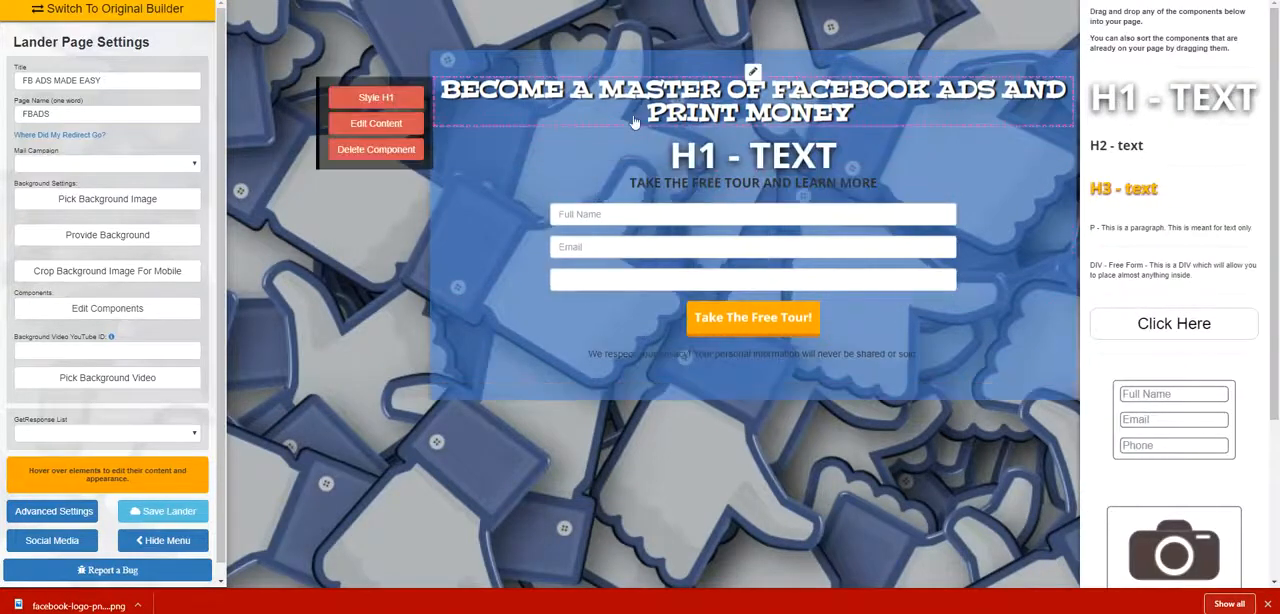
{"action": "left_click", "coordinate": [398, 186]}
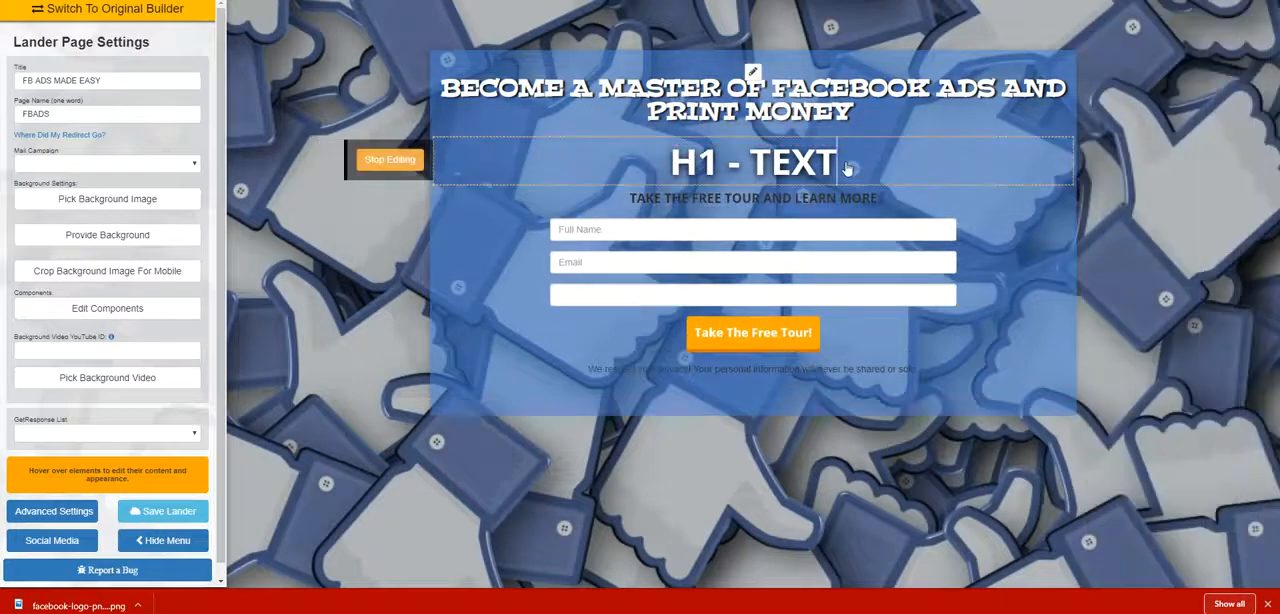
{"action": "key", "text": "BackSpace"}
{"action": "key", "text": "BackSpace"}
{"action": "key", "text": "BackSpace"}
{"action": "key", "text": "BackSpace"}
{"action": "key", "text": "BackSpace"}
{"action": "key", "text": "BackSpace"}
{"action": "key", "text": "BackSpace"}
{"action": "key", "text": "BackSpace"}
{"action": "key", "text": "BackSpace"}
{"action": "type", "text": "GET YOUR FR"}
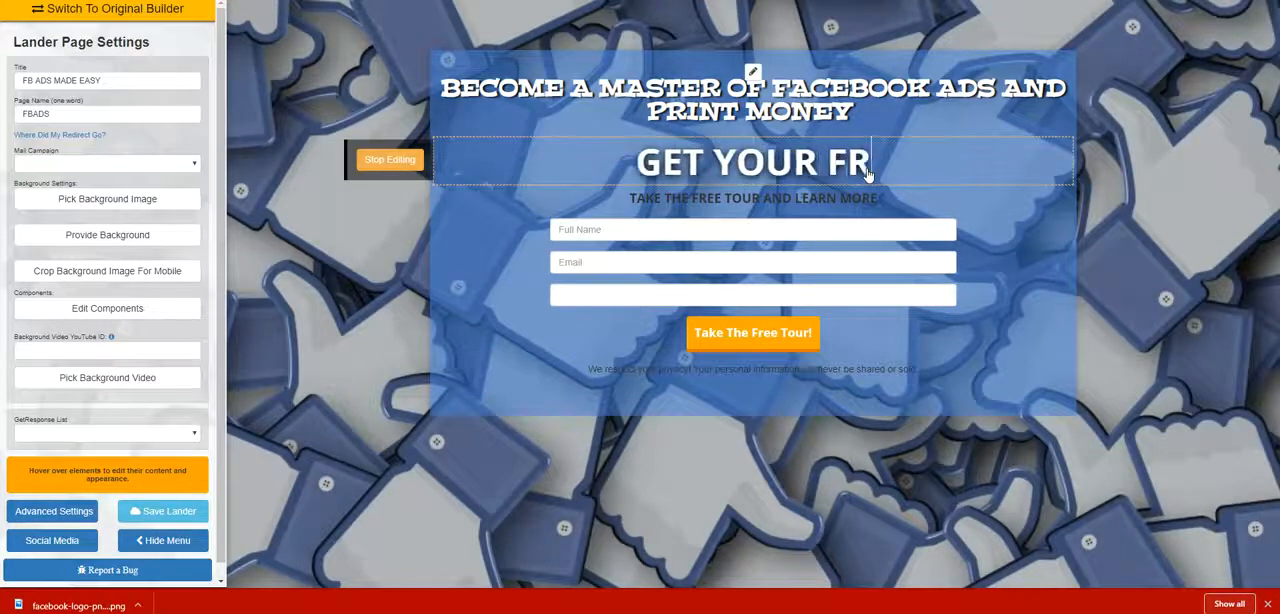
{"action": "type", "text": "EE EBOO"}
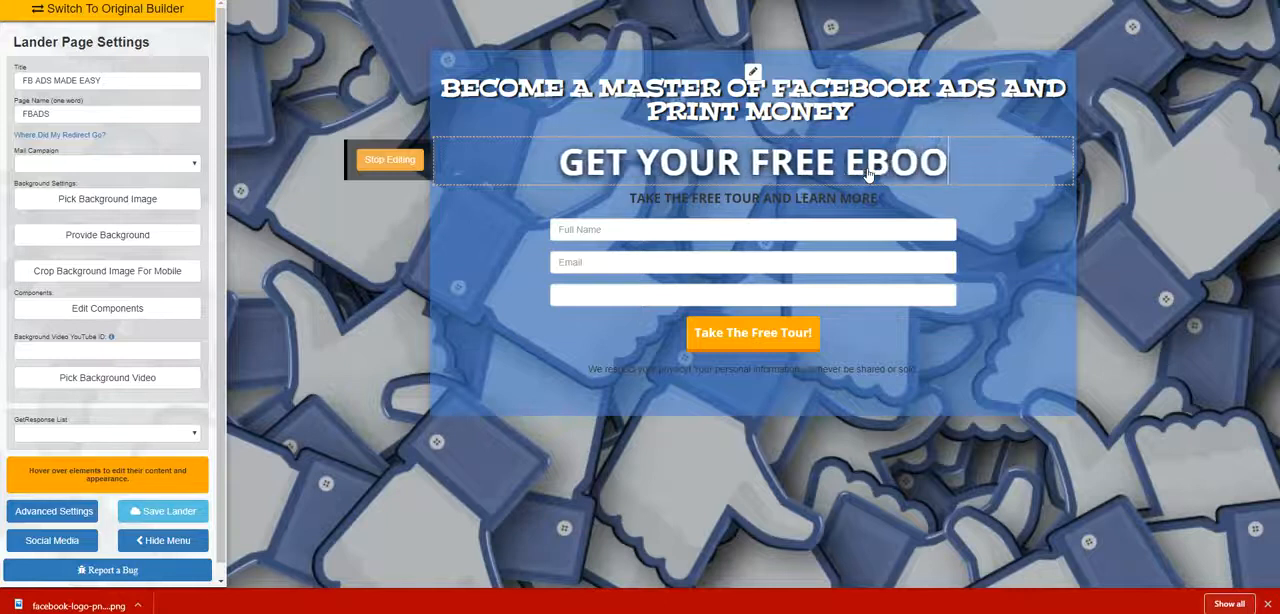
{"action": "type", "text": "K TODAY"}
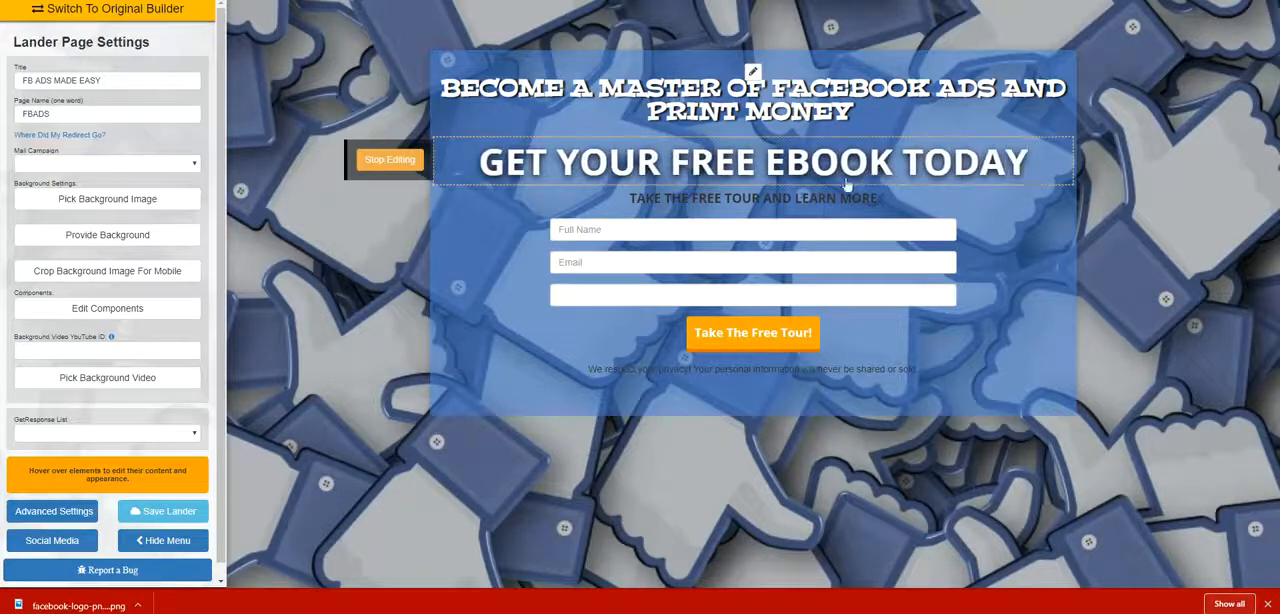
{"action": "left_click", "coordinate": [398, 163]}
Shrink the "GET YOUR FREE EBOOK TODAY" heading so it is smaller than a default H1.
{"action": "left_click", "coordinate": [405, 162]}
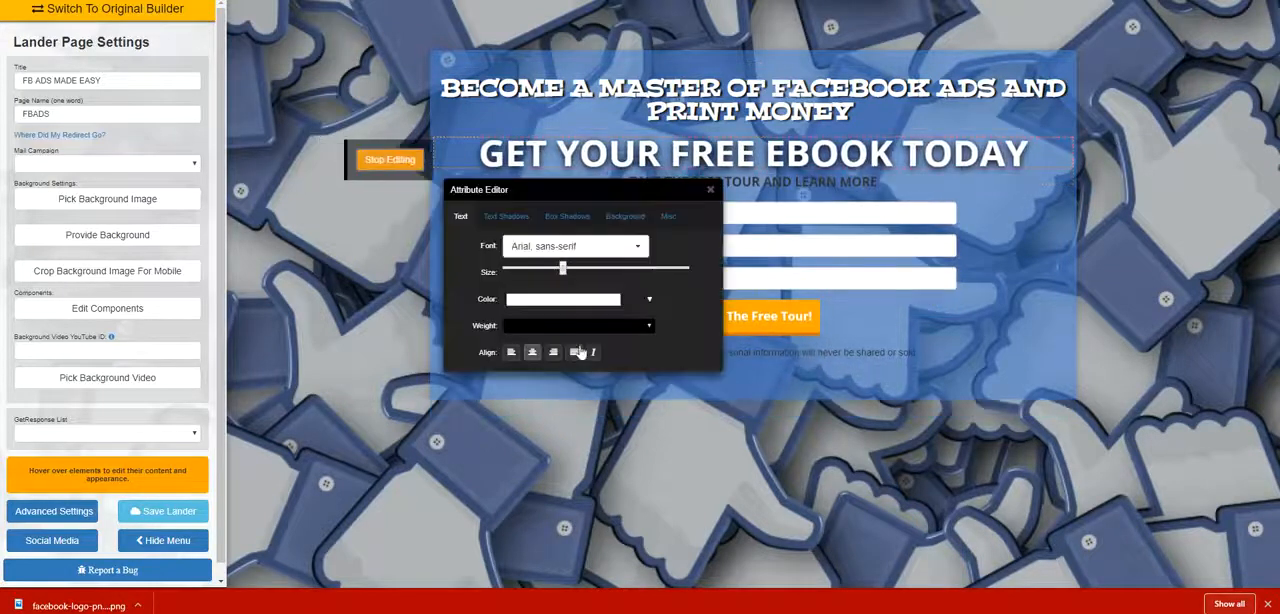
{"action": "left_click_drag", "start_coordinate": [561, 269], "coordinate": [536, 271]}
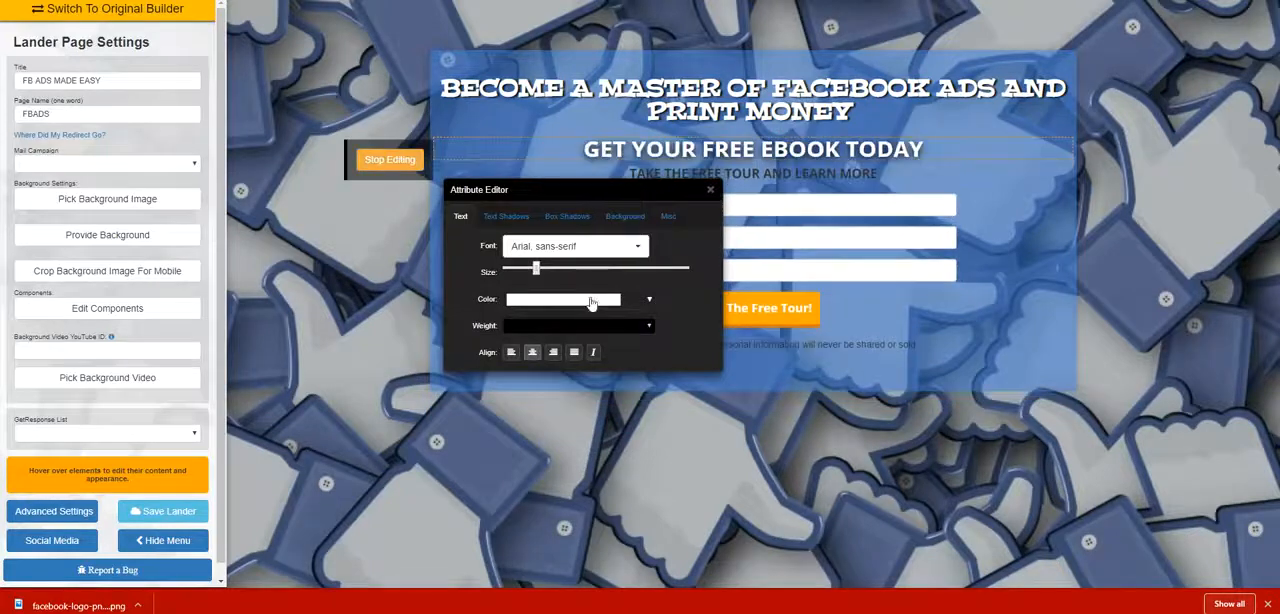
{"action": "left_click", "coordinate": [710, 190]}
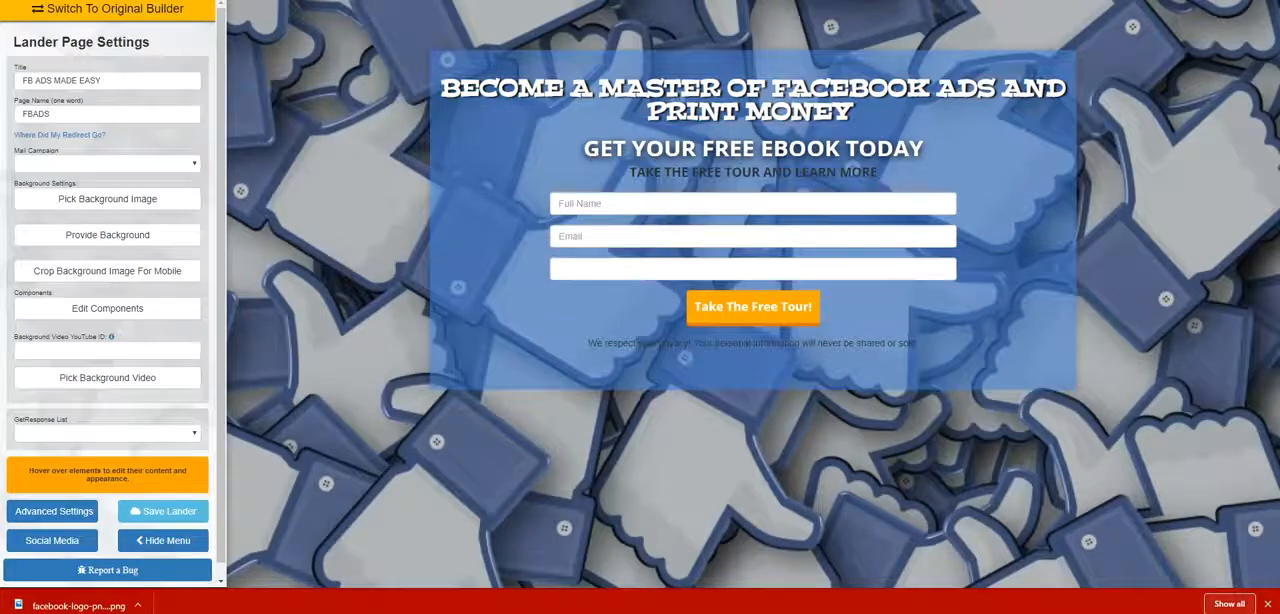
Switch to Canva and start a design from the Rogue speeding-train thriller Kindle book cover template.
{"action": "key", "text": "ctrl+Tab"}
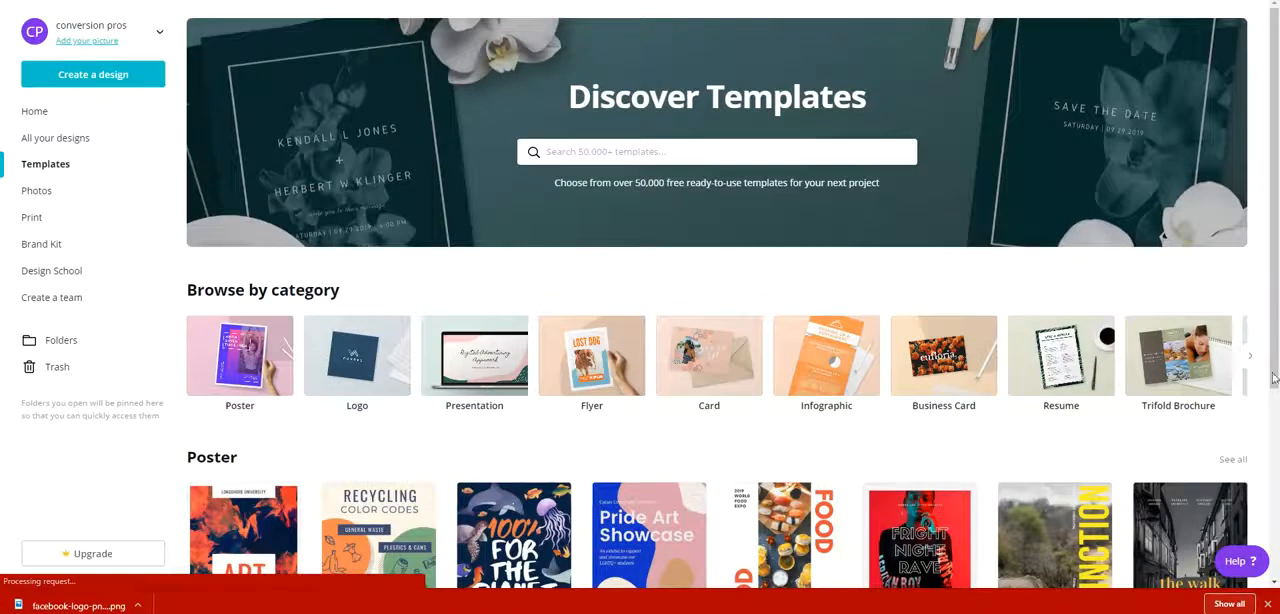
{"action": "scroll", "coordinate": [1273, 347], "scroll_direction": "down", "scroll_amount": 9}
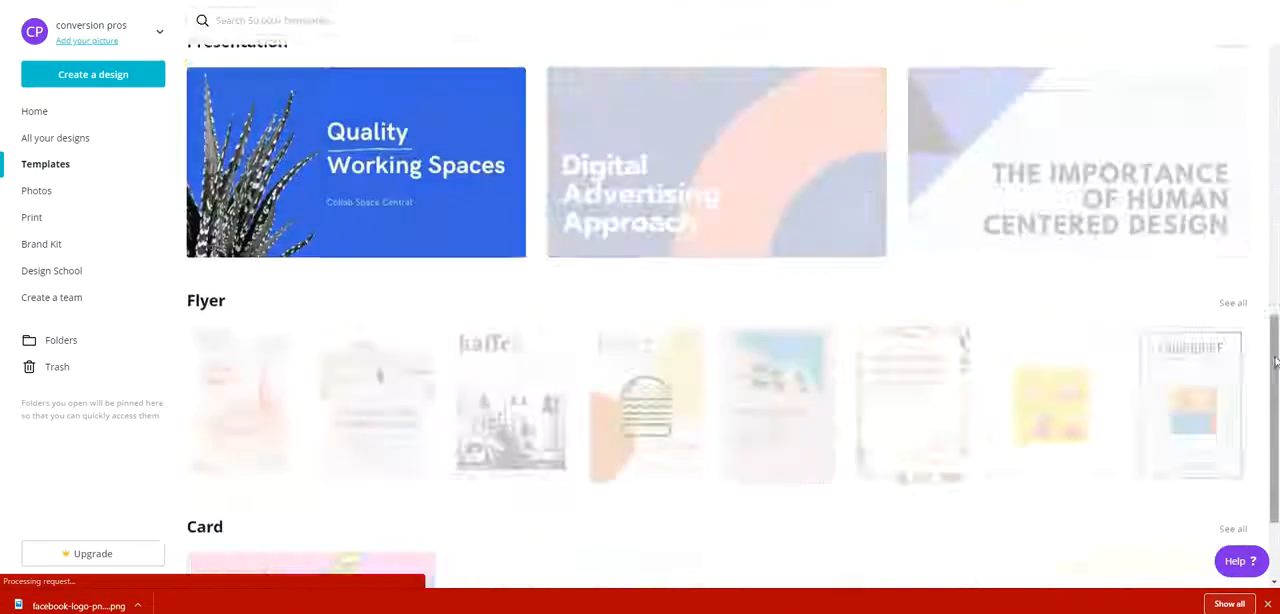
{"action": "scroll", "coordinate": [1151, 333], "scroll_direction": "up", "scroll_amount": 5}
{"action": "scroll", "coordinate": [1151, 333], "scroll_direction": "up", "scroll_amount": 2}
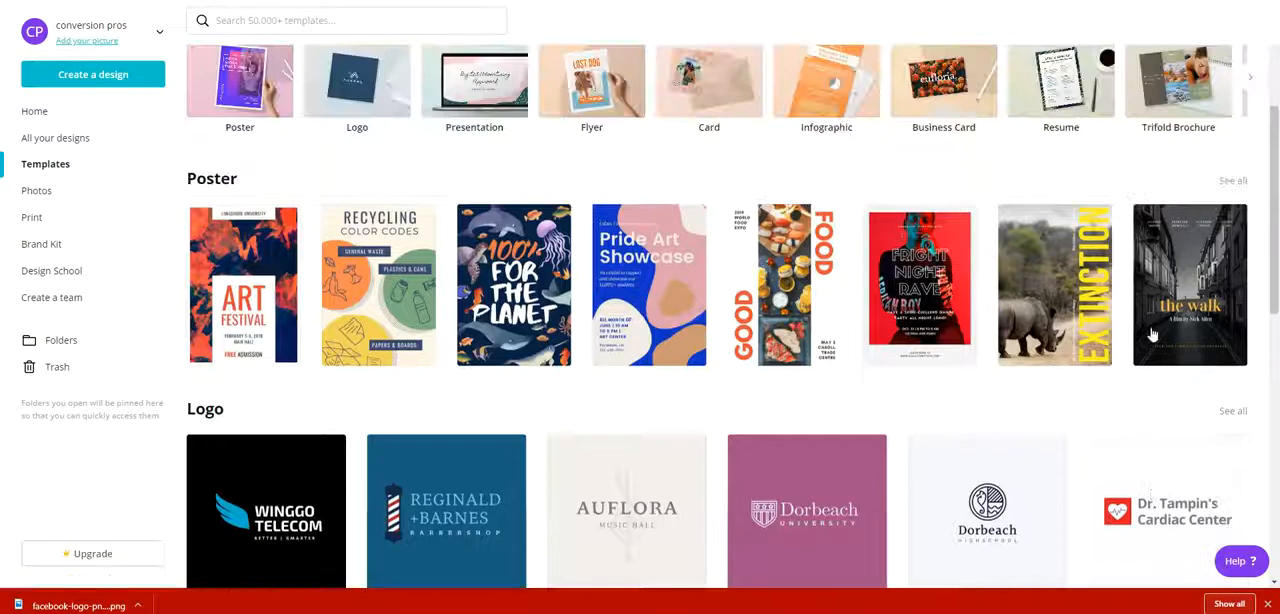
{"action": "scroll", "coordinate": [323, 243], "scroll_direction": "down", "scroll_amount": 3}
{"action": "scroll", "coordinate": [330, 248], "scroll_direction": "down", "scroll_amount": 12}
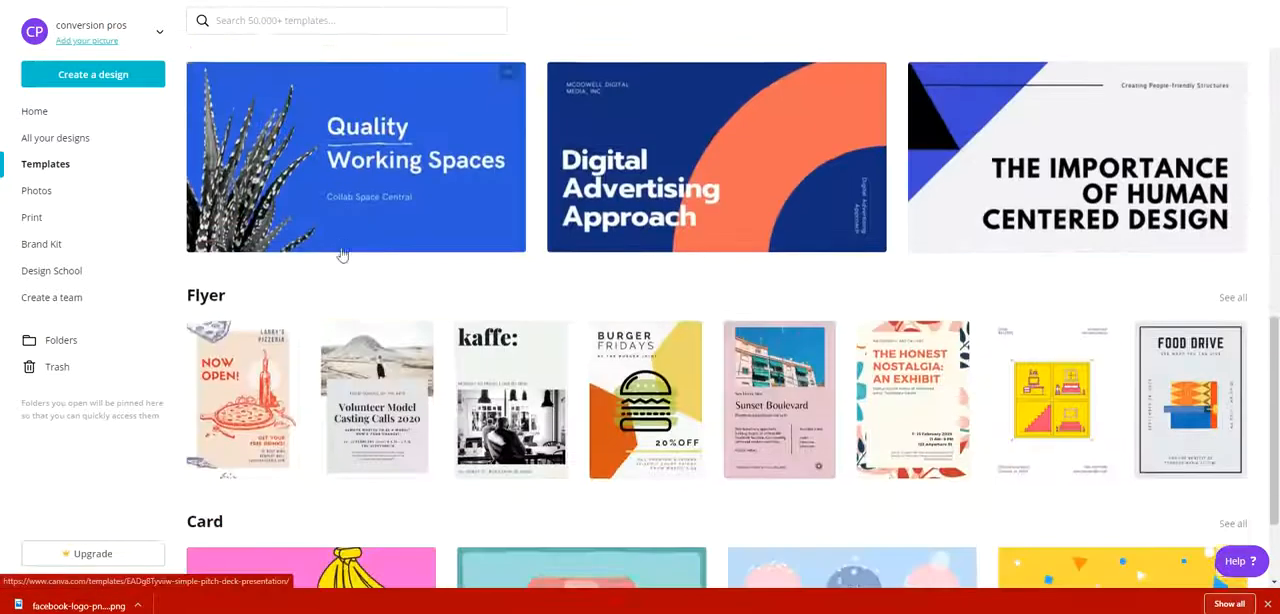
{"action": "scroll", "coordinate": [381, 257], "scroll_direction": "down", "scroll_amount": 9}
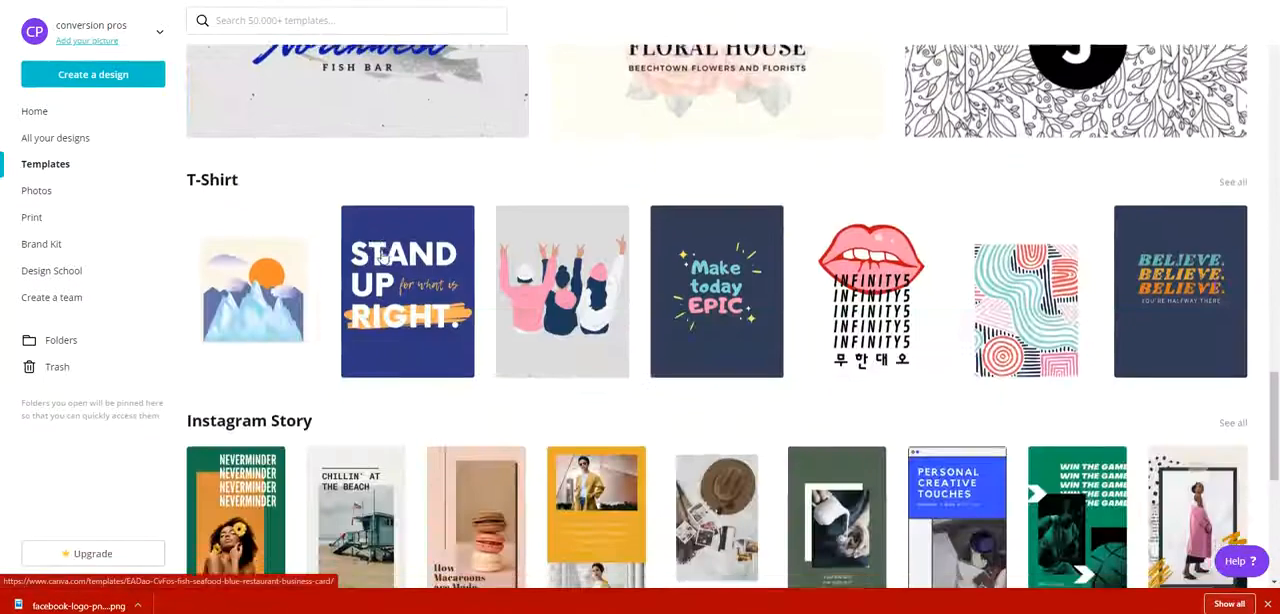
{"action": "scroll", "coordinate": [381, 257], "scroll_direction": "down", "scroll_amount": 9}
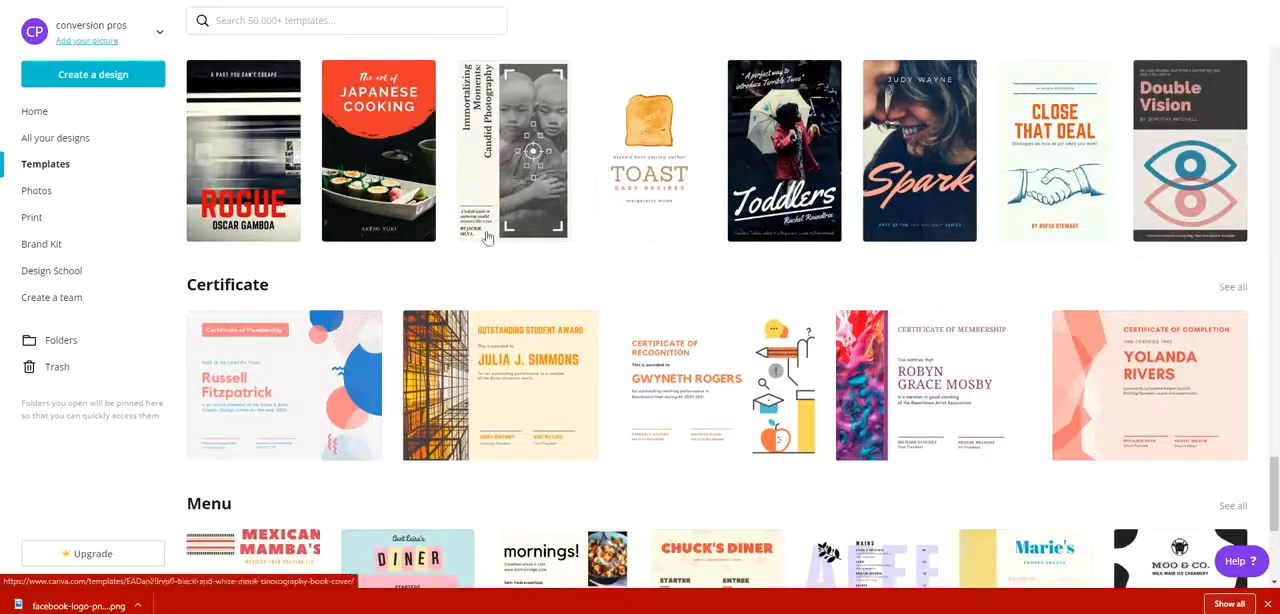
{"action": "left_click", "coordinate": [262, 178]}
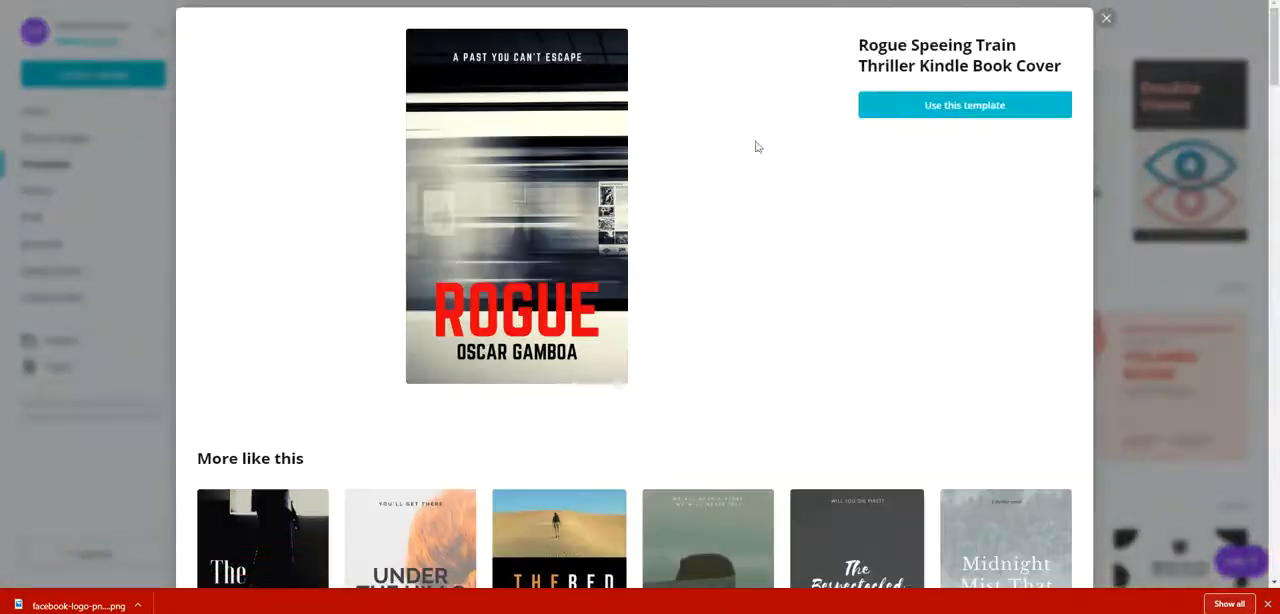
{"action": "left_click", "coordinate": [956, 113]}
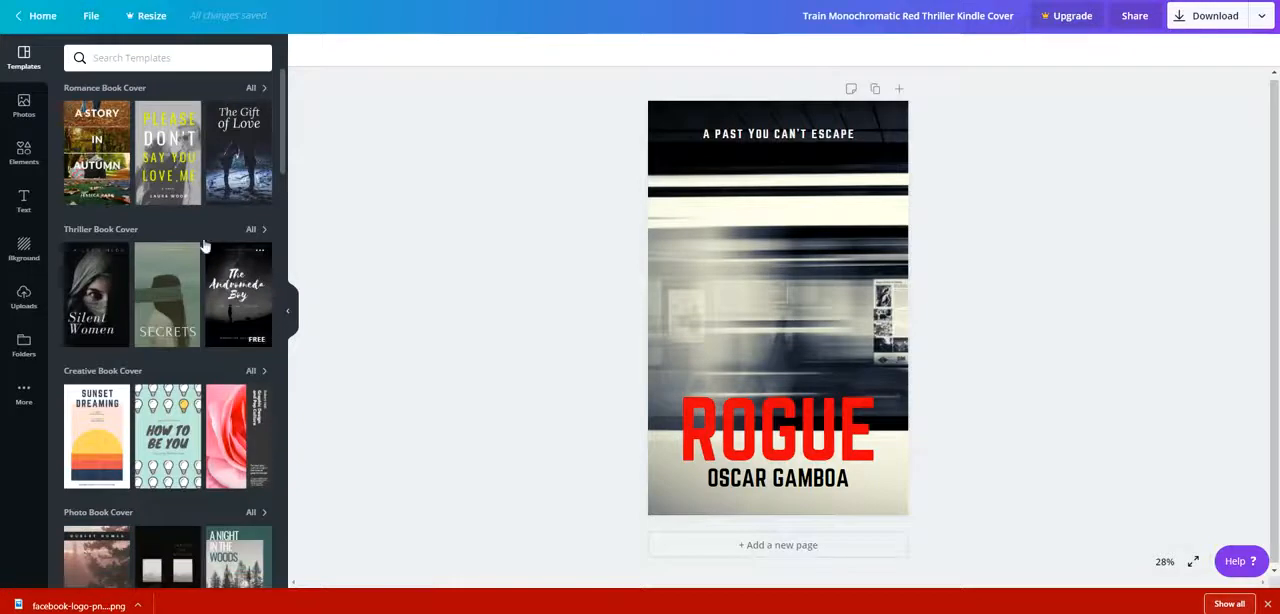
Replace the book cover's train photo background with the free blue leather texture.
{"action": "left_click", "coordinate": [20, 256]}
{"action": "scroll", "coordinate": [227, 346], "scroll_direction": "down", "scroll_amount": 10}
{"action": "scroll", "coordinate": [227, 346], "scroll_direction": "down", "scroll_amount": 15}
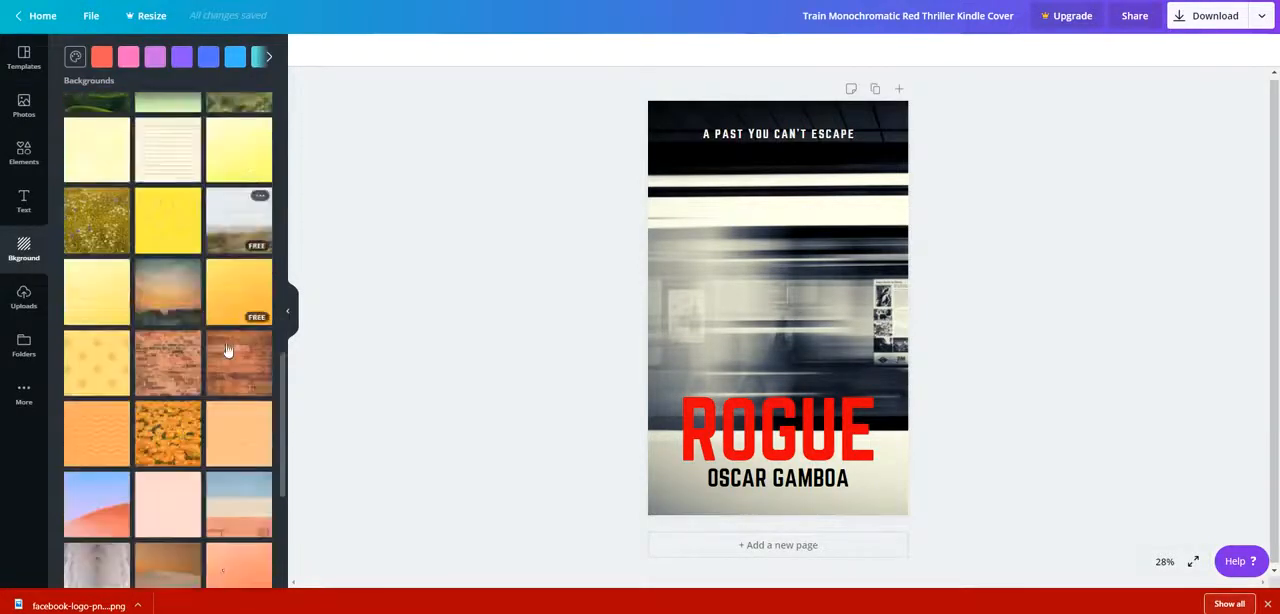
{"action": "scroll", "coordinate": [227, 360], "scroll_direction": "down", "scroll_amount": 15}
{"action": "scroll", "coordinate": [180, 180], "scroll_direction": "up", "scroll_amount": 20}
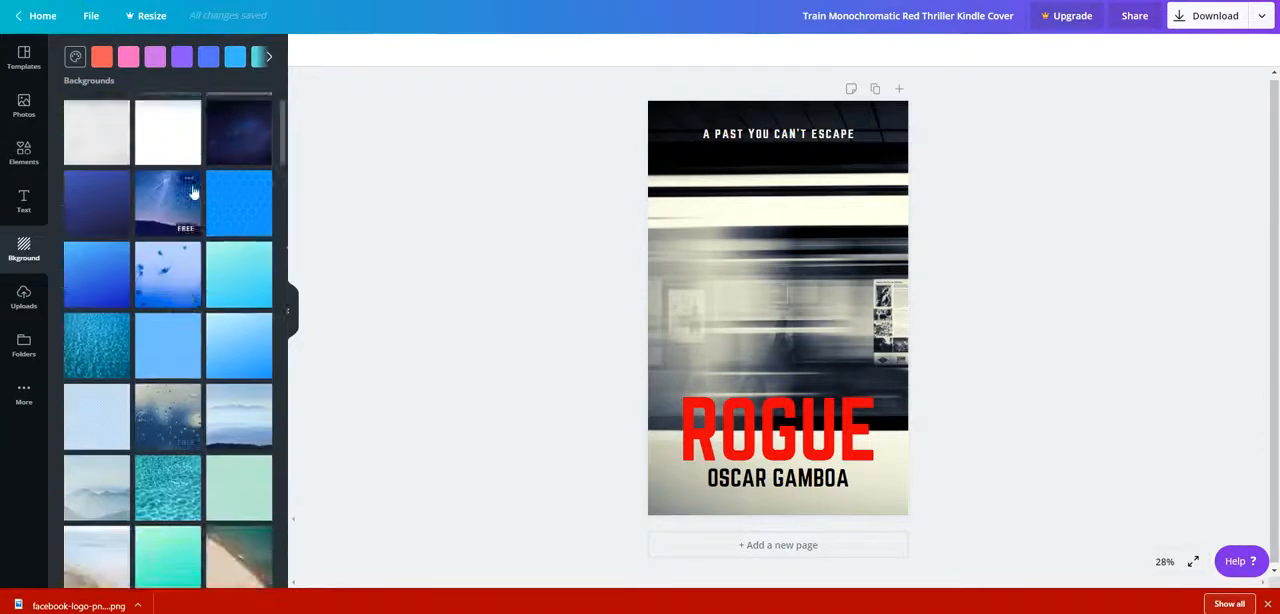
{"action": "scroll", "coordinate": [193, 192], "scroll_direction": "up", "scroll_amount": 1}
{"action": "scroll", "coordinate": [175, 230], "scroll_direction": "down", "scroll_amount": 10}
{"action": "scroll", "coordinate": [166, 270], "scroll_direction": "down", "scroll_amount": 15}
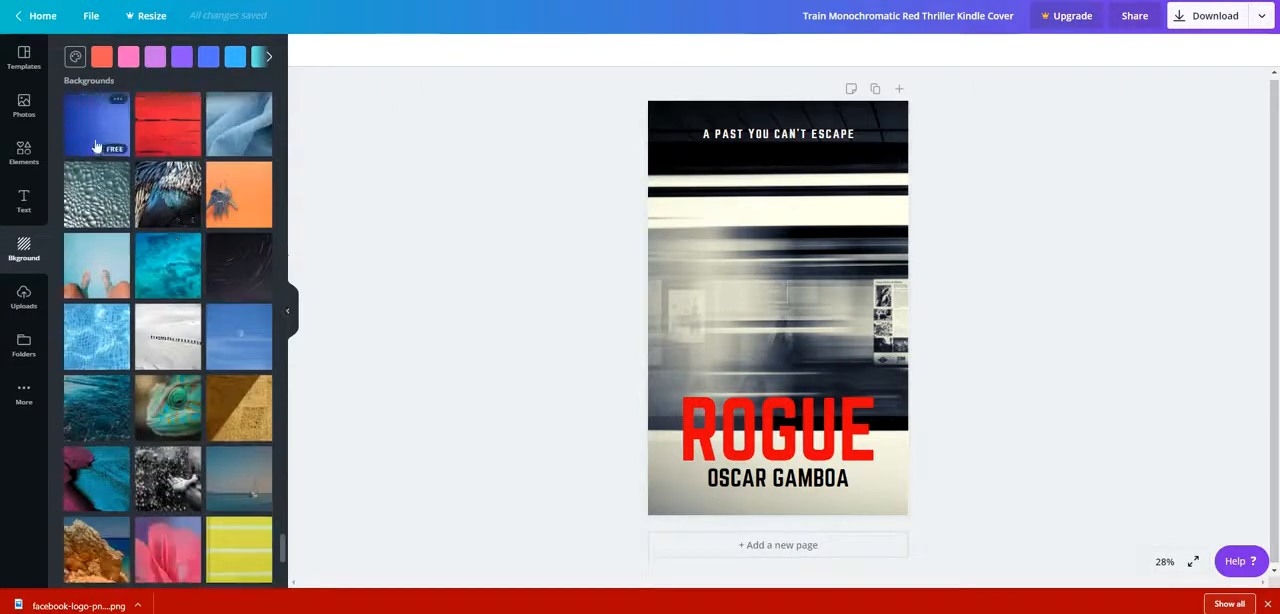
{"action": "left_click", "coordinate": [97, 151]}
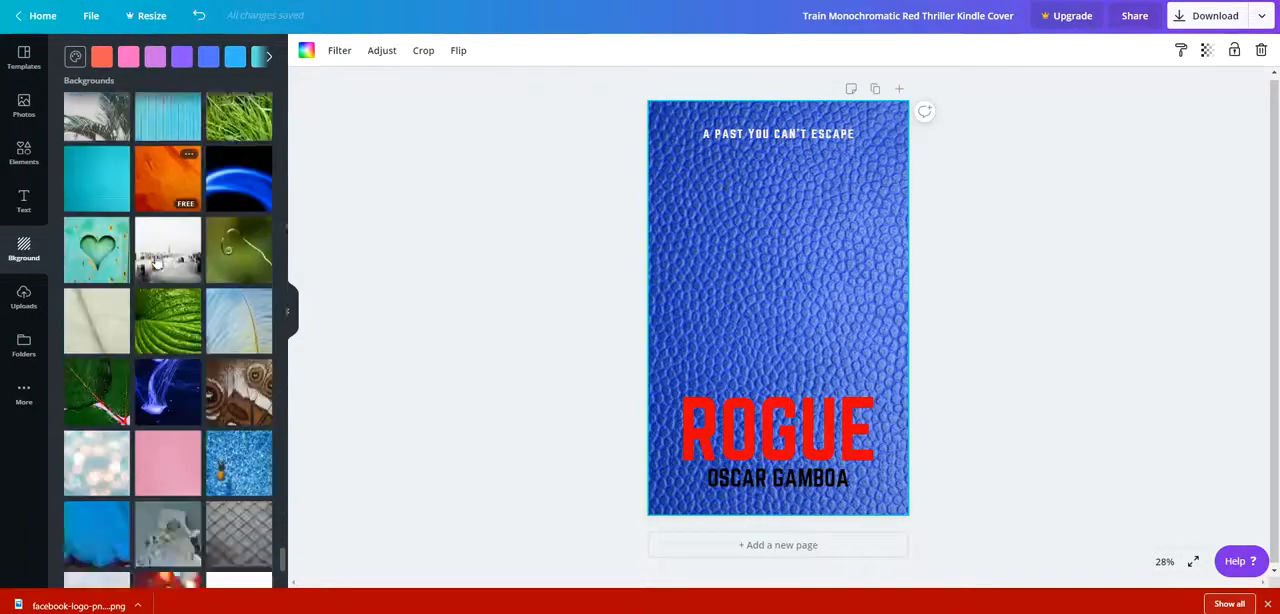
Set the cover's background to the dark blue rippled water texture.
{"action": "scroll", "coordinate": [156, 260], "scroll_direction": "down", "scroll_amount": 20}
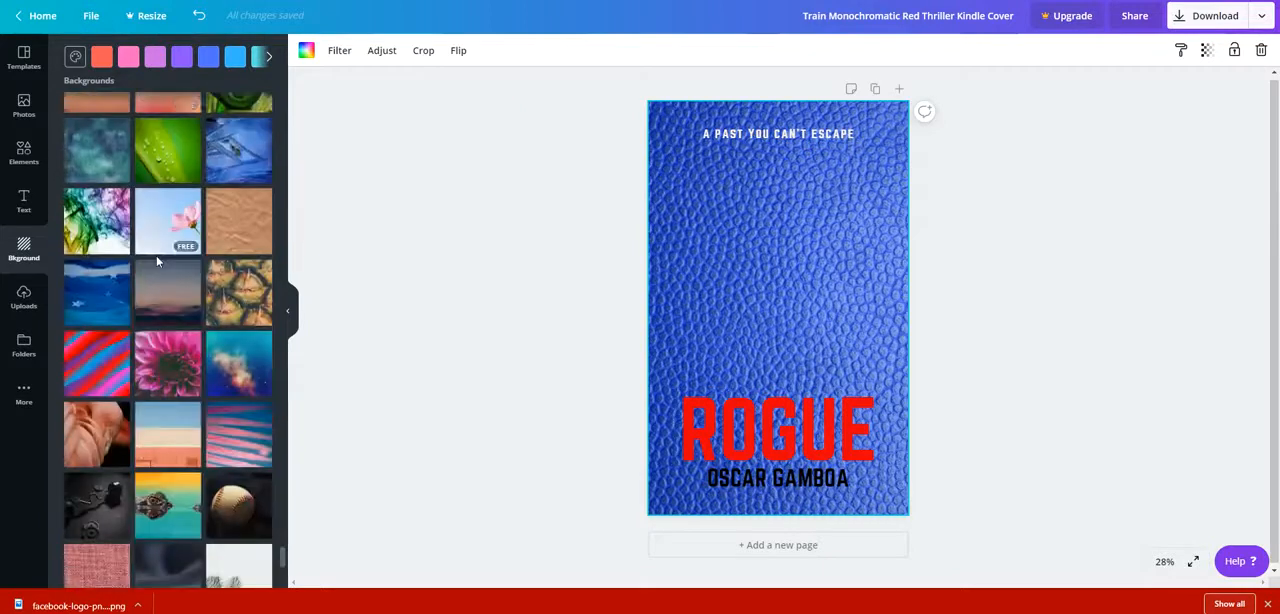
{"action": "scroll", "coordinate": [156, 260], "scroll_direction": "down", "scroll_amount": 10}
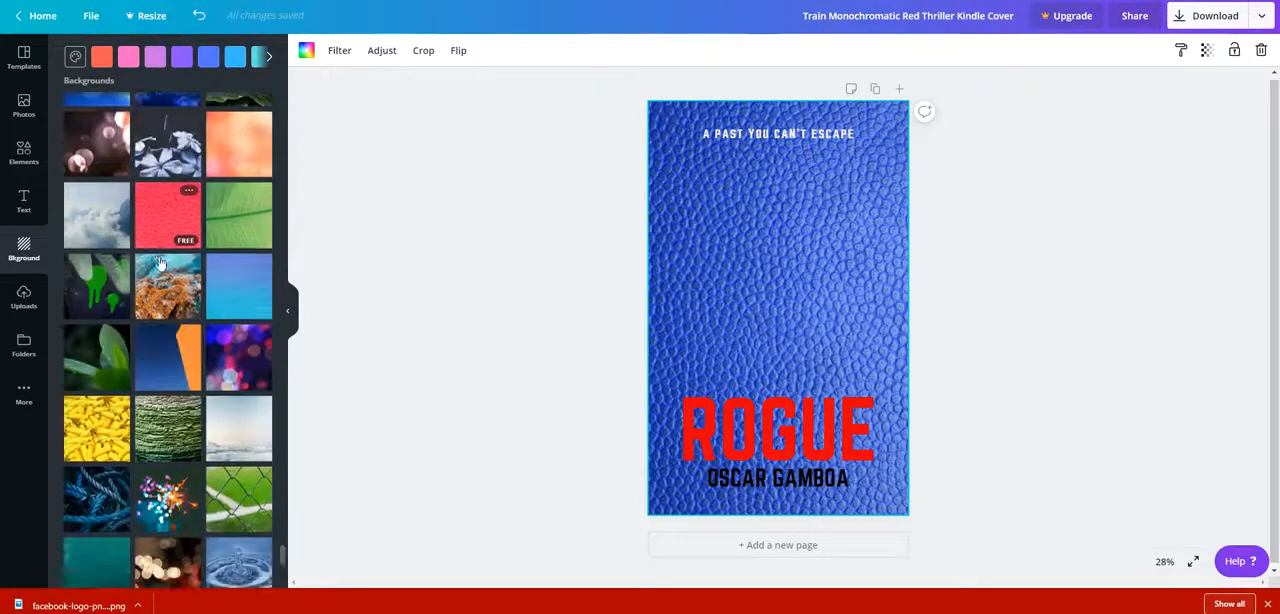
{"action": "scroll", "coordinate": [184, 233], "scroll_direction": "down", "scroll_amount": 12}
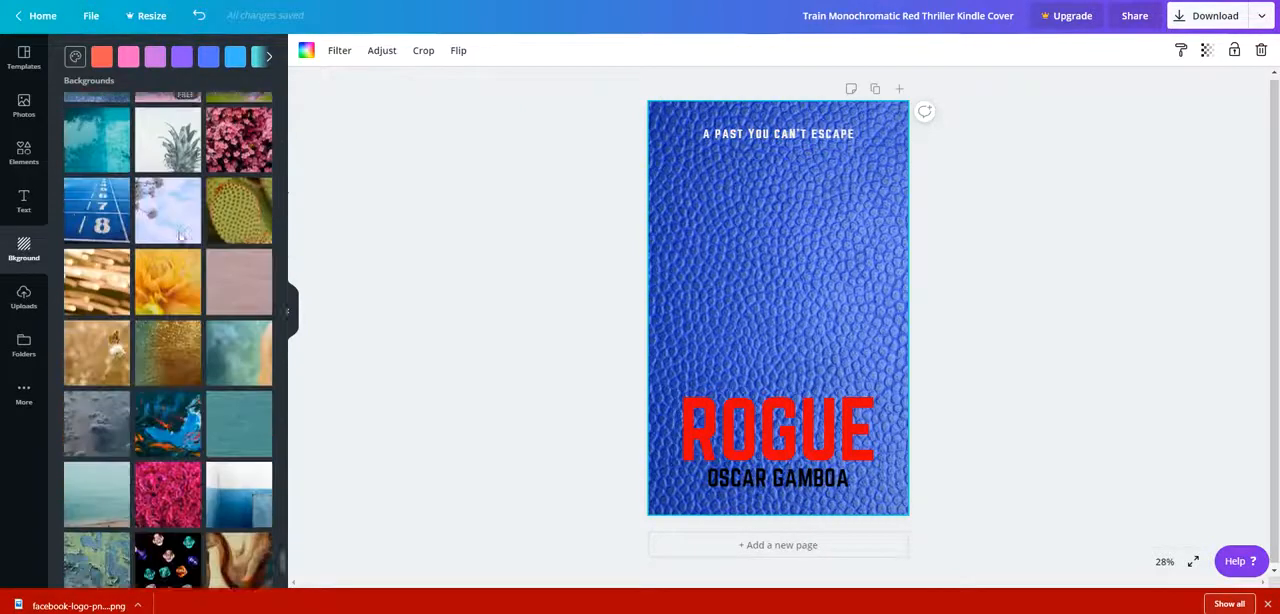
{"action": "scroll", "coordinate": [178, 243], "scroll_direction": "down", "scroll_amount": 4}
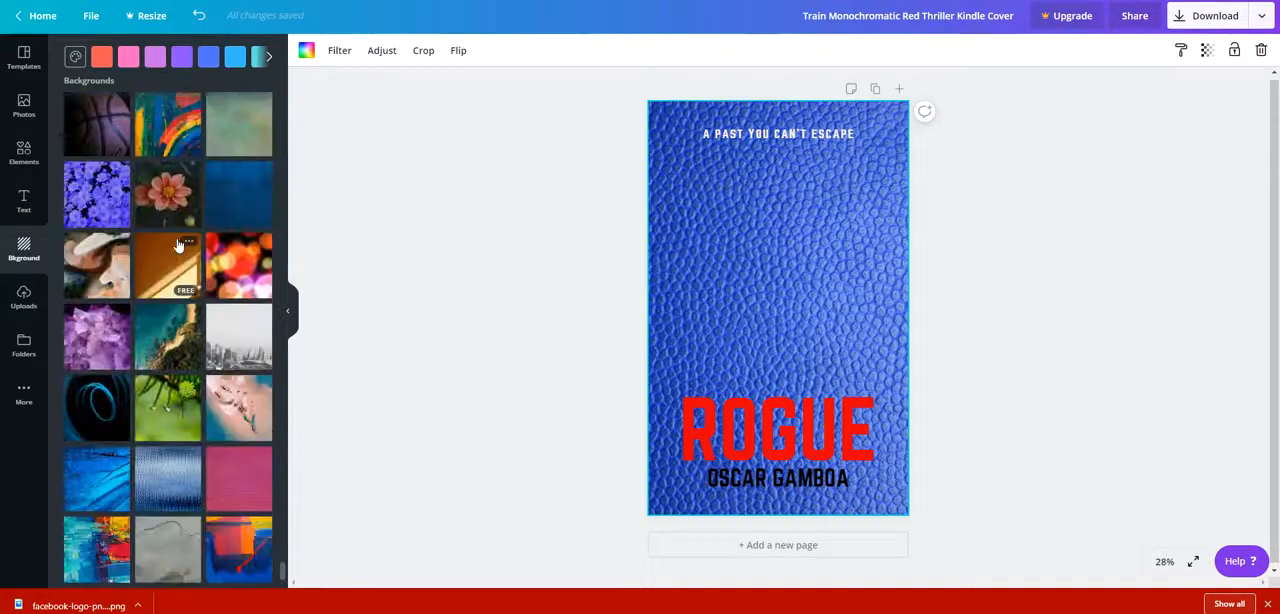
{"action": "left_click", "coordinate": [224, 206]}
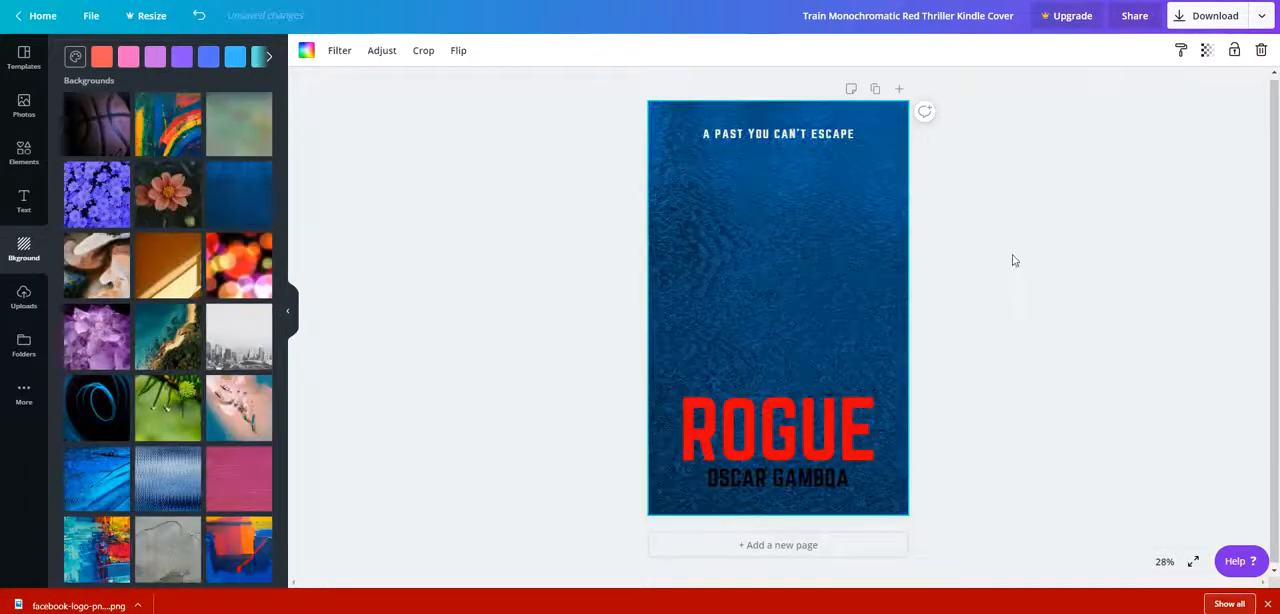
Replace the tagline "A PAST YOU CAN'T ESCAPE" with "GET READY TO PRINT MONEY".
{"action": "left_click", "coordinate": [801, 133]}
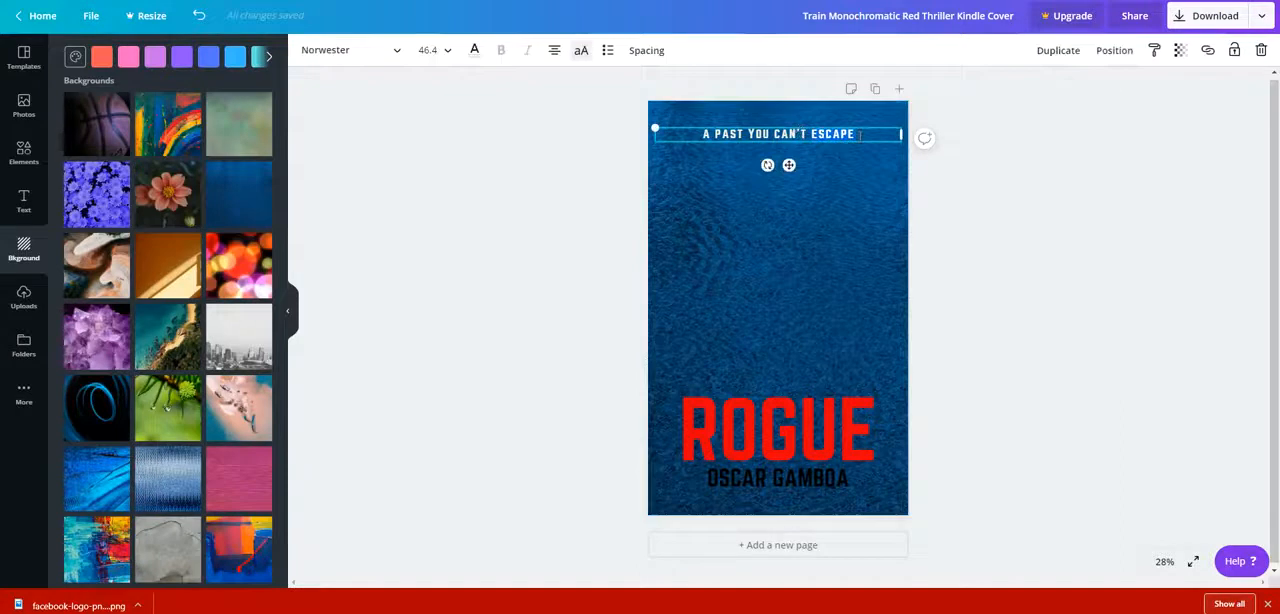
{"action": "left_click", "coordinate": [741, 156]}
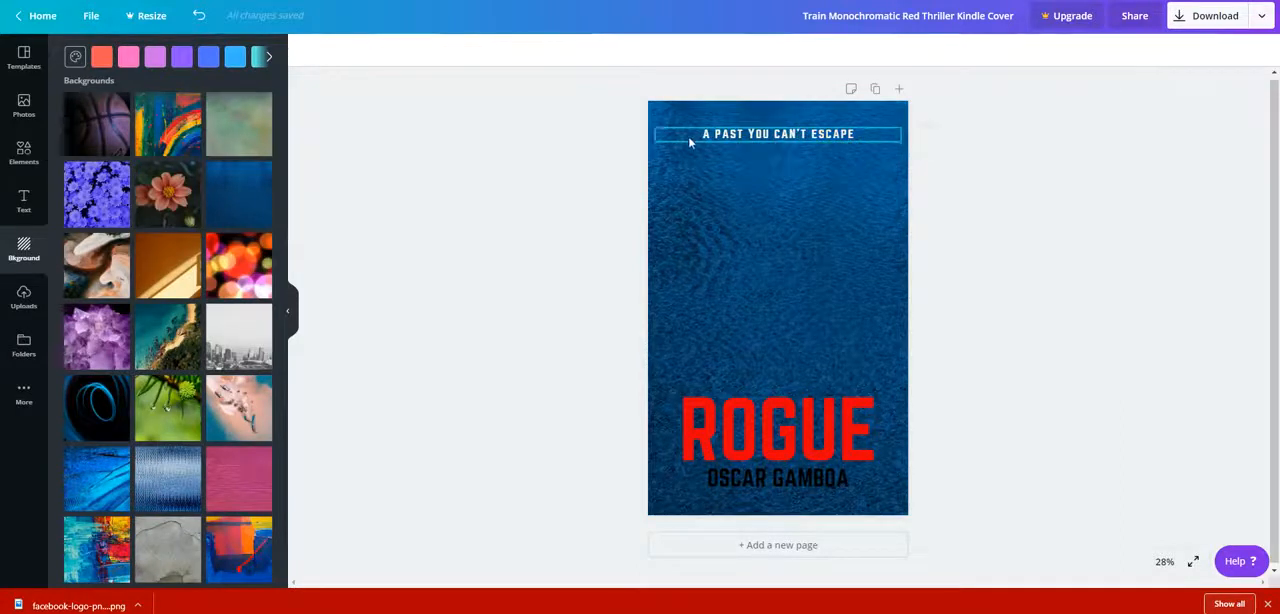
{"action": "left_click", "coordinate": [689, 138]}
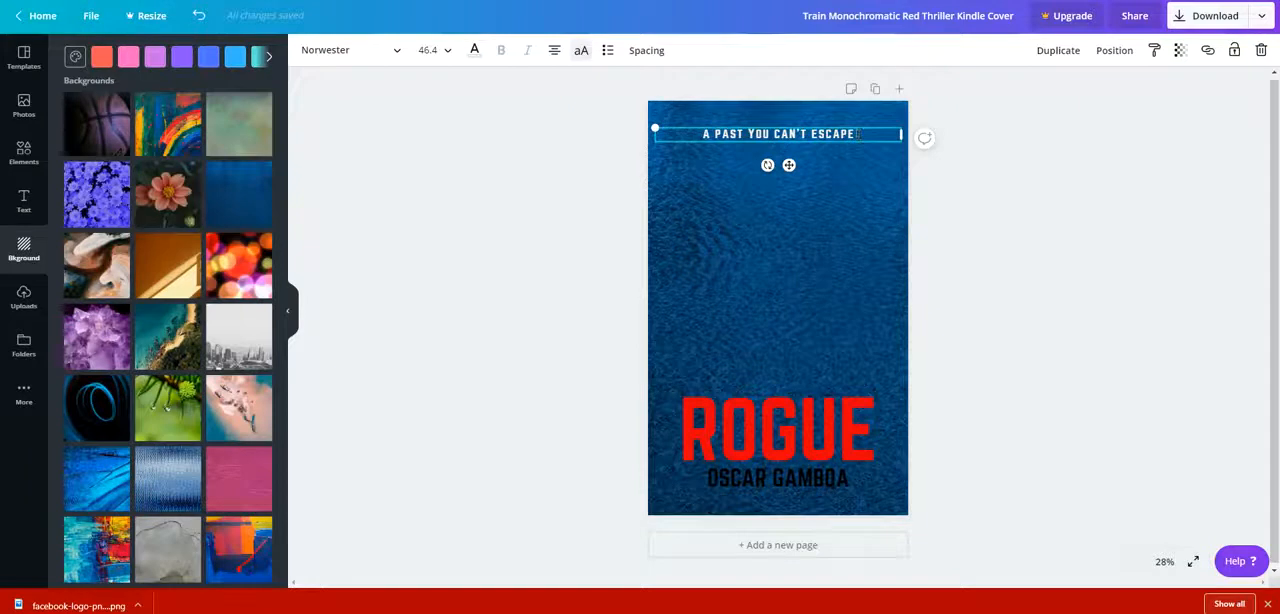
{"action": "key", "text": "BackSpace"}
{"action": "key", "text": "BackSpace"}
{"action": "key", "text": "BackSpace"}
{"action": "key", "text": "BackSpace"}
{"action": "key", "text": "BackSpace"}
{"action": "key", "text": "BackSpace"}
{"action": "key", "text": "BackSpace"}
{"action": "key", "text": "BackSpace"}
{"action": "key", "text": "BackSpace"}
{"action": "key", "text": "BackSpace"}
{"action": "key", "text": "BackSpace"}
{"action": "key", "text": "BackSpace"}
{"action": "key", "text": "BackSpace"}
{"action": "key", "text": "BackSpace"}
{"action": "key", "text": "BackSpace"}
{"action": "key", "text": "BackSpace"}
{"action": "key", "text": "BackSpace"}
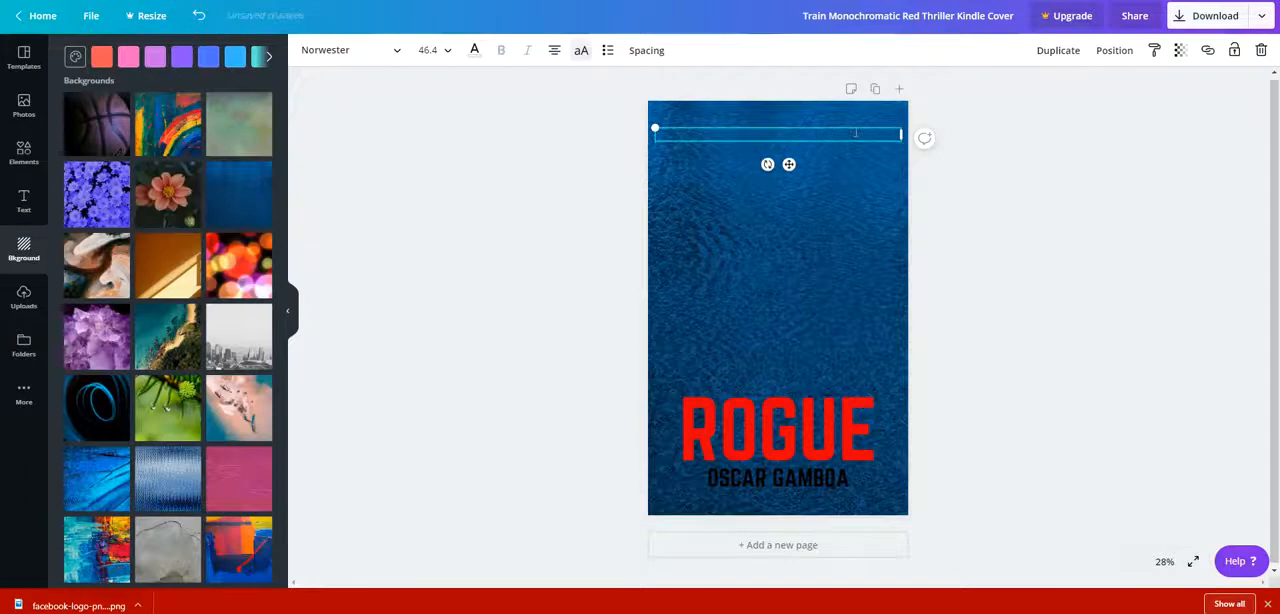
{"action": "type", "text": "GET READY TO PRIN"}
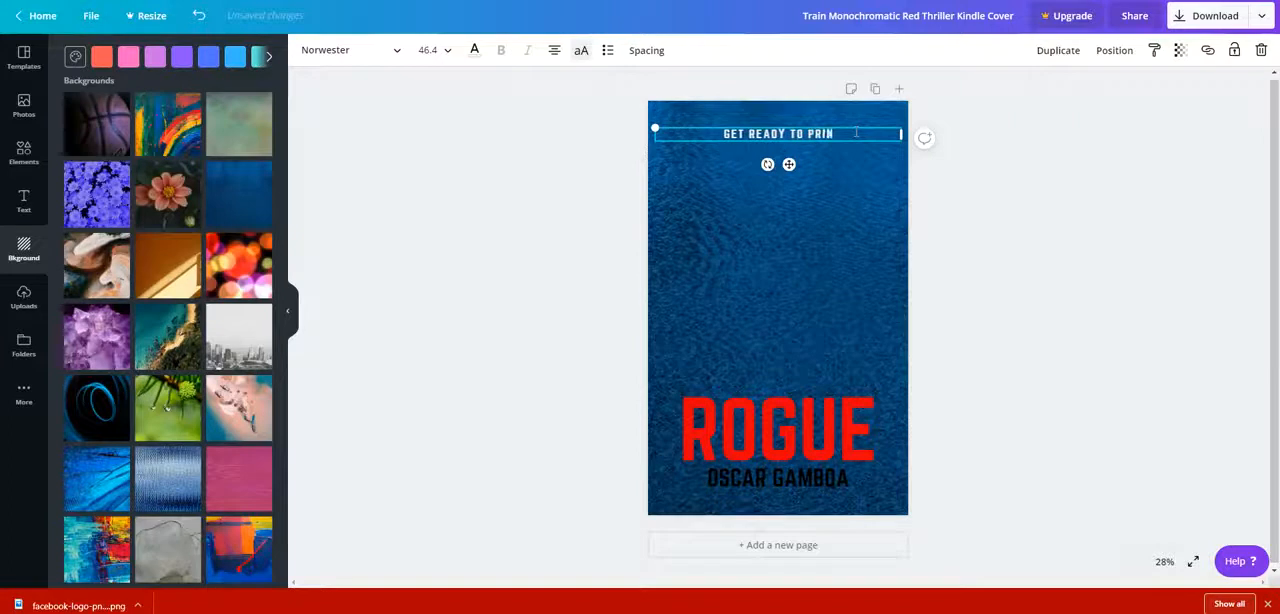
{"action": "type", "text": "T MONEY"}
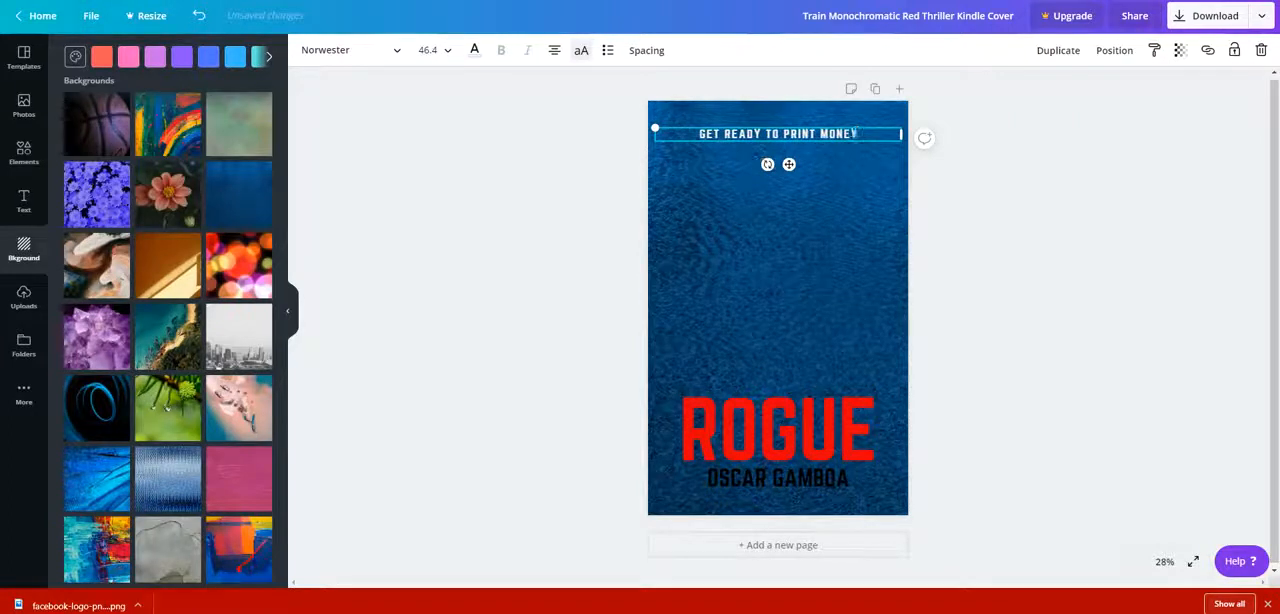
Move the tagline slightly higher on the cover, keeping it centred.
{"action": "left_click", "coordinate": [864, 190]}
{"action": "left_click_drag", "start_coordinate": [804, 137], "coordinate": [803, 129]}
{"action": "left_click", "coordinate": [783, 207]}
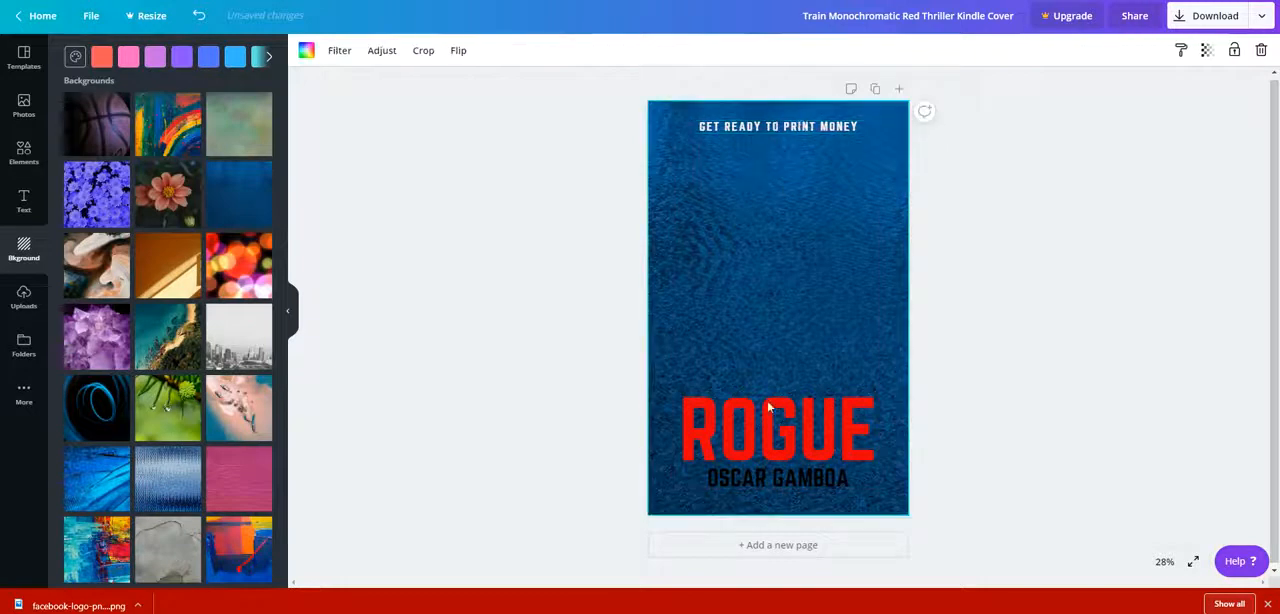
Replace the large red title "ROGUE" with "FACEBBOK".
{"action": "left_click", "coordinate": [767, 405]}
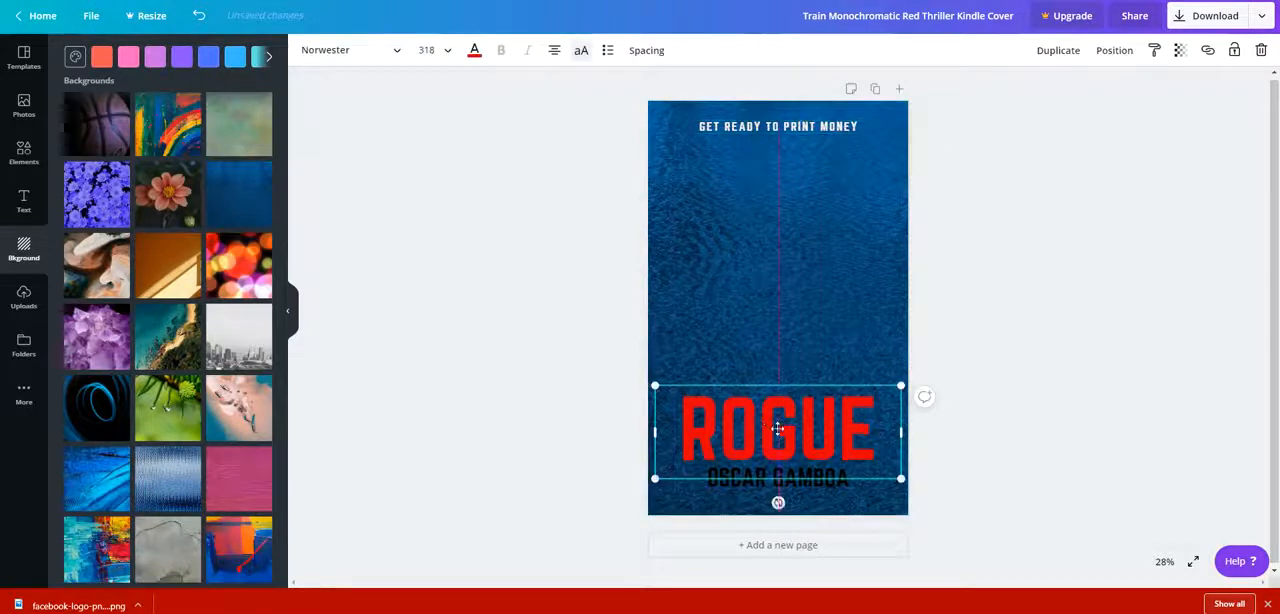
{"action": "double_click", "coordinate": [825, 432]}
{"action": "double_click", "coordinate": [871, 441]}
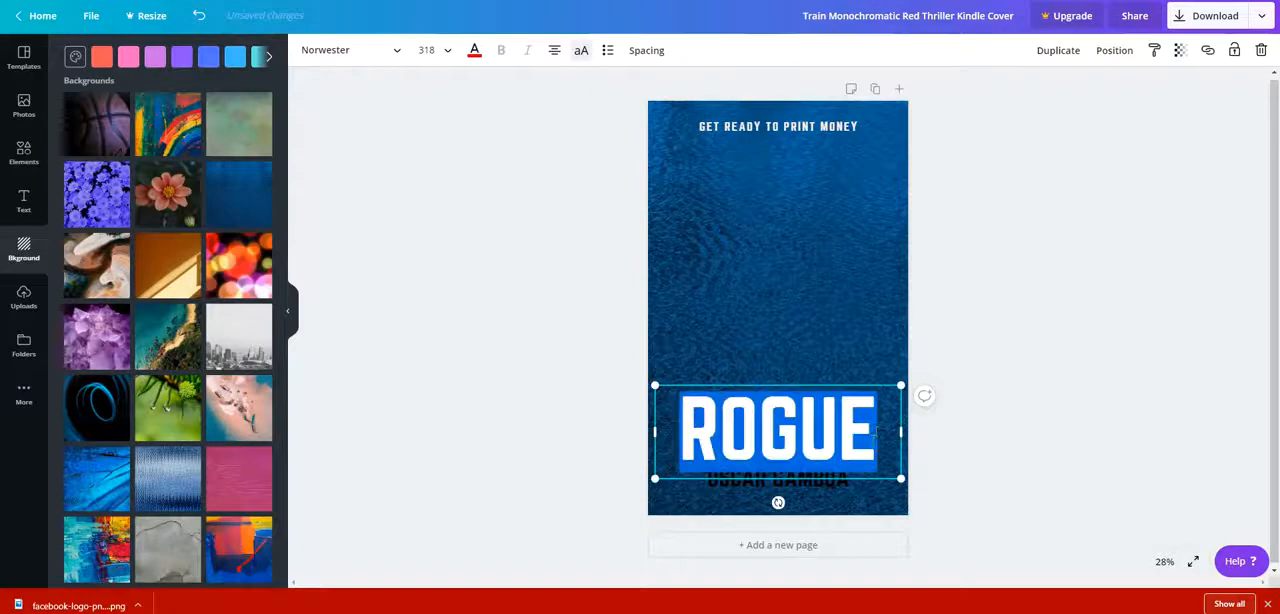
{"action": "type", "text": "FACEBBO"}
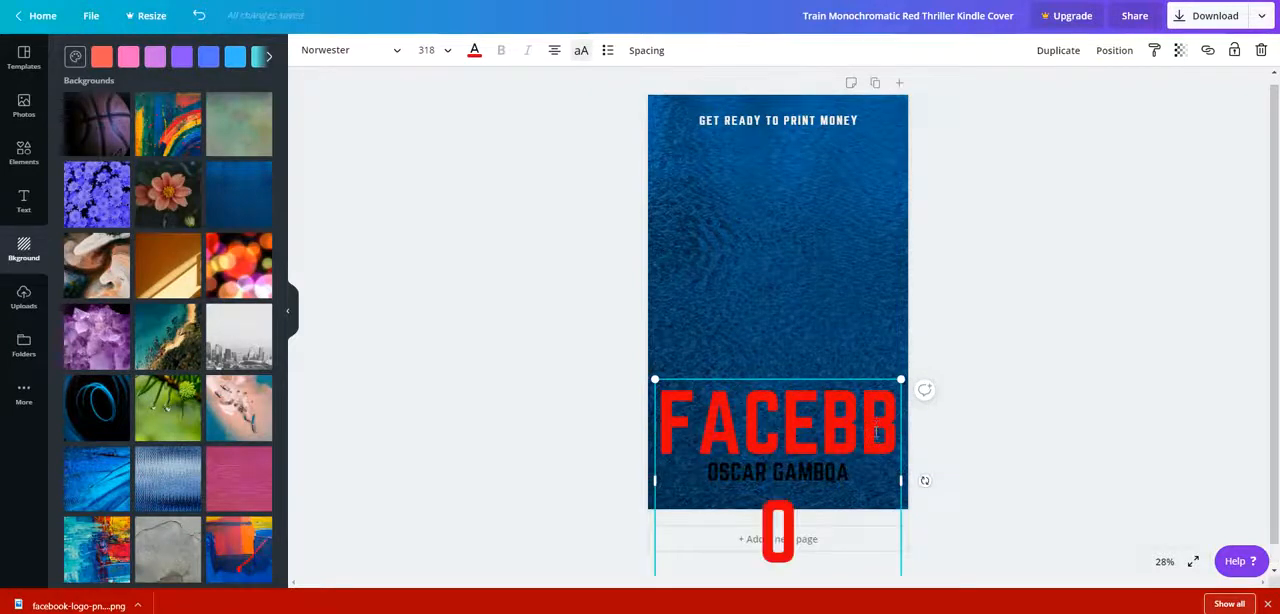
{"action": "type", "text": "K"}
Reduce the red title's font size to 120 so that it fits on one line.
{"action": "scroll", "coordinate": [645, 410], "scroll_direction": "down", "scroll_amount": 1}
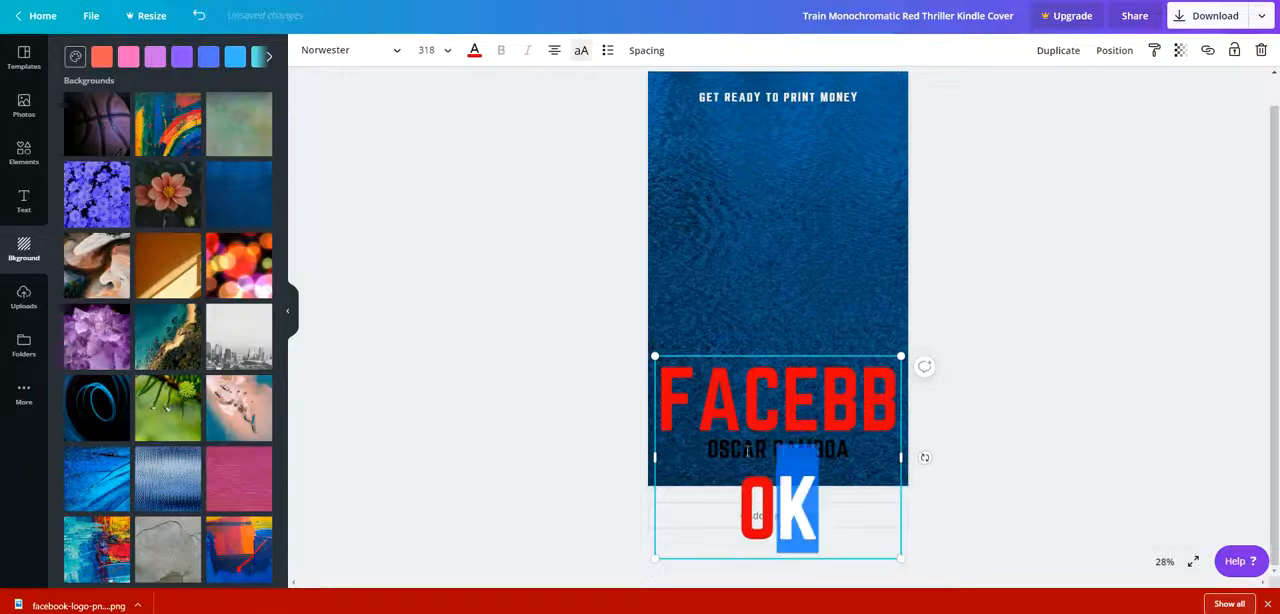
{"action": "key", "text": "ctrl+a"}
{"action": "left_click", "coordinate": [447, 49]}
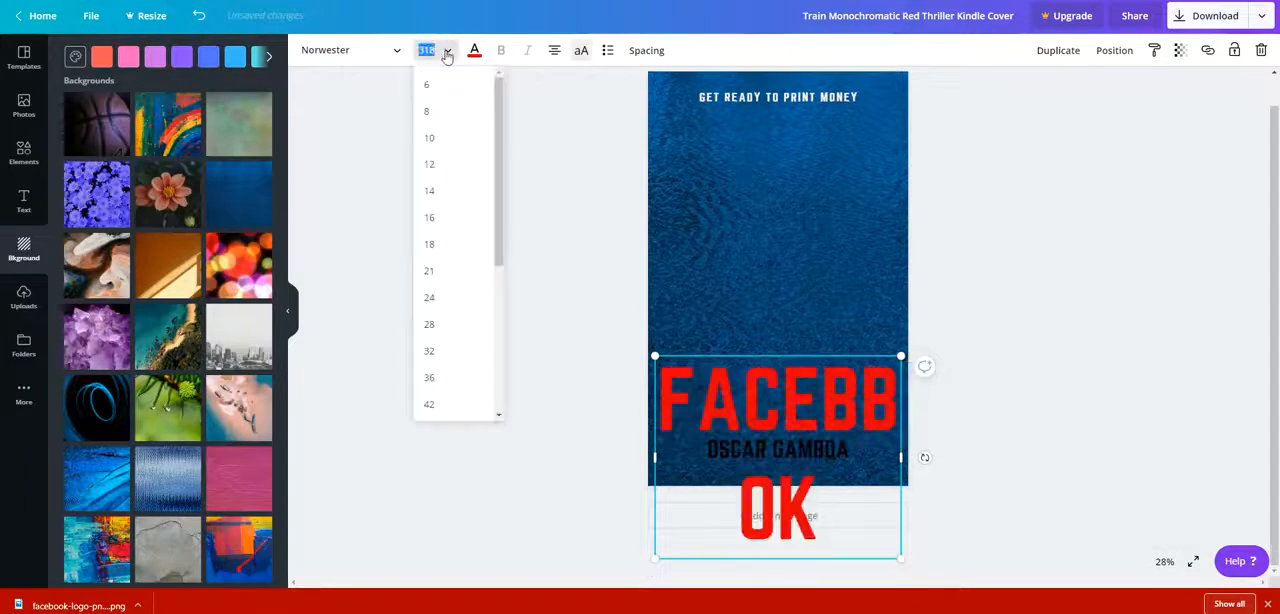
{"action": "scroll", "coordinate": [440, 230], "scroll_direction": "down", "scroll_amount": 3}
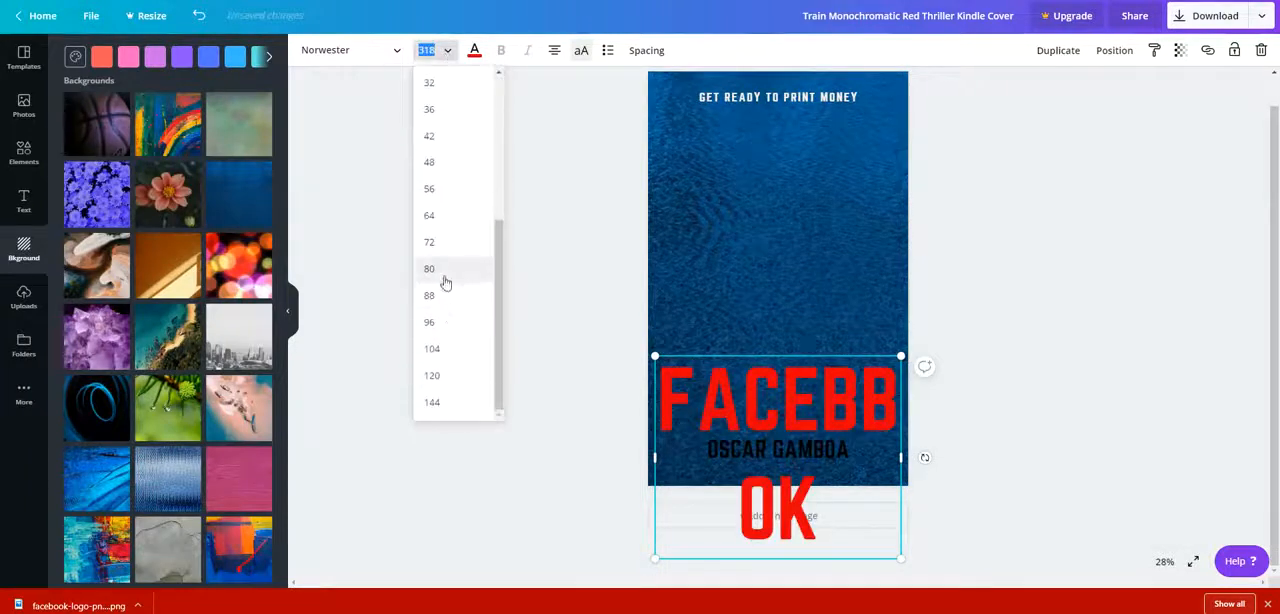
{"action": "left_click", "coordinate": [447, 350]}
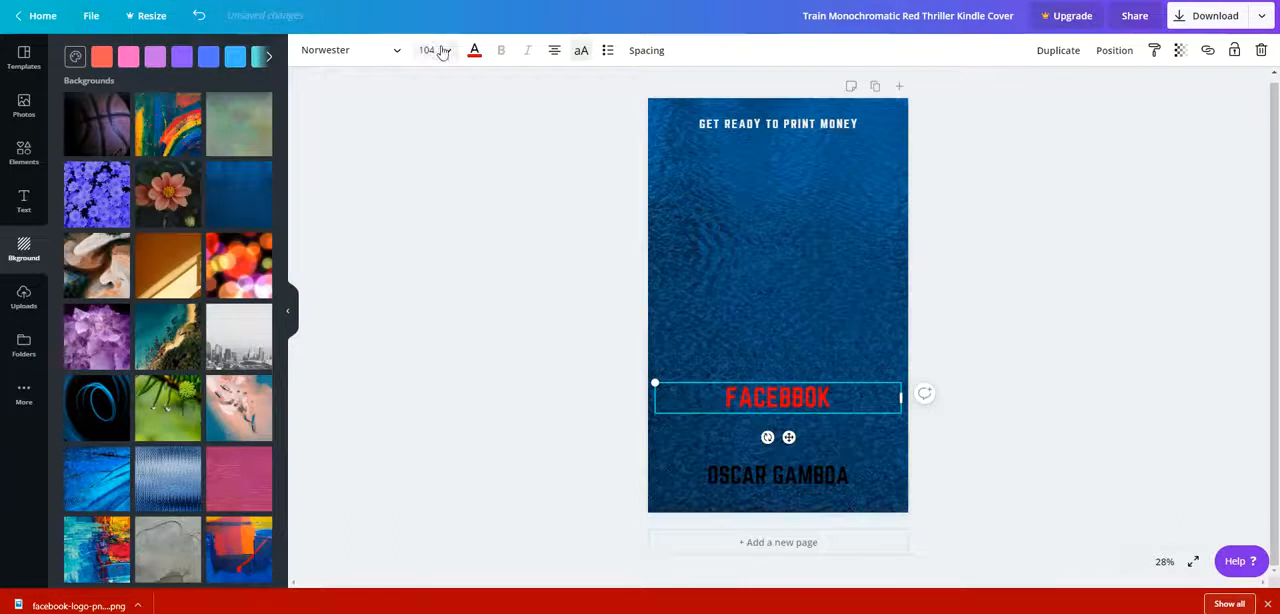
{"action": "left_click", "coordinate": [449, 53]}
{"action": "left_click", "coordinate": [449, 374]}
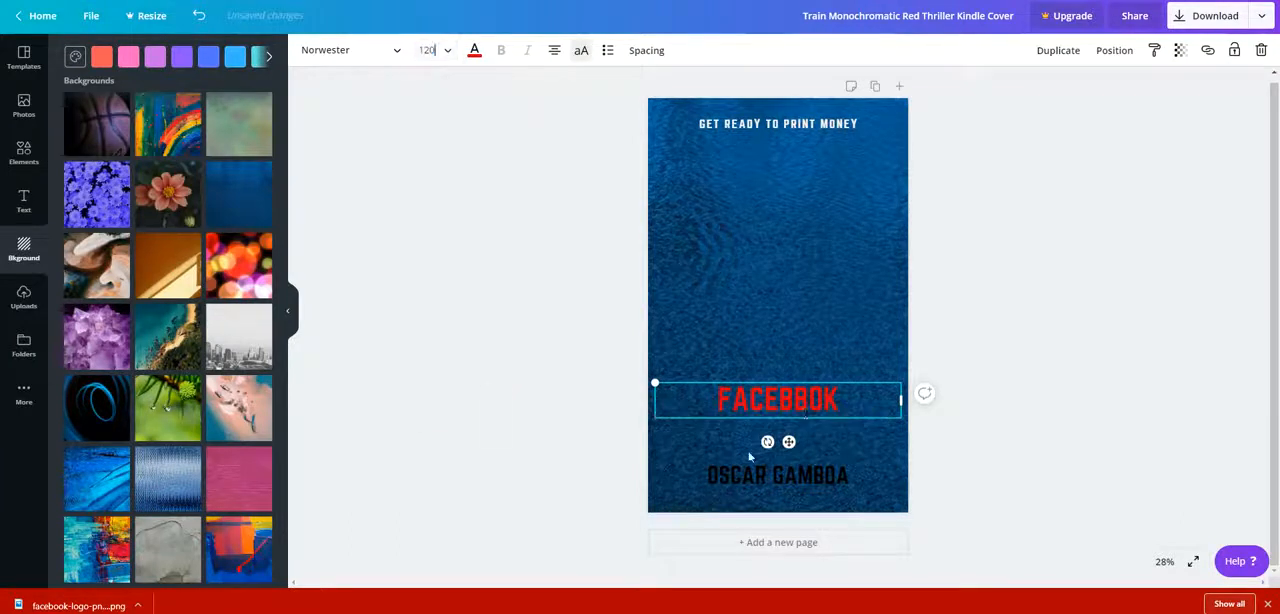
Correct the spelling of the red title to "FACEBOOK".
{"action": "double_click", "coordinate": [806, 405]}
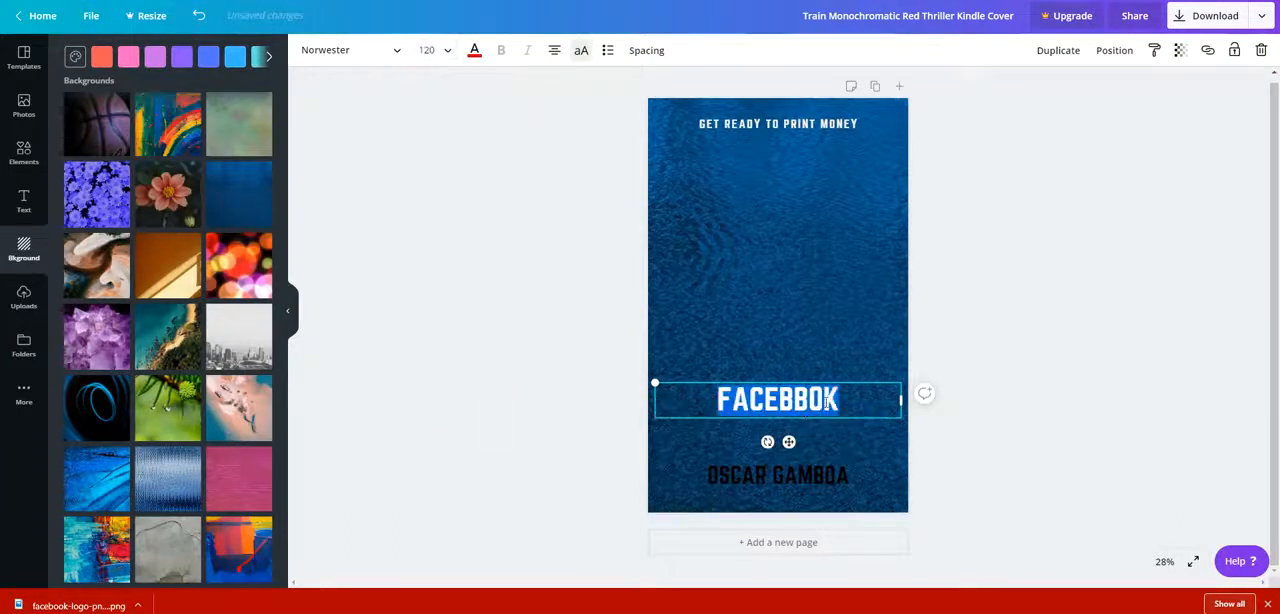
{"action": "left_click", "coordinate": [814, 403]}
{"action": "double_click", "coordinate": [809, 406]}
{"action": "left_click", "coordinate": [808, 408]}
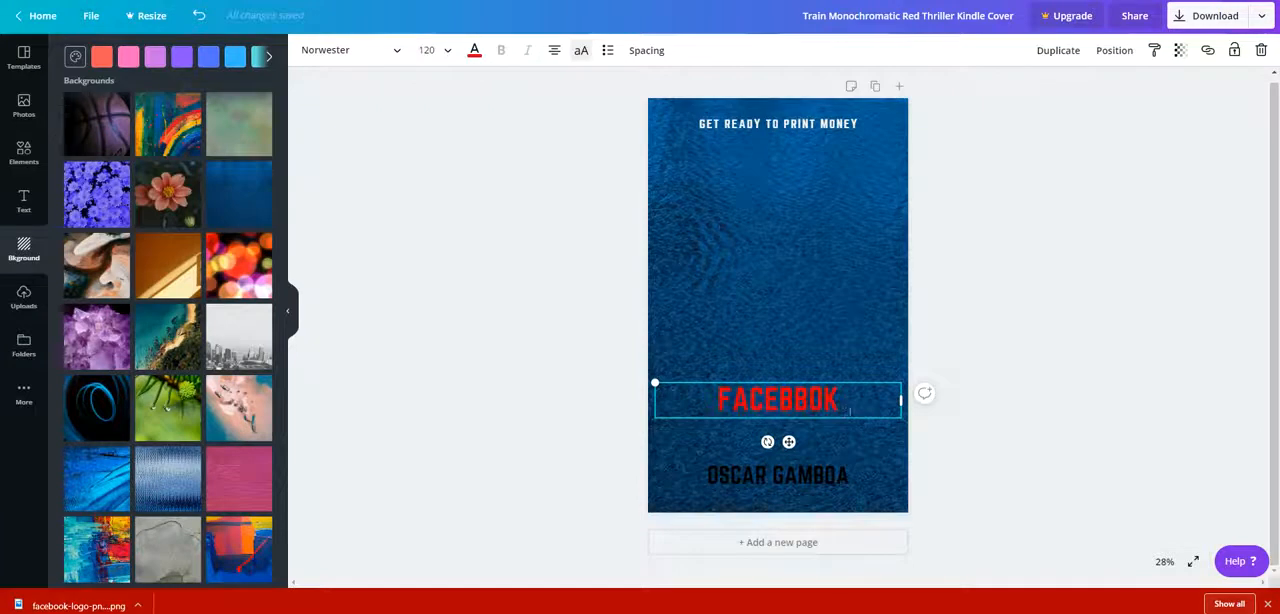
{"action": "key", "text": "BackSpace"}
{"action": "key", "text": "BackSpace"}
{"action": "key", "text": "BackSpace"}
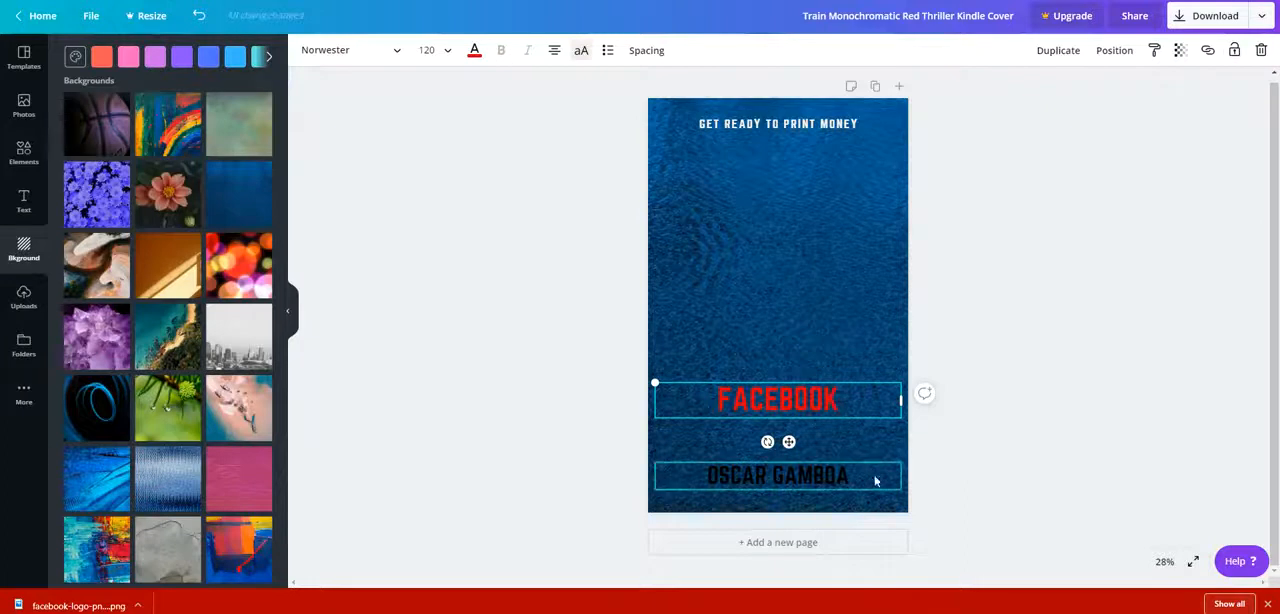
Recolour the "FACEBOOK" title on the cover to white.
{"action": "left_click_drag", "start_coordinate": [842, 400], "coordinate": [658, 403]}
{"action": "left_click", "coordinate": [474, 50]}
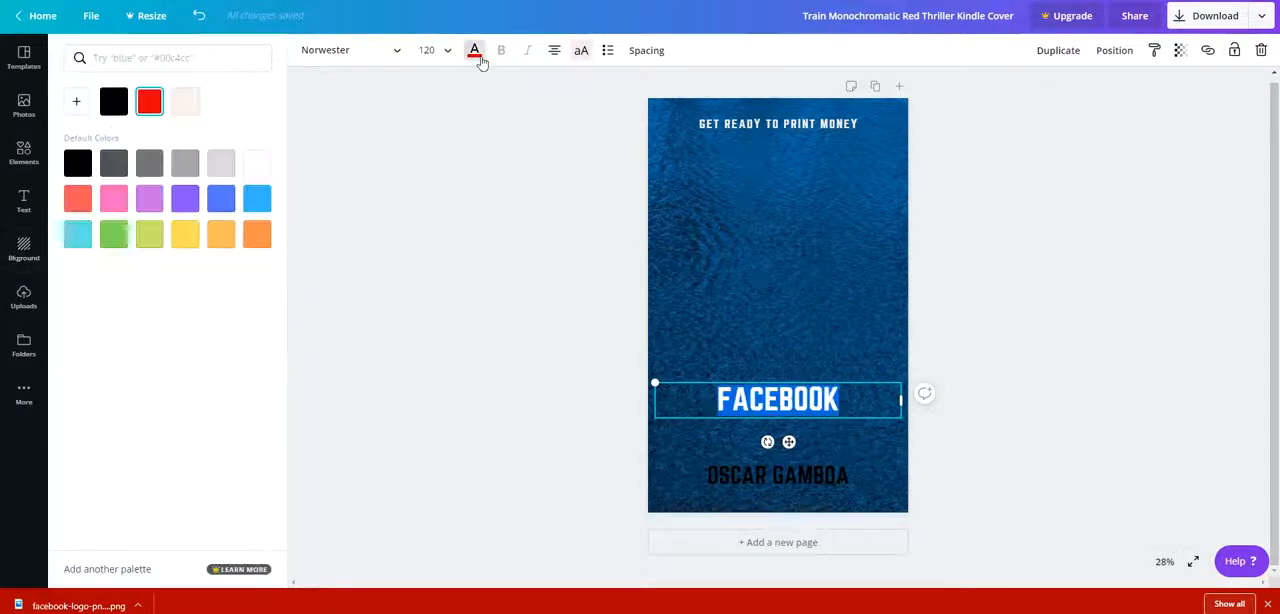
{"action": "left_click", "coordinate": [256, 163]}
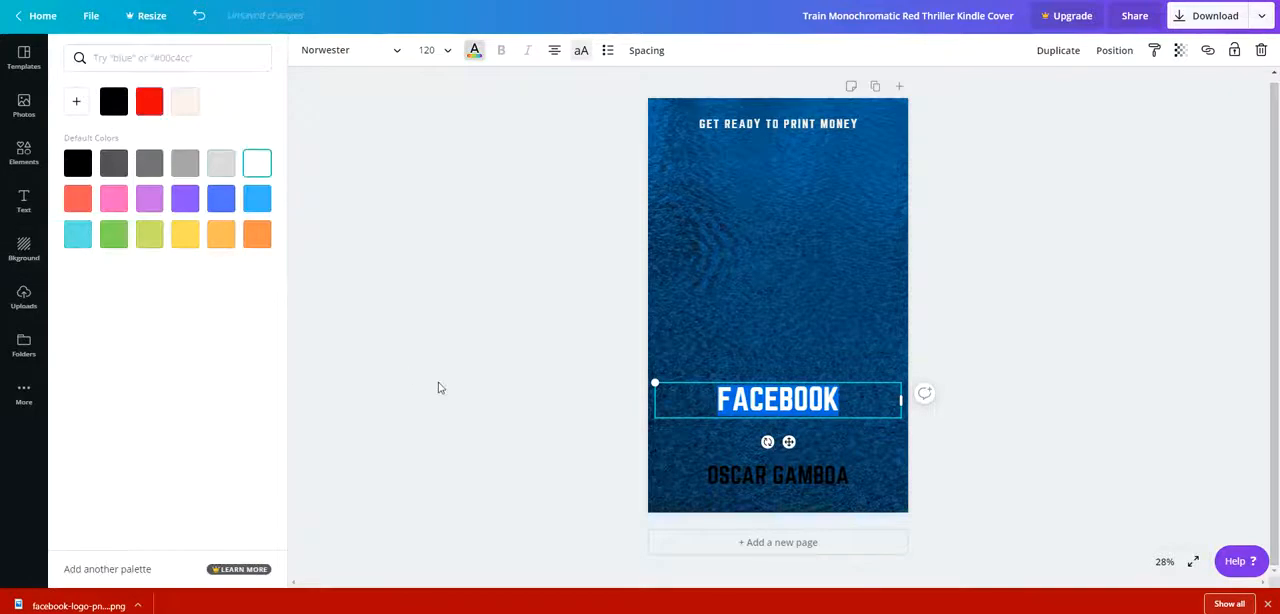
{"action": "left_click", "coordinate": [440, 388]}
Move the black author line up closer beneath the title and replace its text with "ADS METHOD".
{"action": "left_click_drag", "start_coordinate": [805, 492], "coordinate": [800, 451]}
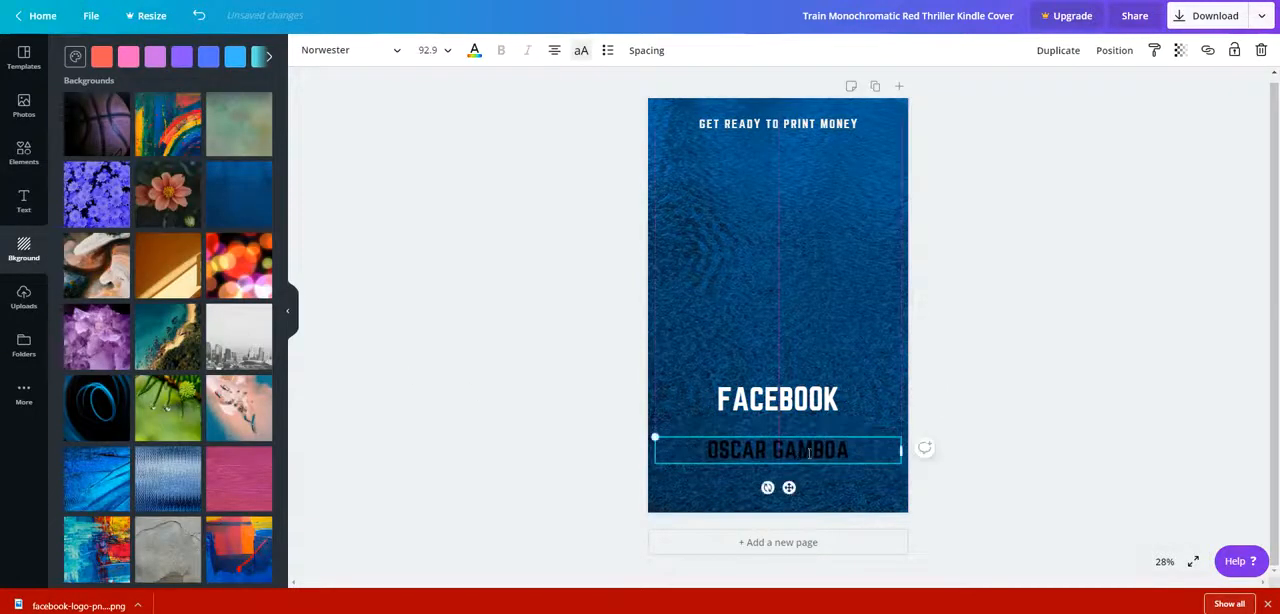
{"action": "key", "text": "BackSpace"}
{"action": "key", "text": "BackSpace"}
{"action": "key", "text": "BackSpace"}
{"action": "key", "text": "BackSpace"}
{"action": "key", "text": "BackSpace"}
{"action": "key", "text": "BackSpace"}
{"action": "key", "text": "BackSpace"}
{"action": "key", "text": "BackSpace"}
{"action": "key", "text": "BackSpace"}
{"action": "key", "text": "BackSpace"}
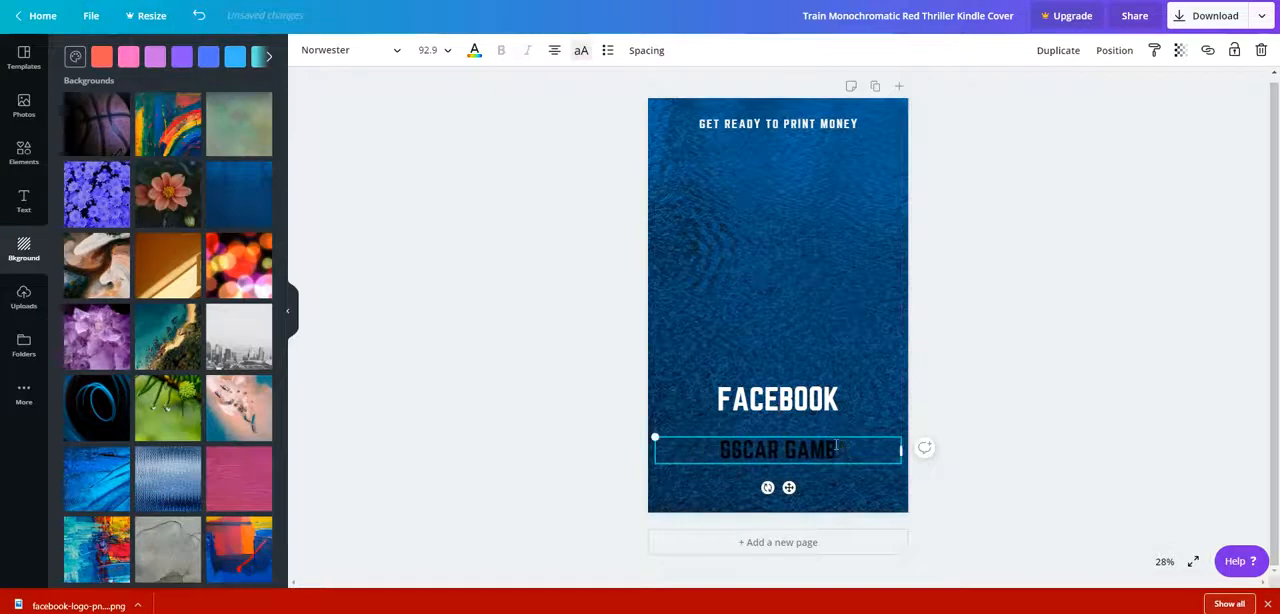
{"action": "key", "text": "BackSpace"}
{"action": "key", "text": "BackSpace"}
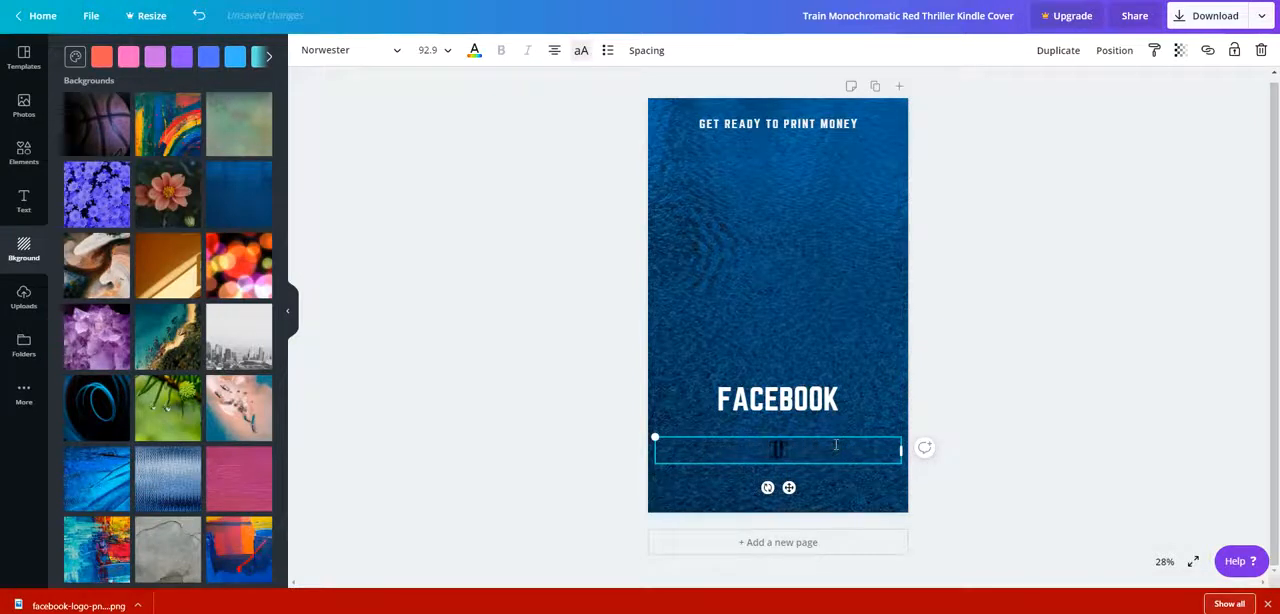
{"action": "type", "text": "ADS METHOD"}
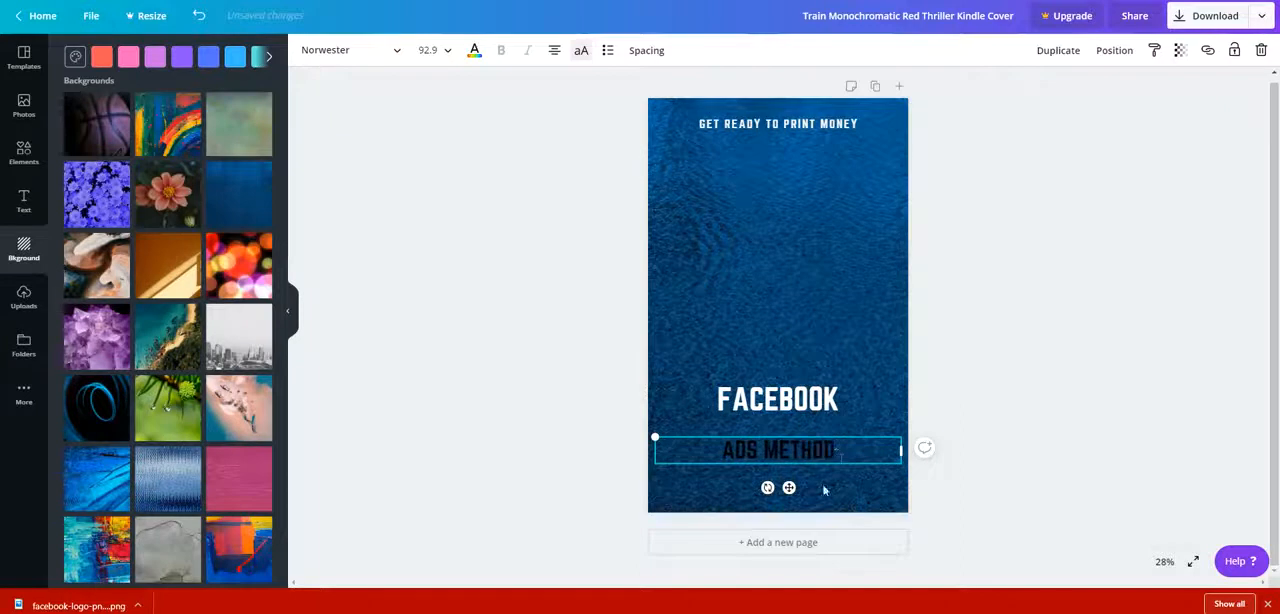
Colour "ADS METHOD" white and move the "FACEBOOK" title down so it sits directly above it.
{"action": "left_click_drag", "start_coordinate": [841, 455], "coordinate": [722, 451]}
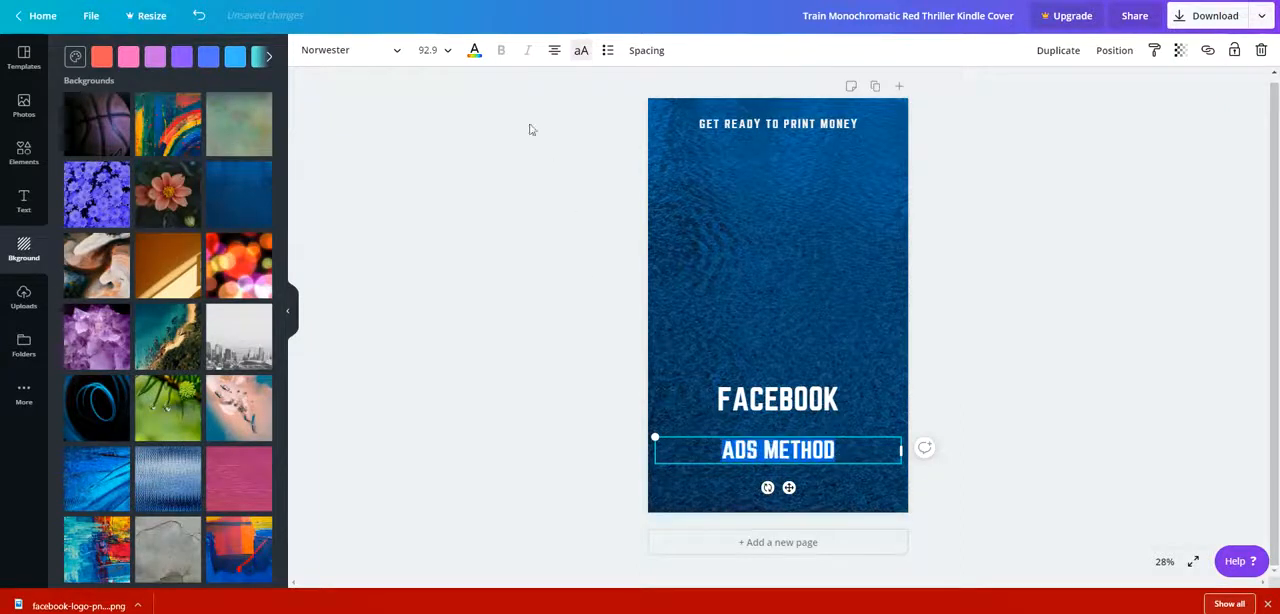
{"action": "left_click", "coordinate": [472, 50]}
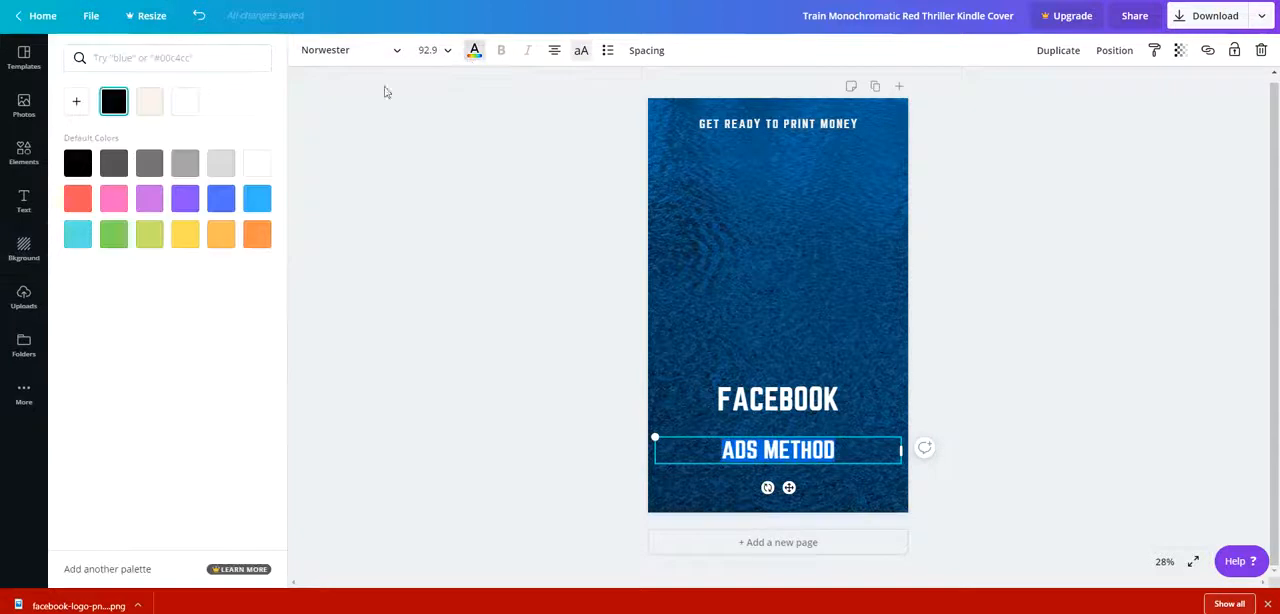
{"action": "left_click", "coordinate": [195, 104]}
{"action": "left_click_drag", "start_coordinate": [816, 404], "coordinate": [816, 422]}
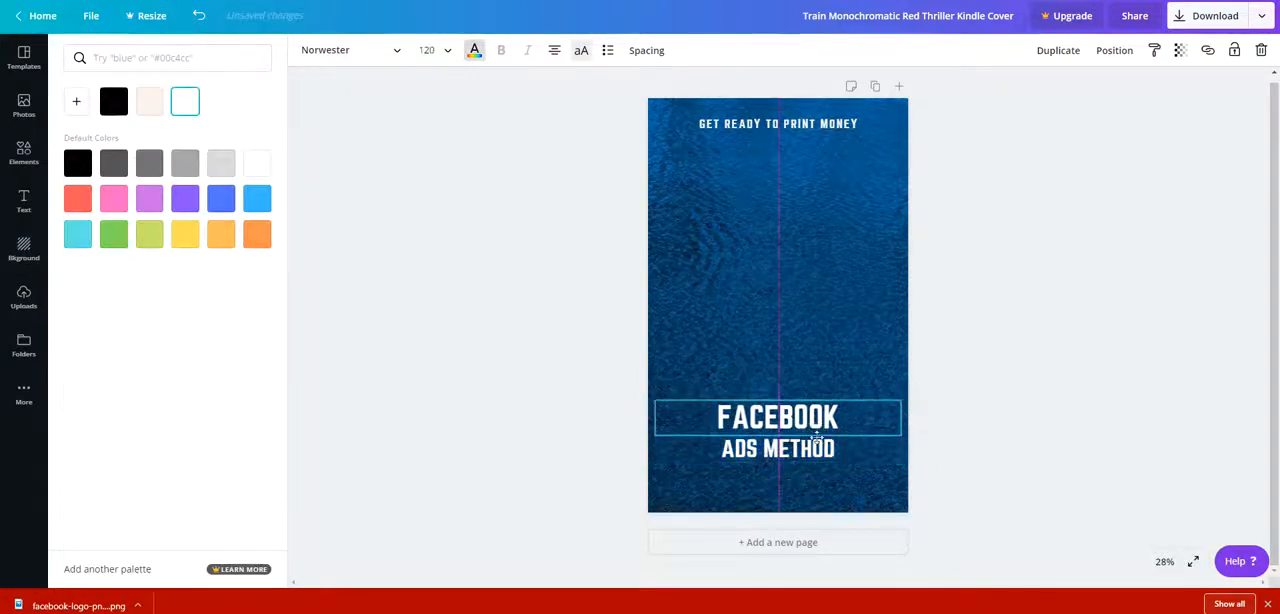
{"action": "left_click", "coordinate": [848, 478]}
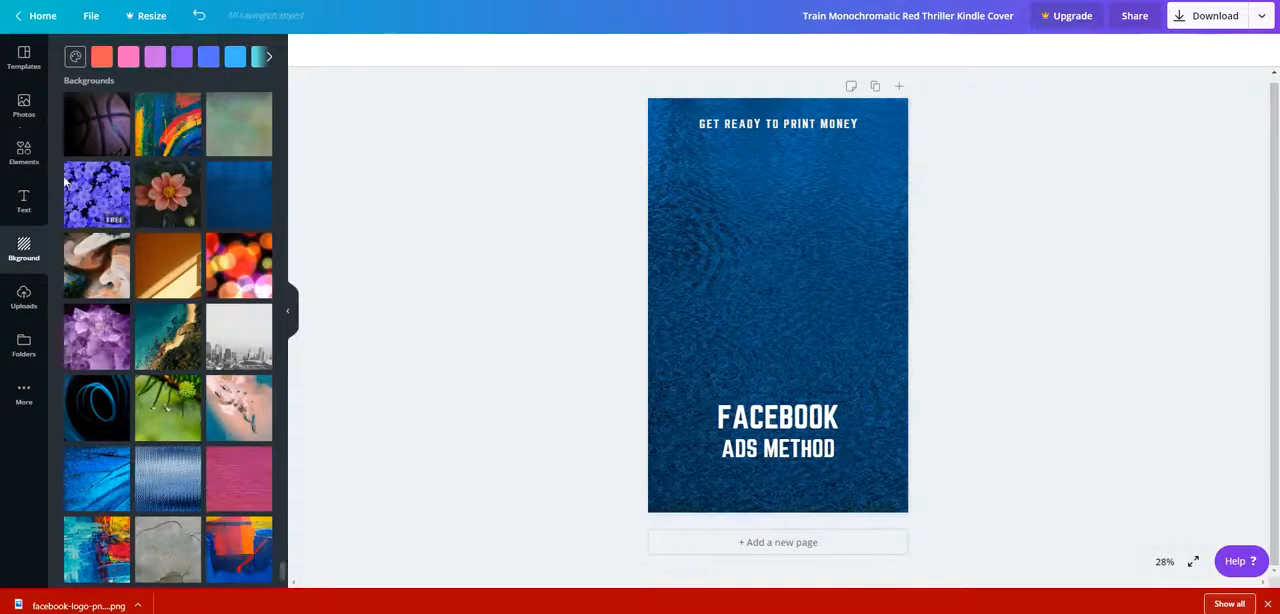
Add the uploaded photo of dollar bills to the cover and place it just below the tagline.
{"action": "left_click", "coordinate": [30, 300]}
{"action": "scroll", "coordinate": [198, 285], "scroll_direction": "down", "scroll_amount": 1}
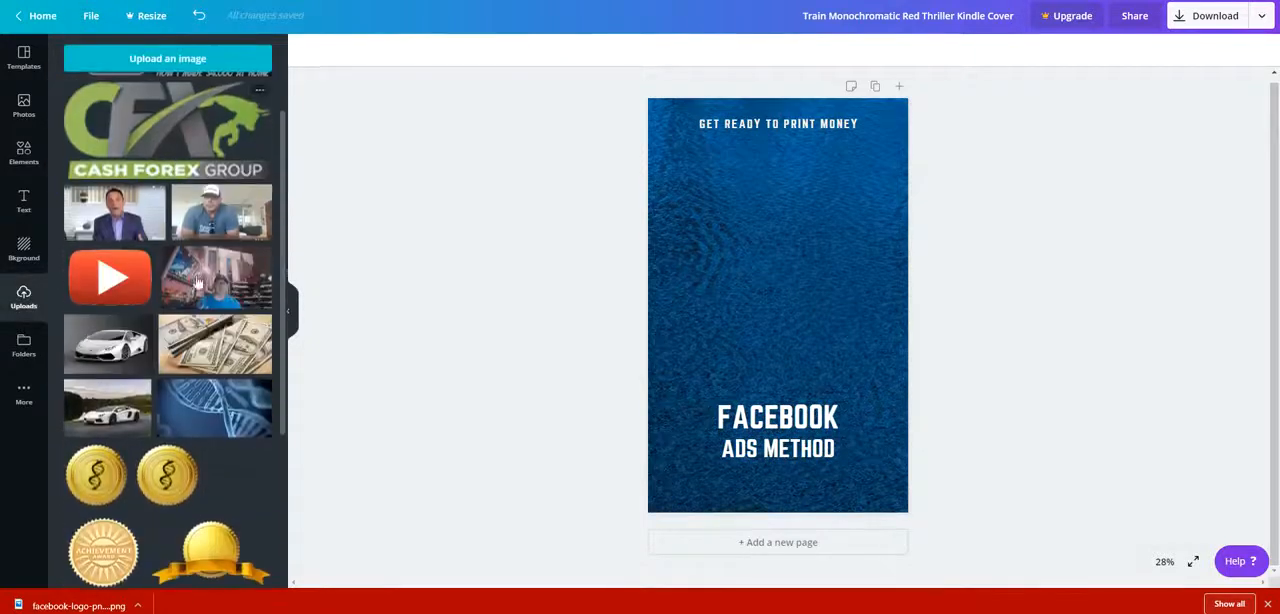
{"action": "left_click", "coordinate": [214, 343]}
{"action": "left_click_drag", "start_coordinate": [740, 350], "coordinate": [744, 217]}
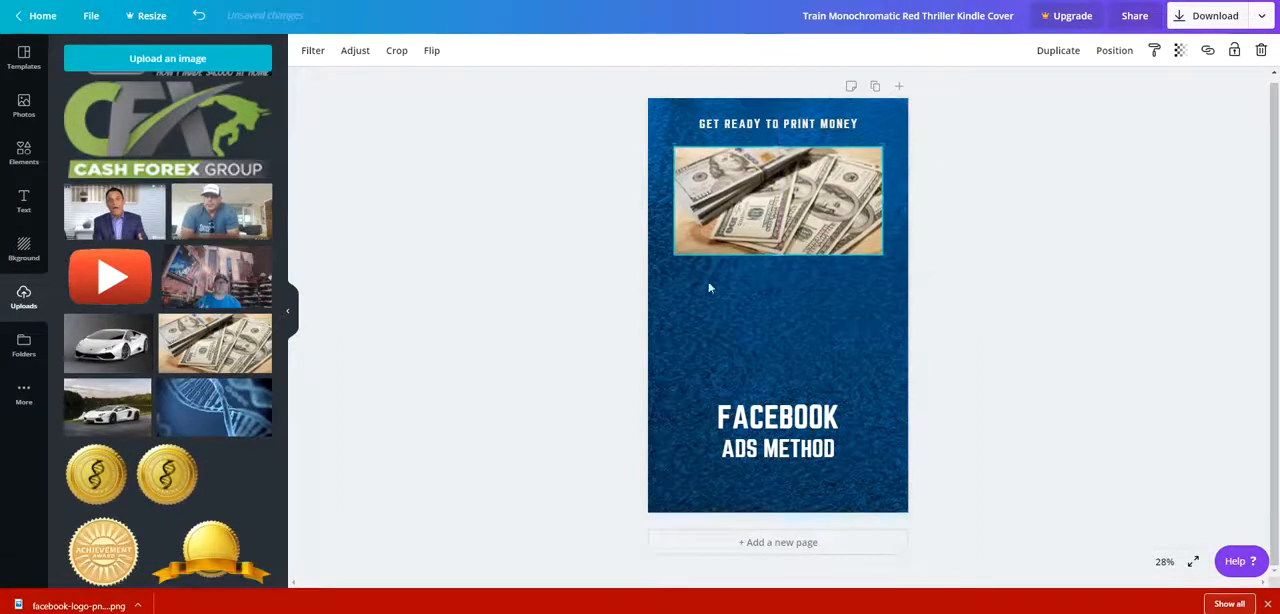
Add the uploaded Facebook thumbs-up logo, shrink it and place it between the money photo and the title.
{"action": "scroll", "coordinate": [135, 157], "scroll_direction": "up", "scroll_amount": 1}
{"action": "left_click", "coordinate": [128, 118]}
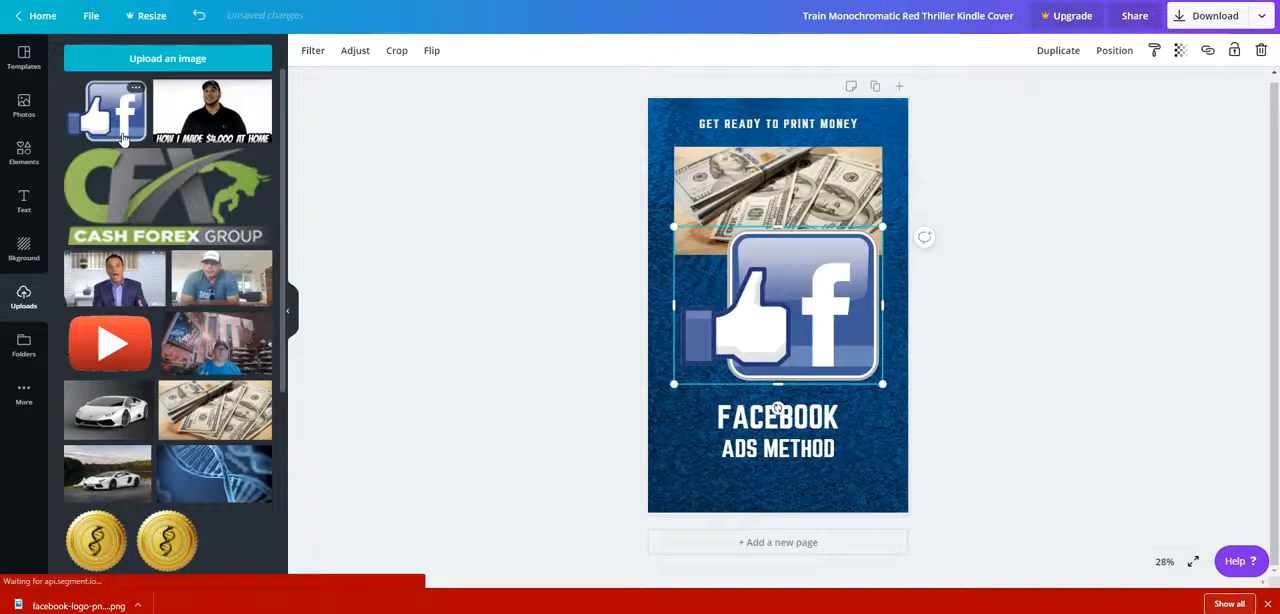
{"action": "left_click_drag", "start_coordinate": [689, 257], "coordinate": [737, 289]}
{"action": "left_click_drag", "start_coordinate": [832, 341], "coordinate": [796, 332]}
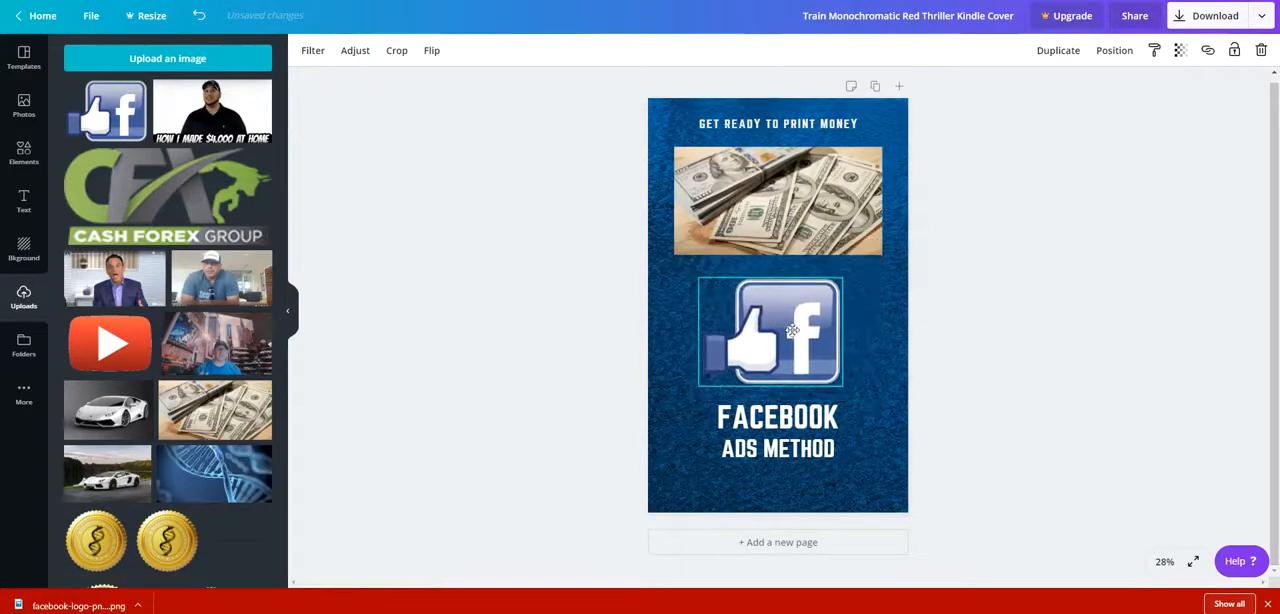
{"action": "left_click", "coordinate": [854, 337]}
Add "EBOOK" as a second line beneath "ADS METHOD" in the same text box.
{"action": "left_click", "coordinate": [757, 124]}
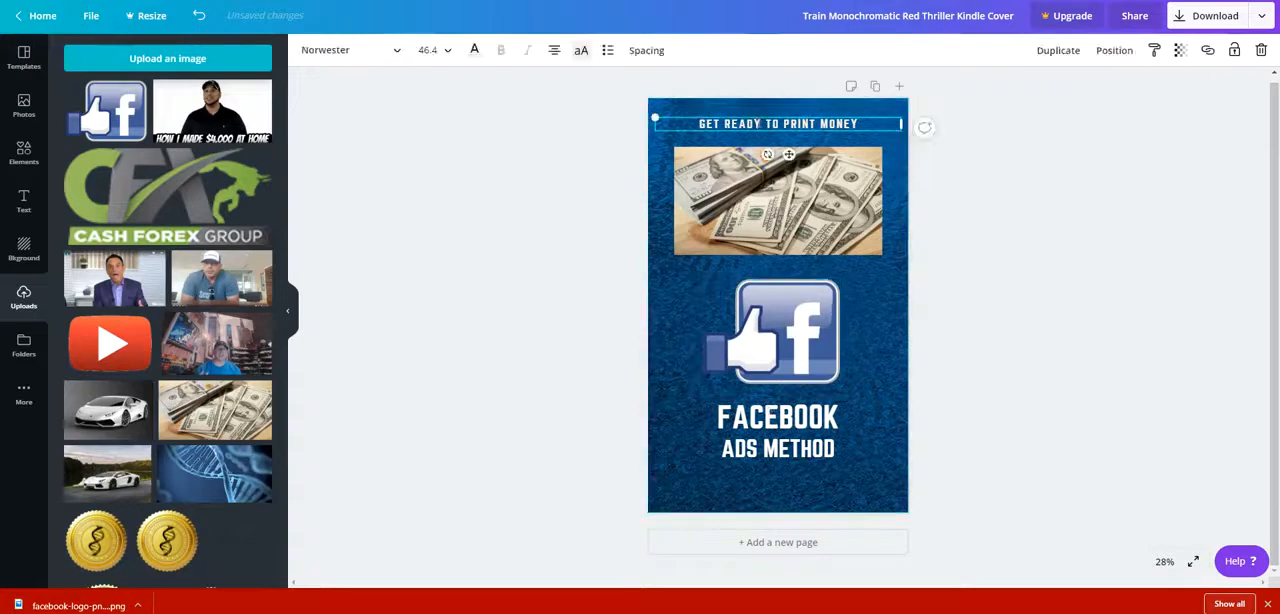
{"action": "left_click", "coordinate": [800, 418]}
{"action": "left_click", "coordinate": [806, 447]}
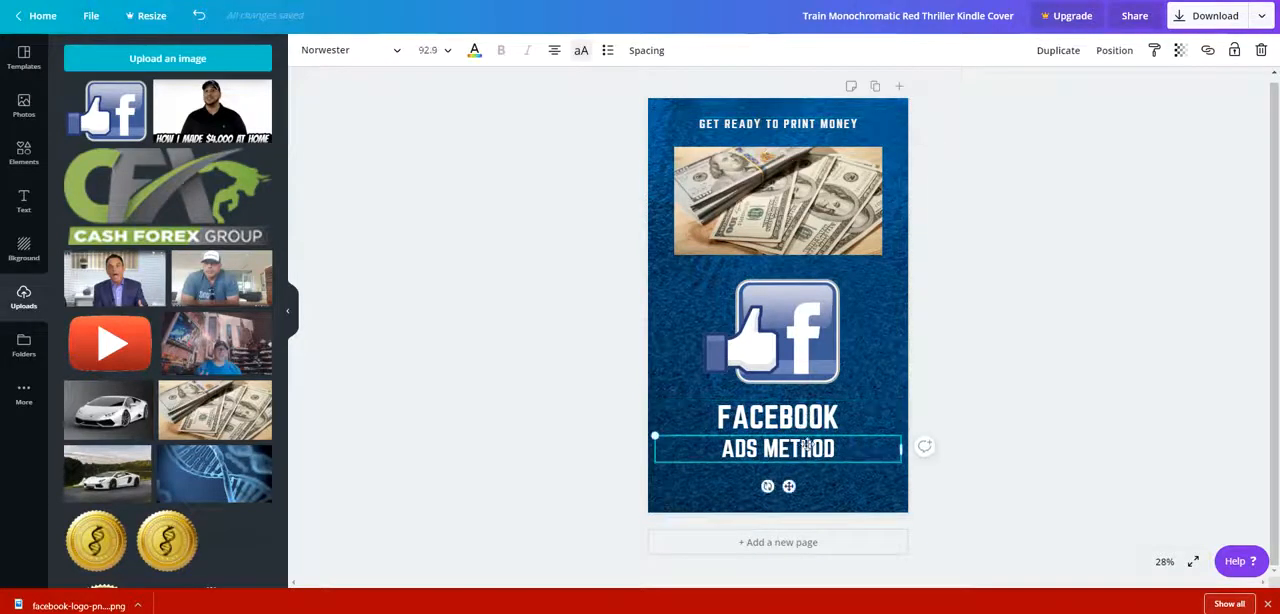
{"action": "left_click", "coordinate": [839, 454]}
{"action": "key", "text": "Return"}
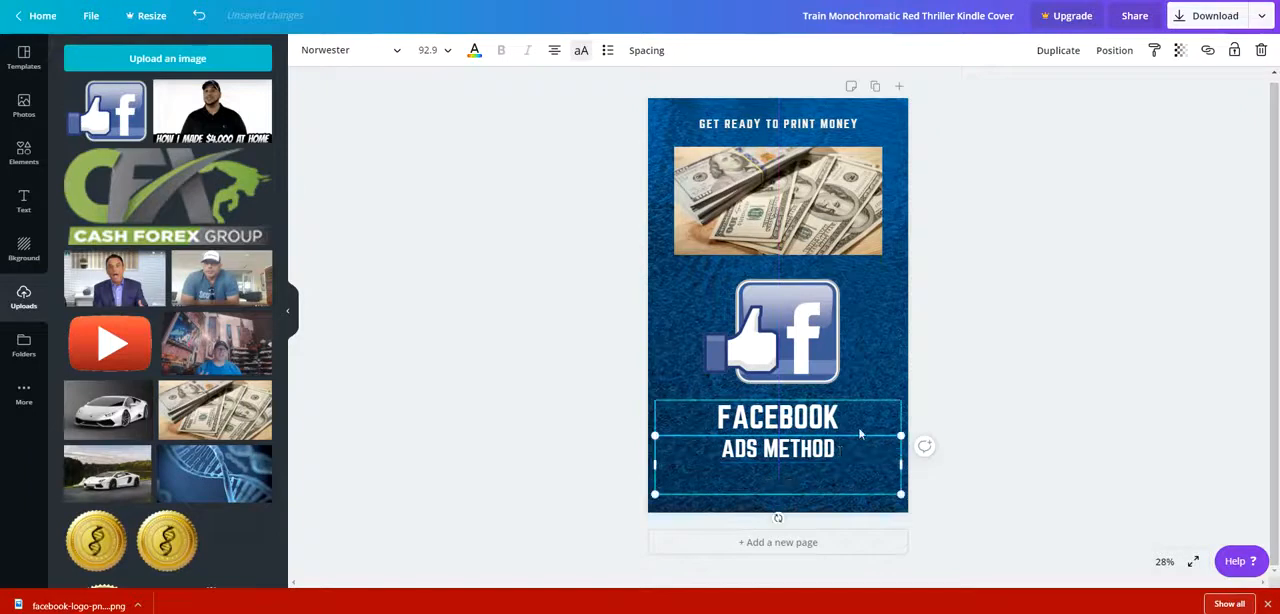
{"action": "type", "text": "EBOOKD"}
{"action": "key", "text": "BackSpace"}
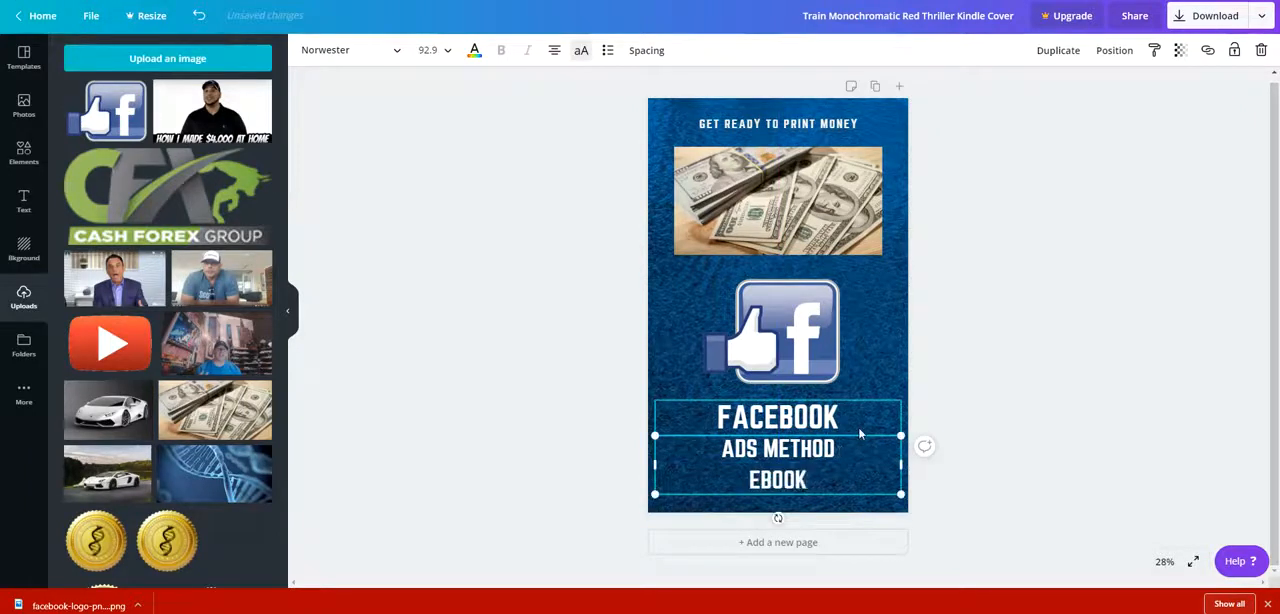
{"action": "left_click", "coordinate": [1056, 436]}
{"action": "left_click", "coordinate": [821, 474]}
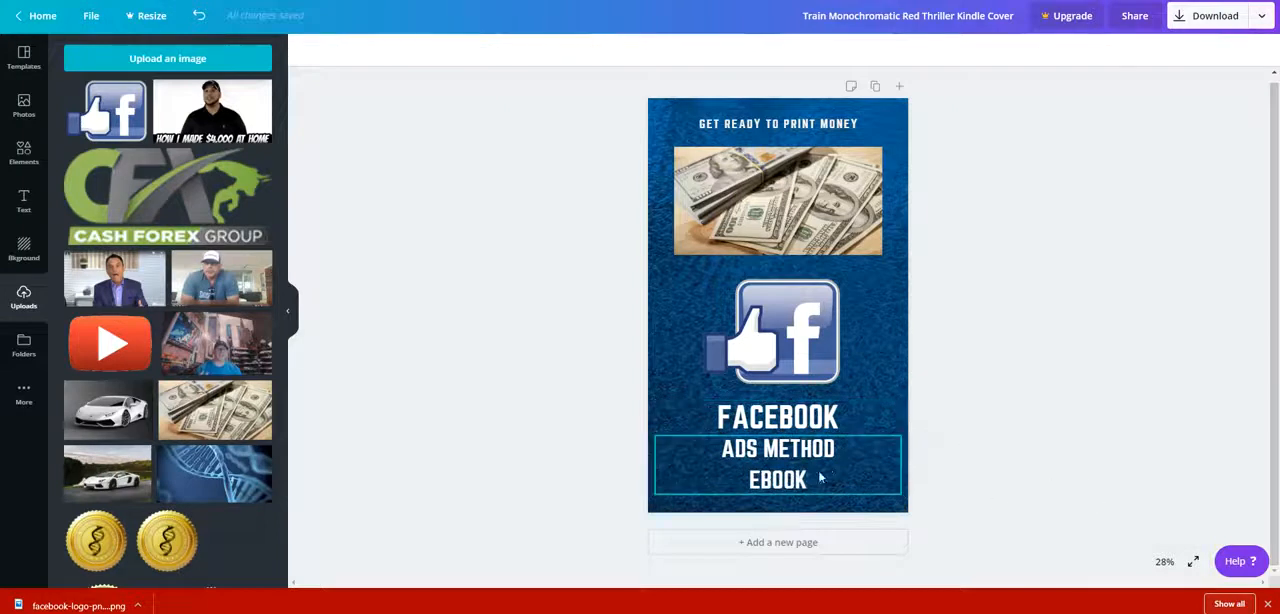
{"action": "left_click_drag", "start_coordinate": [821, 473], "coordinate": [821, 473]}
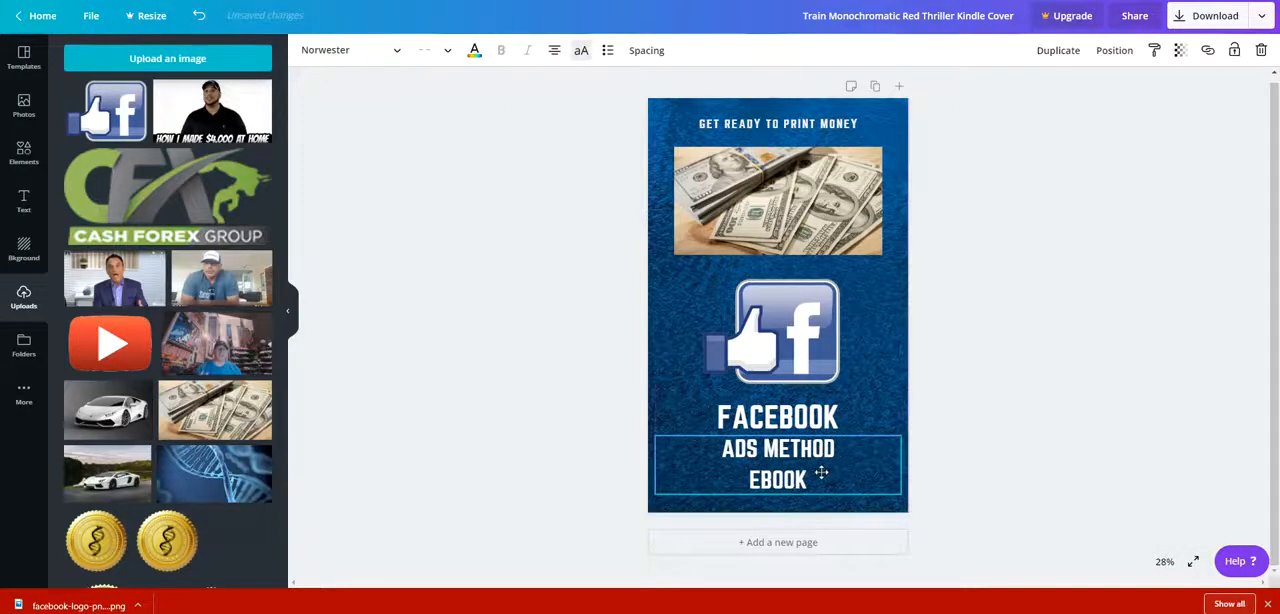
{"action": "left_click", "coordinate": [798, 429]}
{"action": "left_click", "coordinate": [837, 485]}
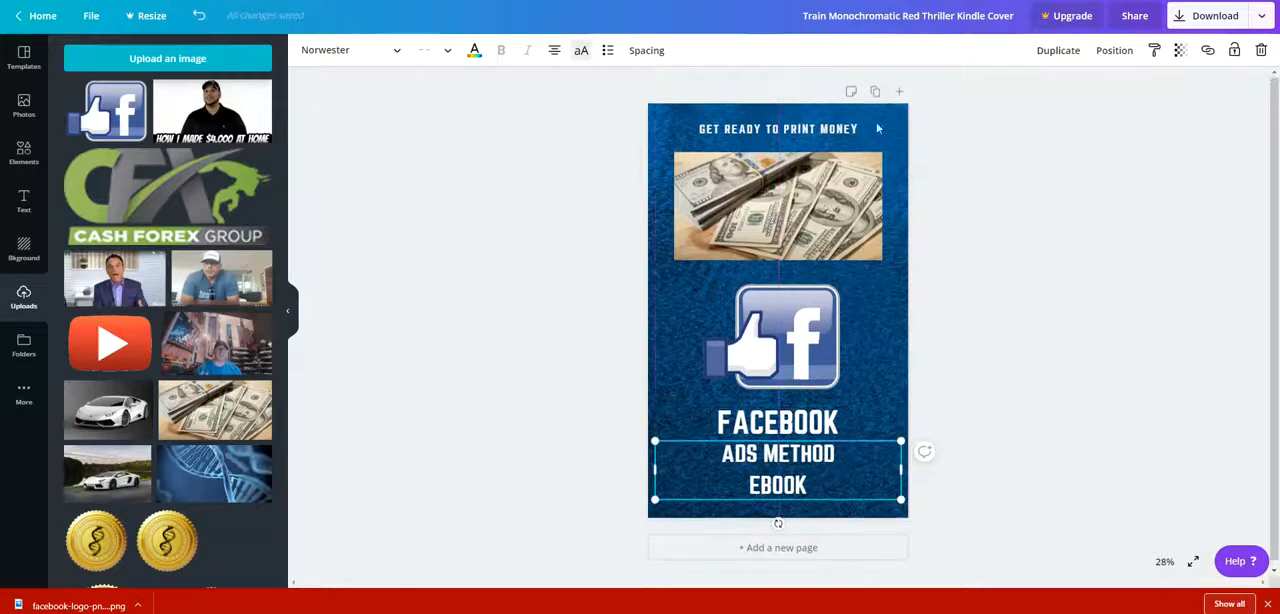
{"action": "left_click", "coordinate": [1088, 174]}
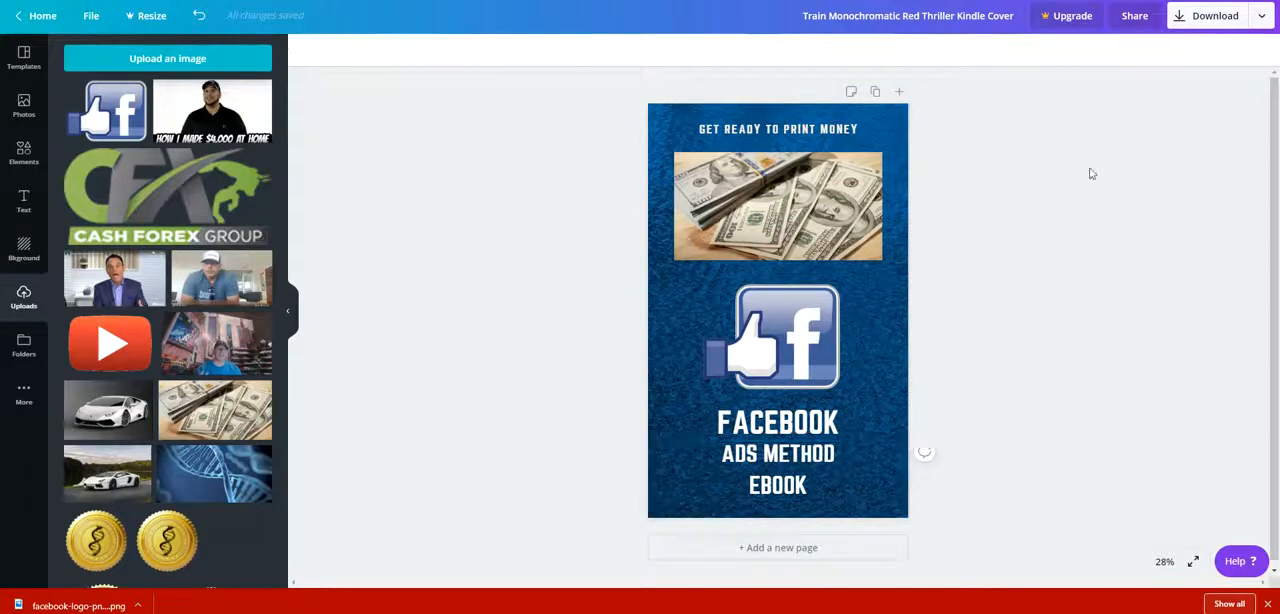
Download the finished ebook cover as a PNG file.
{"action": "left_click", "coordinate": [93, 17]}
{"action": "left_click", "coordinate": [408, 250]}
{"action": "left_click", "coordinate": [1182, 24]}
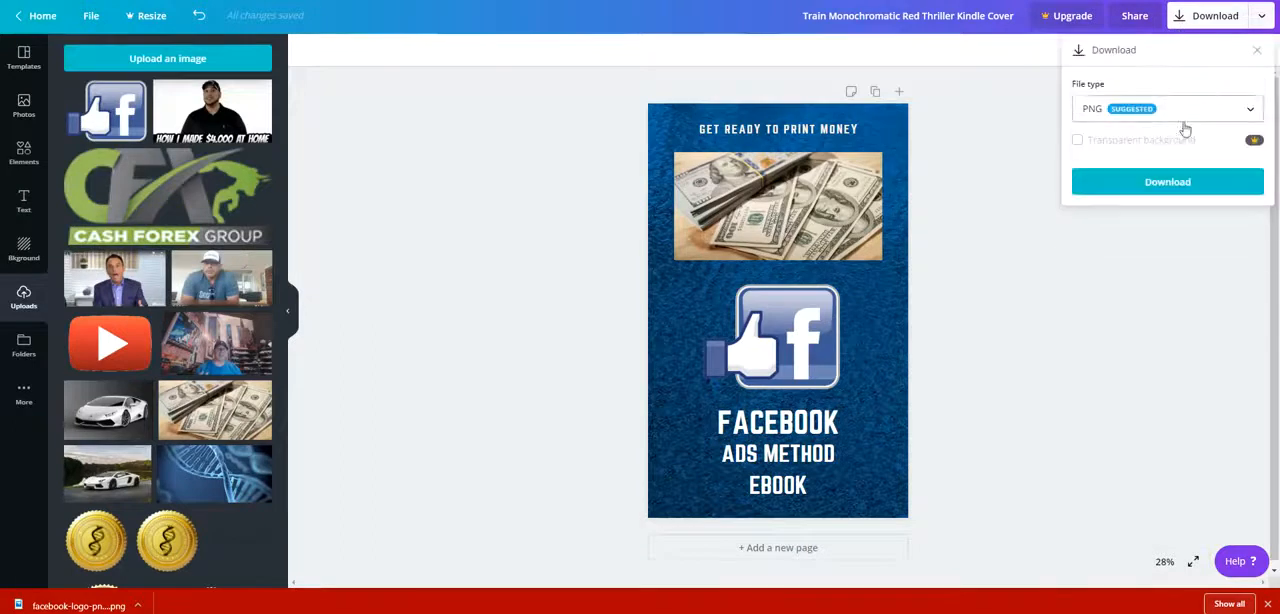
{"action": "left_click", "coordinate": [1150, 189]}
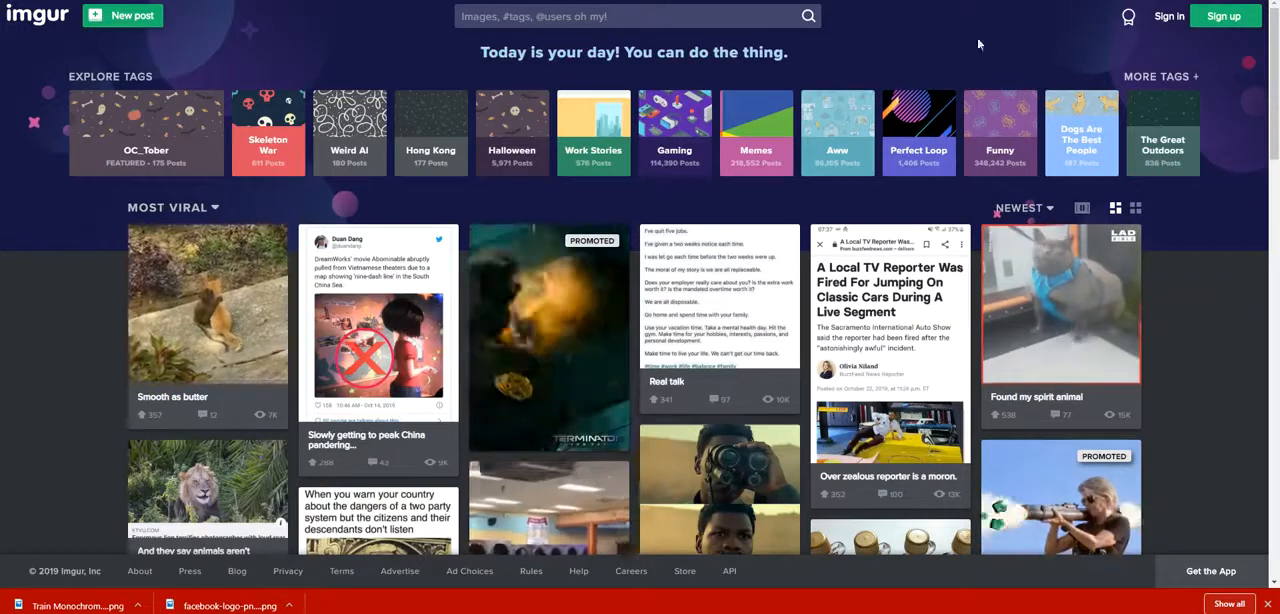
Create a new Imgur post by uploading the downloaded ebook cover PNG.
{"action": "left_click", "coordinate": [121, 27]}
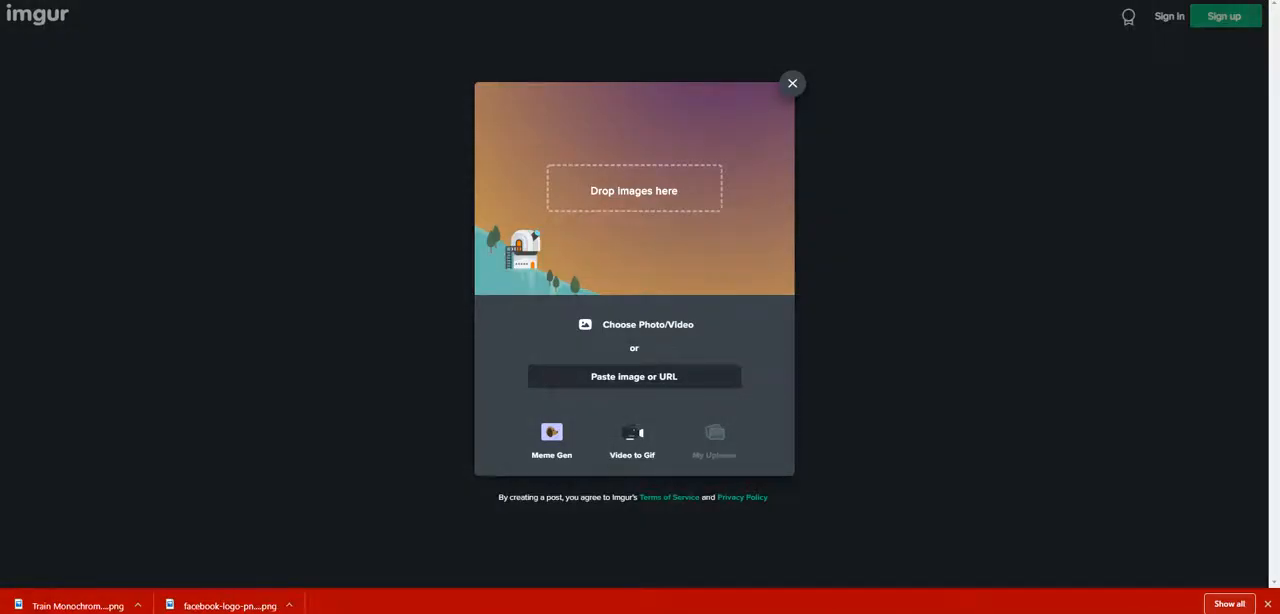
{"action": "left_click_drag", "start_coordinate": [1120, 160], "coordinate": [673, 213]}
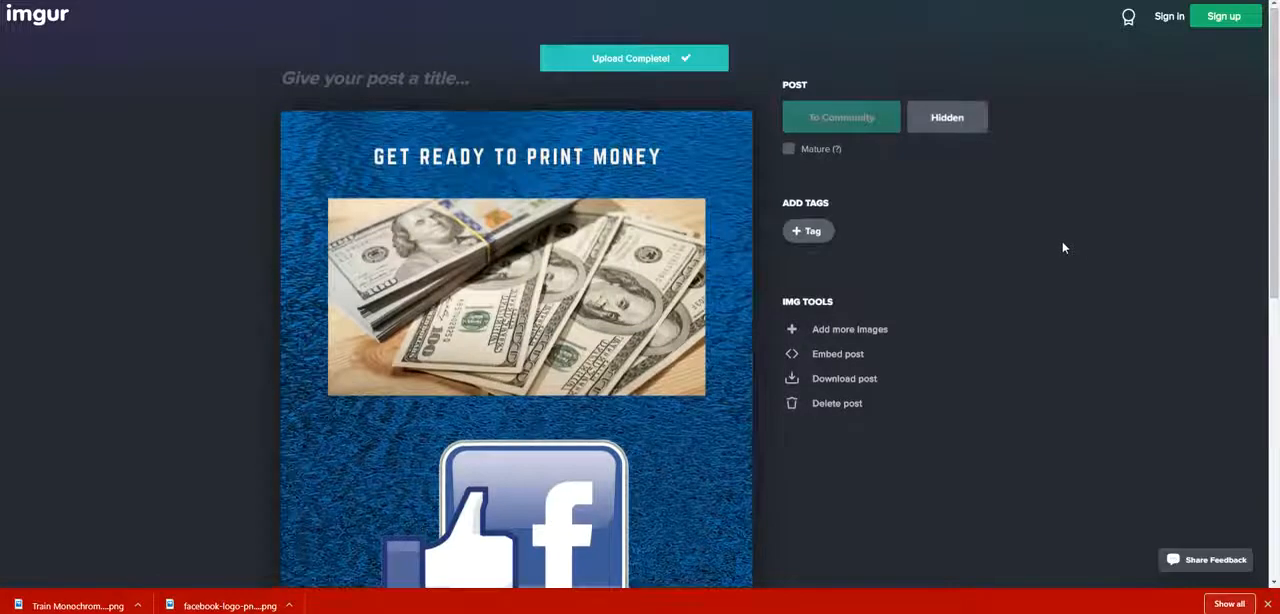
{"action": "scroll", "coordinate": [1066, 246], "scroll_direction": "down", "scroll_amount": 7}
{"action": "scroll", "coordinate": [1065, 246], "scroll_direction": "up", "scroll_amount": 5}
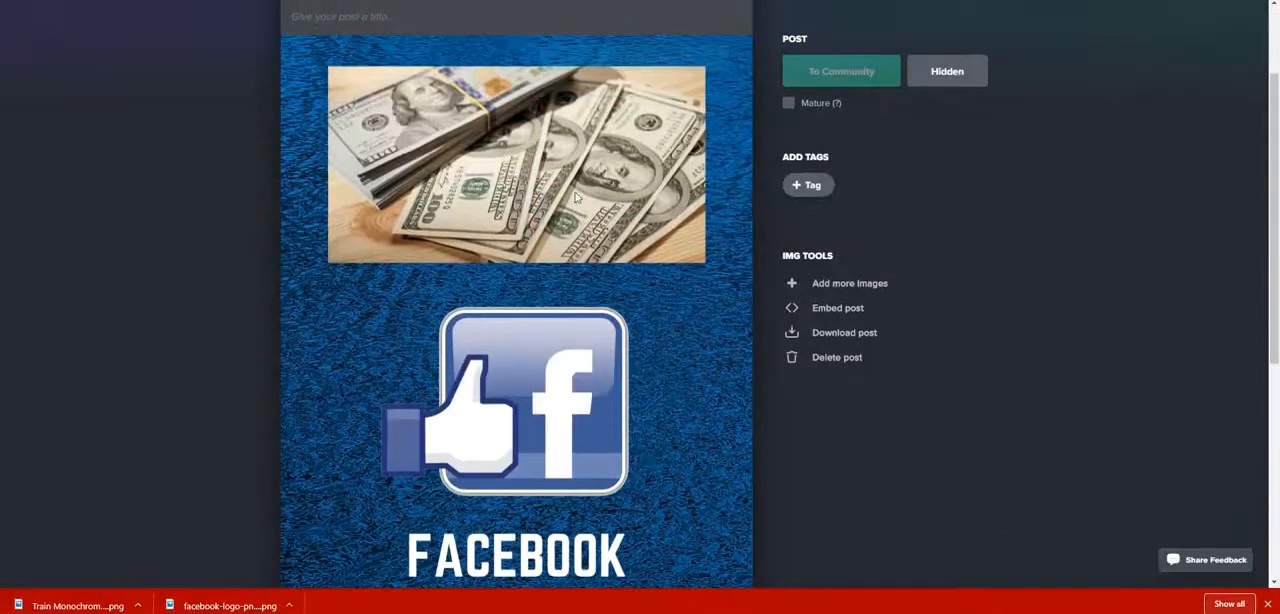
Copy the uploaded cover's image address from Imgur and return to the landing page builder.
{"action": "right_click", "coordinate": [494, 290]}
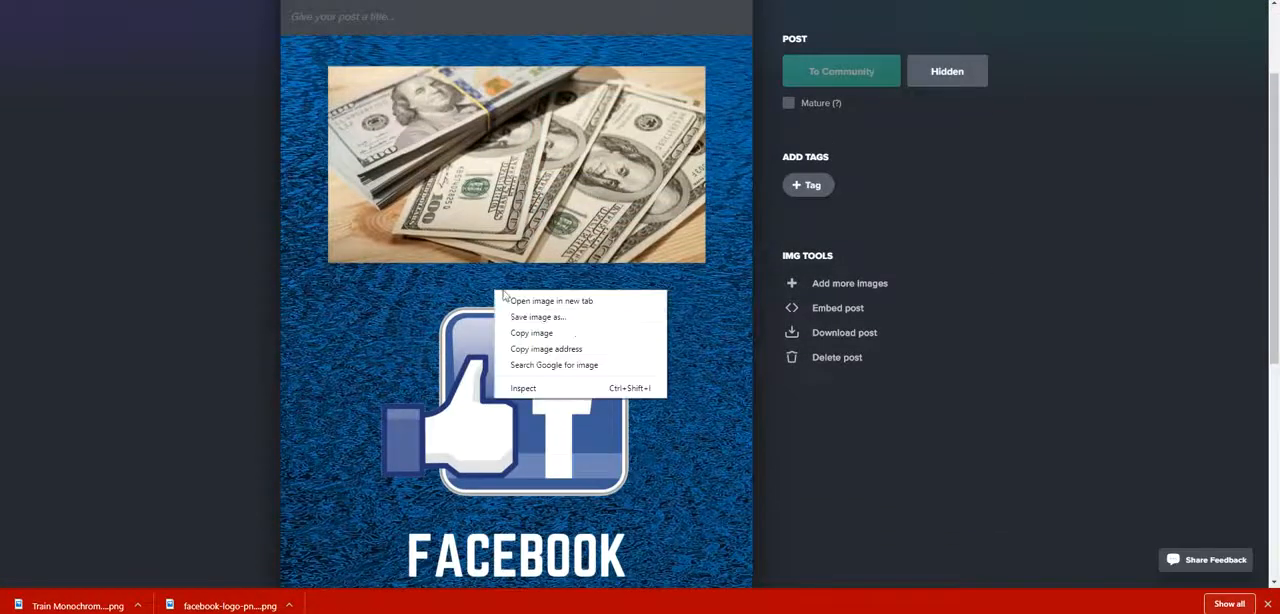
{"action": "left_click", "coordinate": [572, 349]}
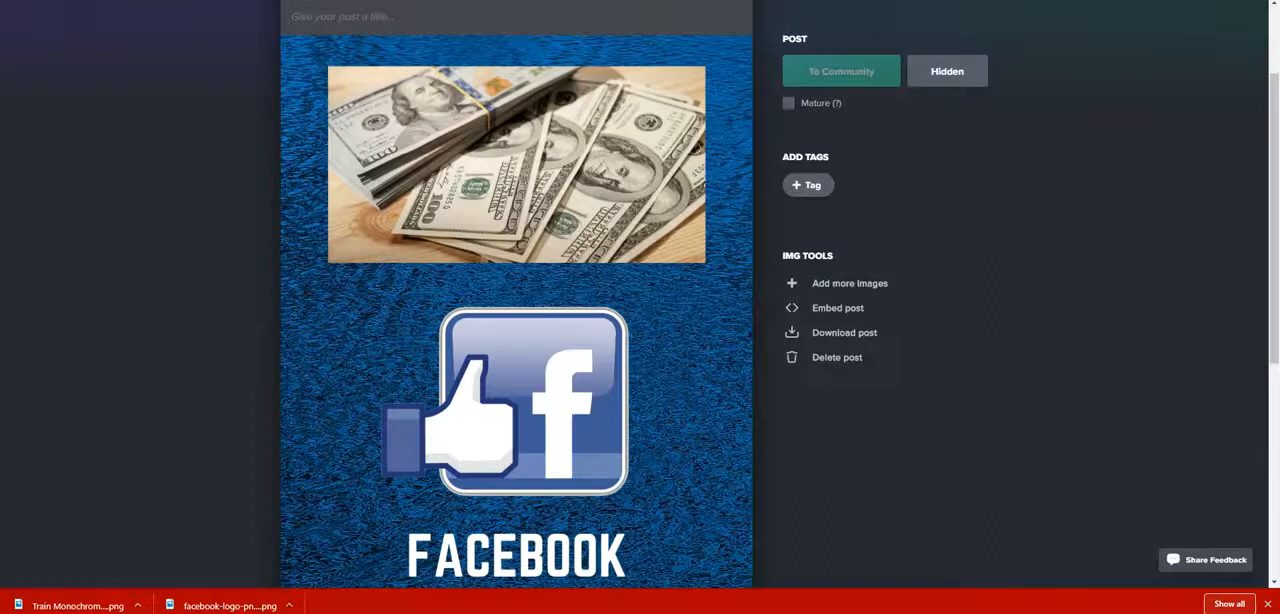
{"action": "left_click", "coordinate": [722, 2]}
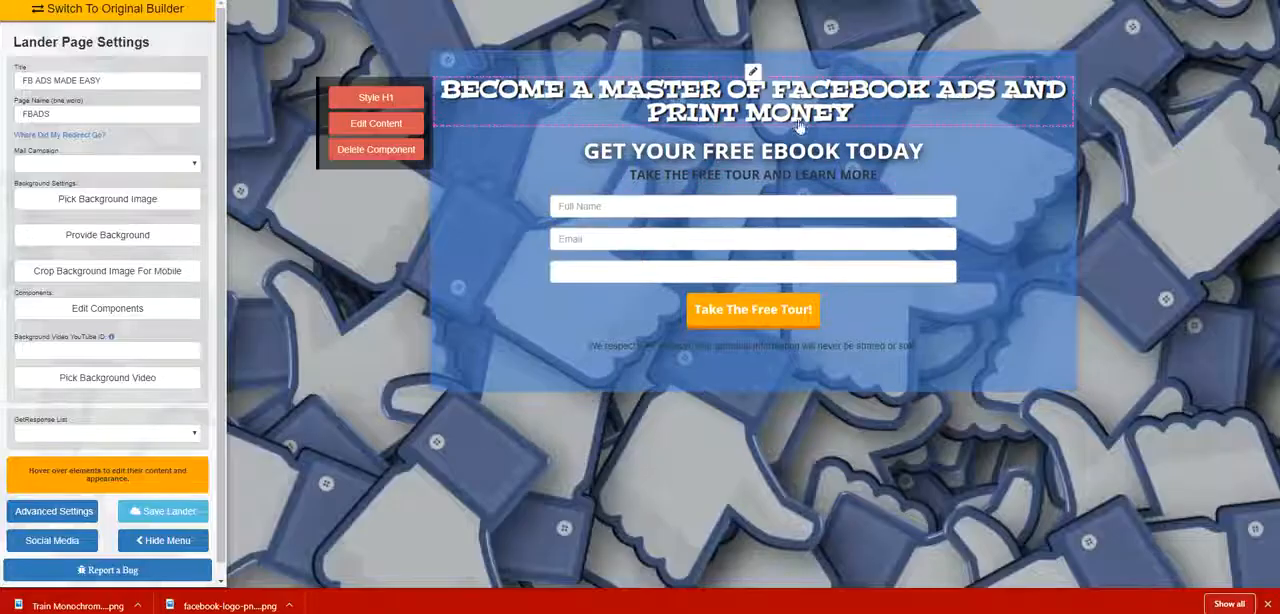
Insert an image component into the landing page directly below the "GET YOUR FREE EBOOK TODAY" heading.
{"action": "left_click", "coordinate": [154, 306]}
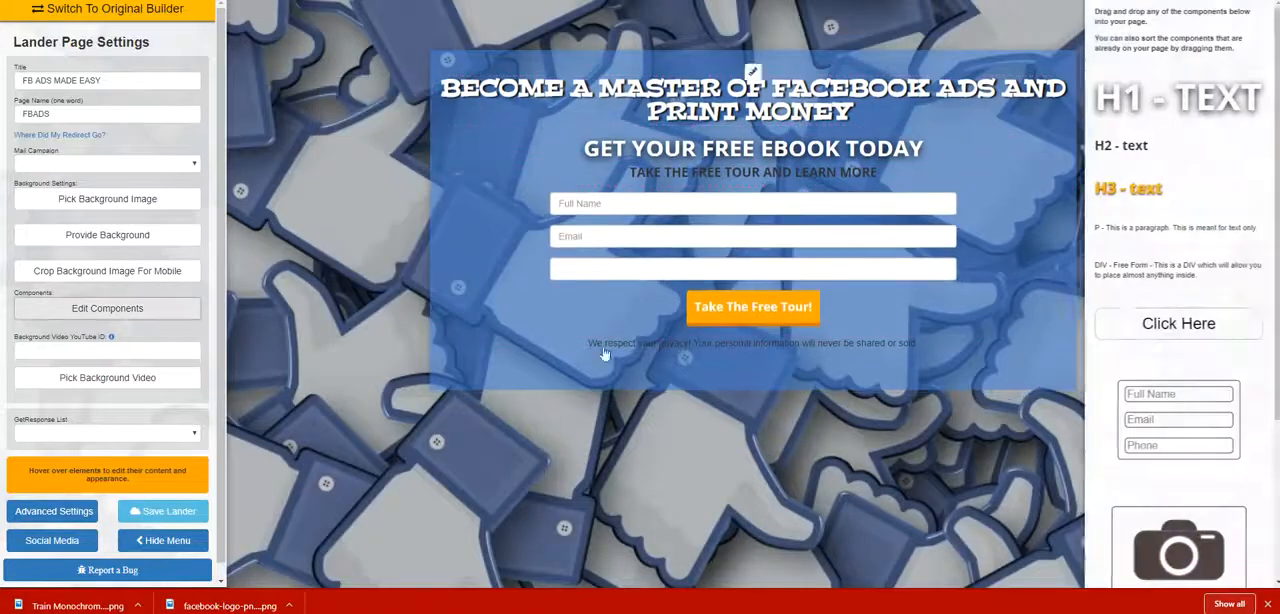
{"action": "scroll", "coordinate": [1181, 287], "scroll_direction": "down", "scroll_amount": 3}
{"action": "left_click_drag", "start_coordinate": [1174, 416], "coordinate": [808, 170]}
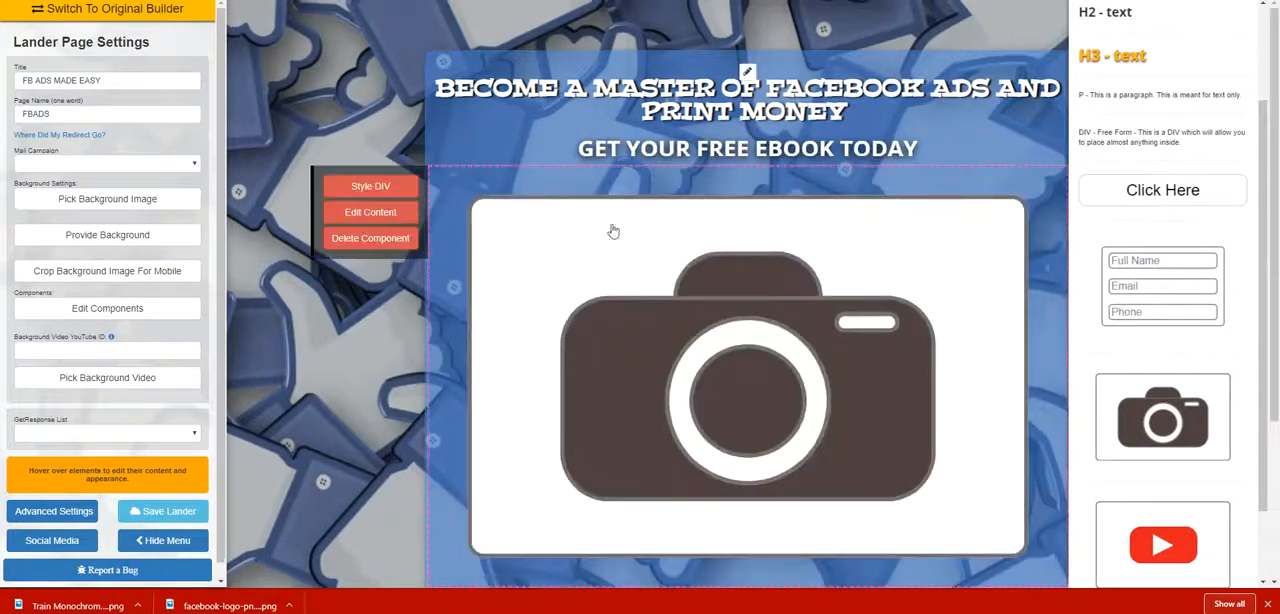
Set the image component's source to the copied Imgur cover URL, size it to 25%, and save it.
{"action": "left_click", "coordinate": [380, 214]}
{"action": "right_click", "coordinate": [531, 92]}
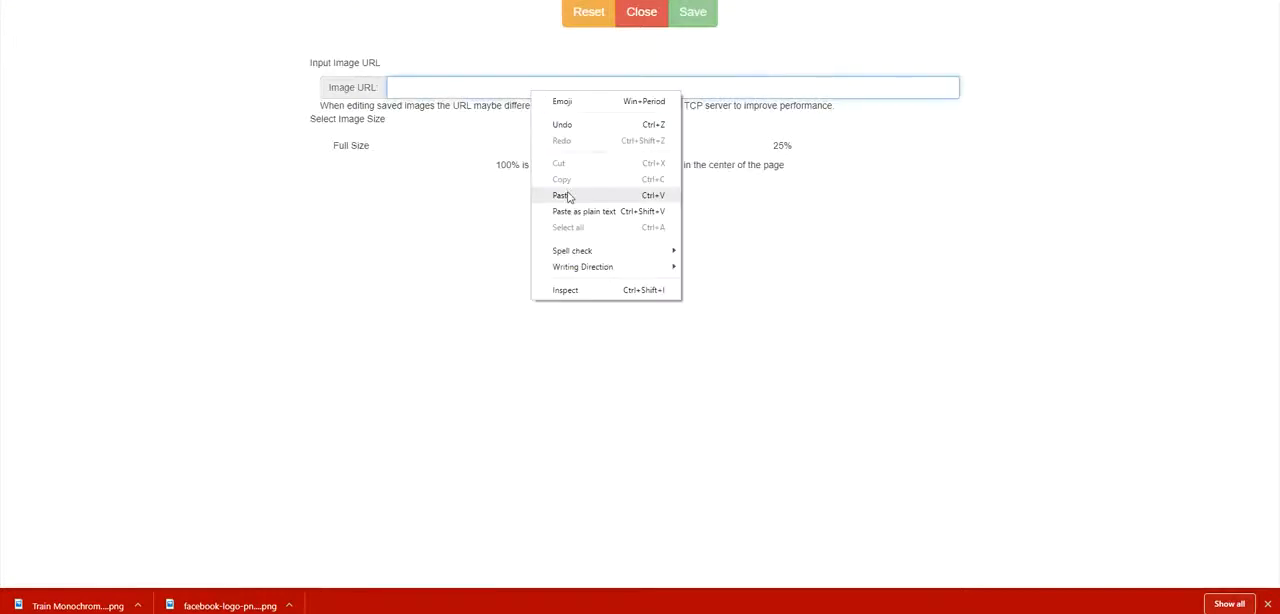
{"action": "left_click", "coordinate": [566, 195]}
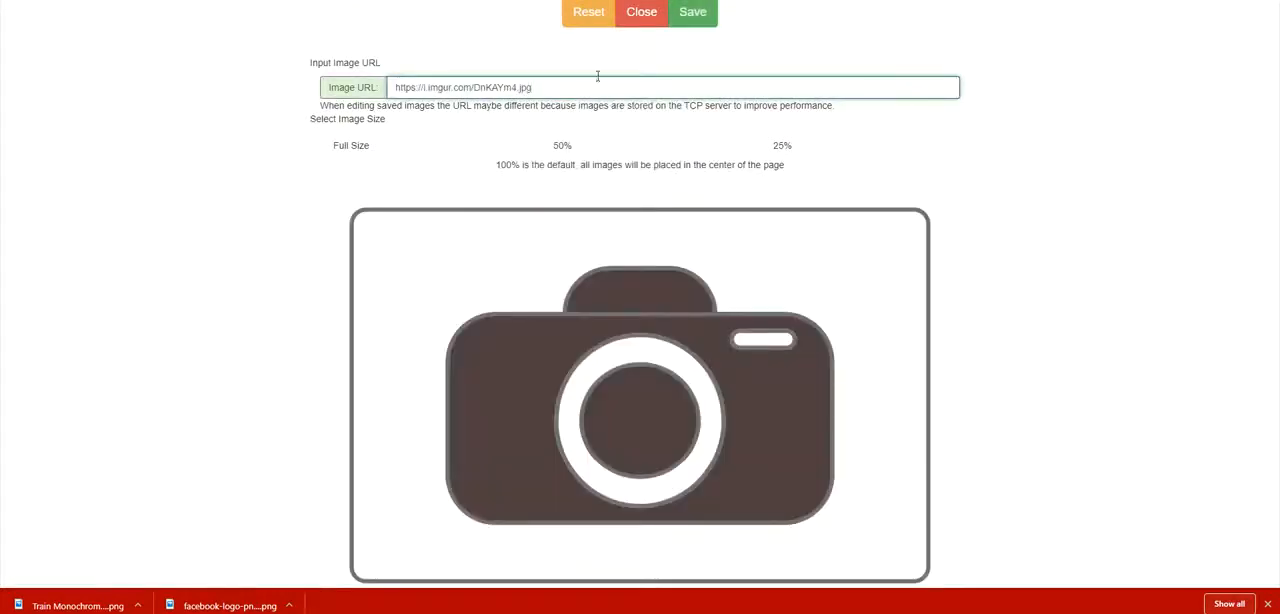
{"action": "left_click", "coordinate": [786, 151]}
{"action": "left_click", "coordinate": [695, 22]}
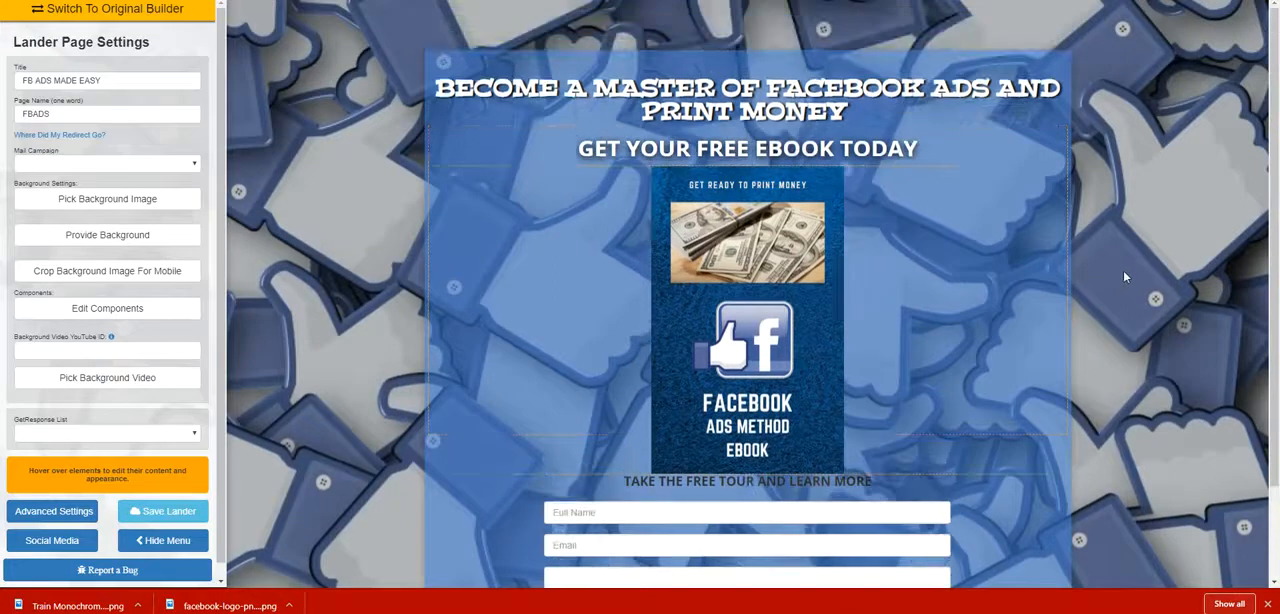
Replace the heading above the form with "THIS BOOK IS 100% FREE NO GOTCHAS GET INSTANT DELIVERY ONCE YOU FILL OUT THE FORM".
{"action": "scroll", "coordinate": [1126, 270], "scroll_direction": "down", "scroll_amount": 1}
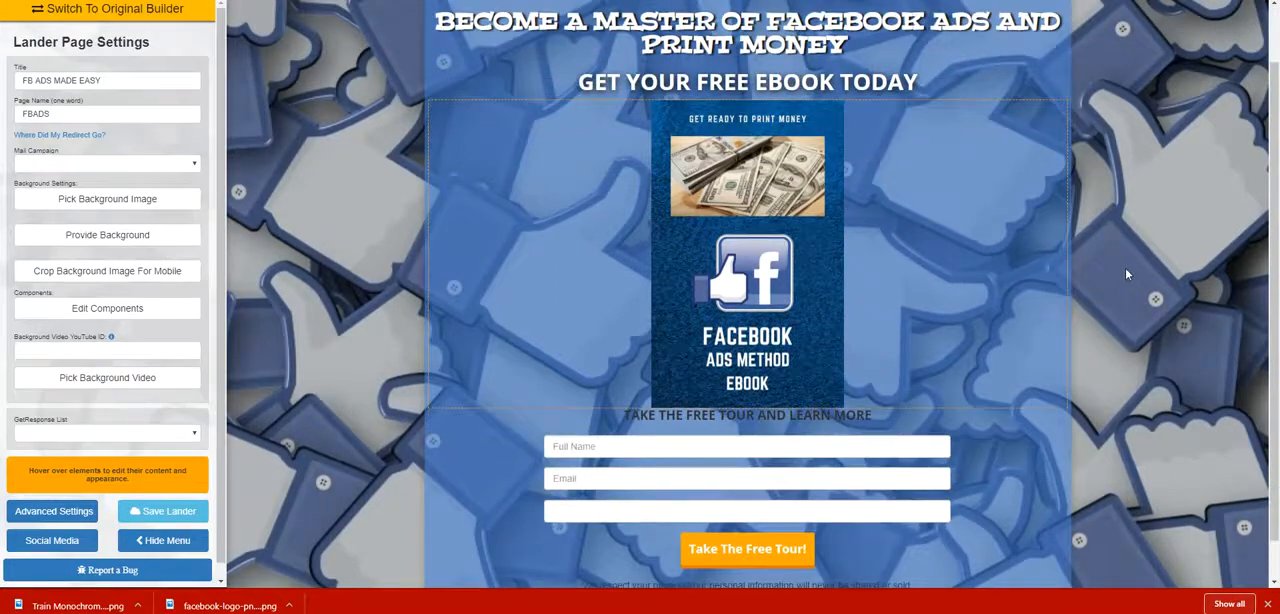
{"action": "scroll", "coordinate": [630, 377], "scroll_direction": "down", "scroll_amount": 1}
{"action": "mouse_move", "coordinate": [630, 377]}
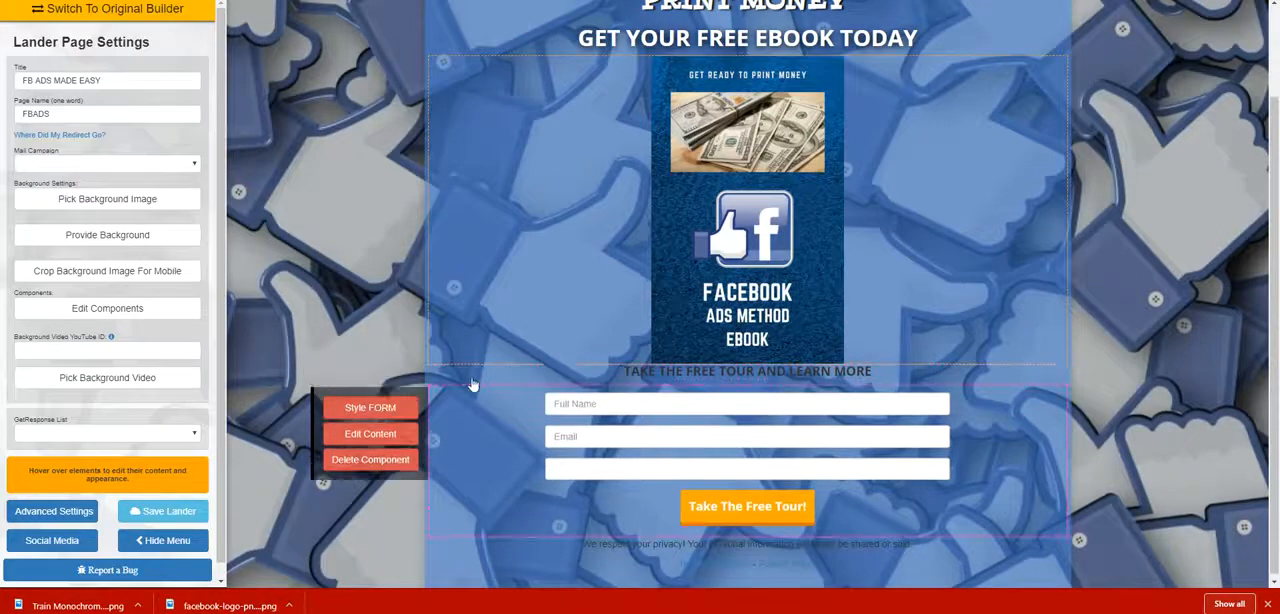
{"action": "left_click", "coordinate": [370, 433]}
{"action": "left_click", "coordinate": [870, 378]}
{"action": "key", "text": "BackSpace"}
{"action": "key", "text": "BackSpace"}
{"action": "key", "text": "BackSpace"}
{"action": "key", "text": "BackSpace"}
{"action": "key", "text": "BackSpace"}
{"action": "key", "text": "BackSpace"}
{"action": "key", "text": "BackSpace"}
{"action": "key", "text": "BackSpace"}
{"action": "key", "text": "BackSpace"}
{"action": "key", "text": "BackSpace"}
{"action": "key", "text": "BackSpace"}
{"action": "key", "text": "BackSpace"}
{"action": "key", "text": "BackSpace"}
{"action": "key", "text": "BackSpace"}
{"action": "key", "text": "BackSpace"}
{"action": "key", "text": "BackSpace"}
{"action": "key", "text": "BackSpace"}
{"action": "key", "text": "BackSpace"}
{"action": "key", "text": "BackSpace"}
{"action": "key", "text": "BackSpace"}
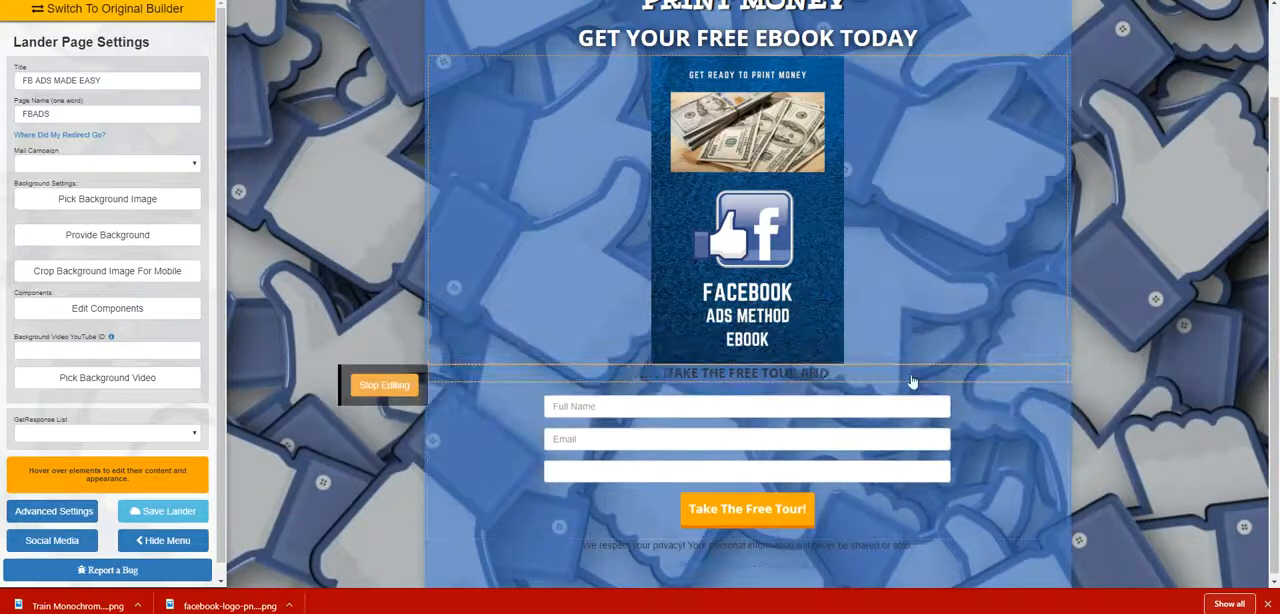
{"action": "type", "text": "THIS BOO"}
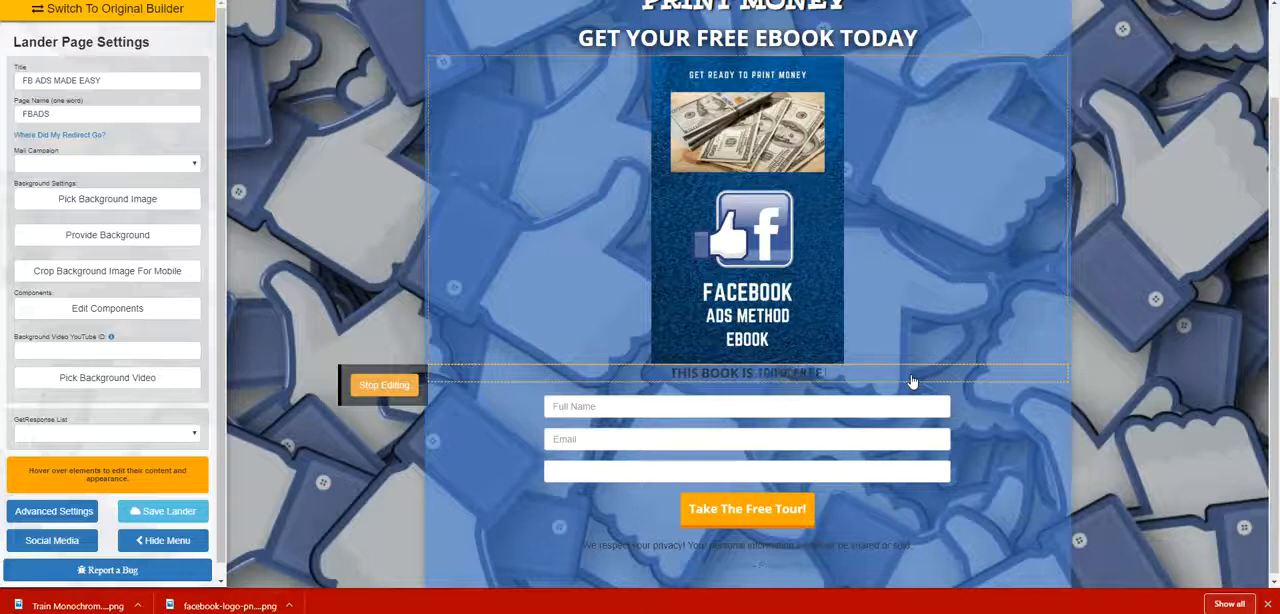
{"action": "type", "text": "OTCHAS"}
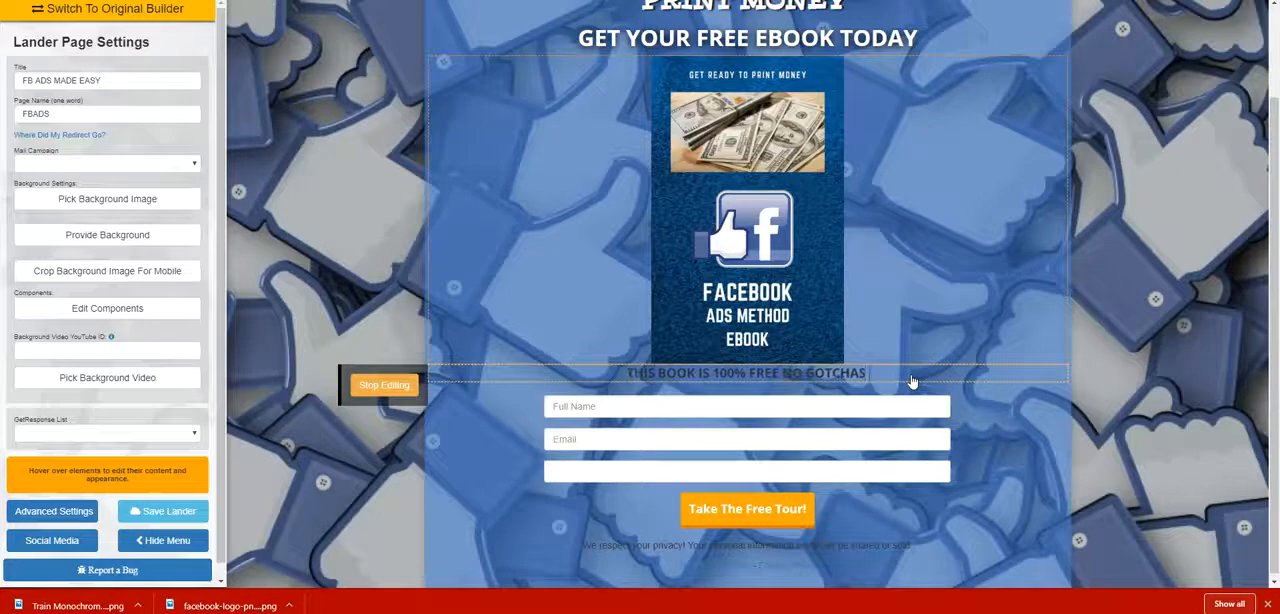
{"action": "type", "text": " GET IN"}
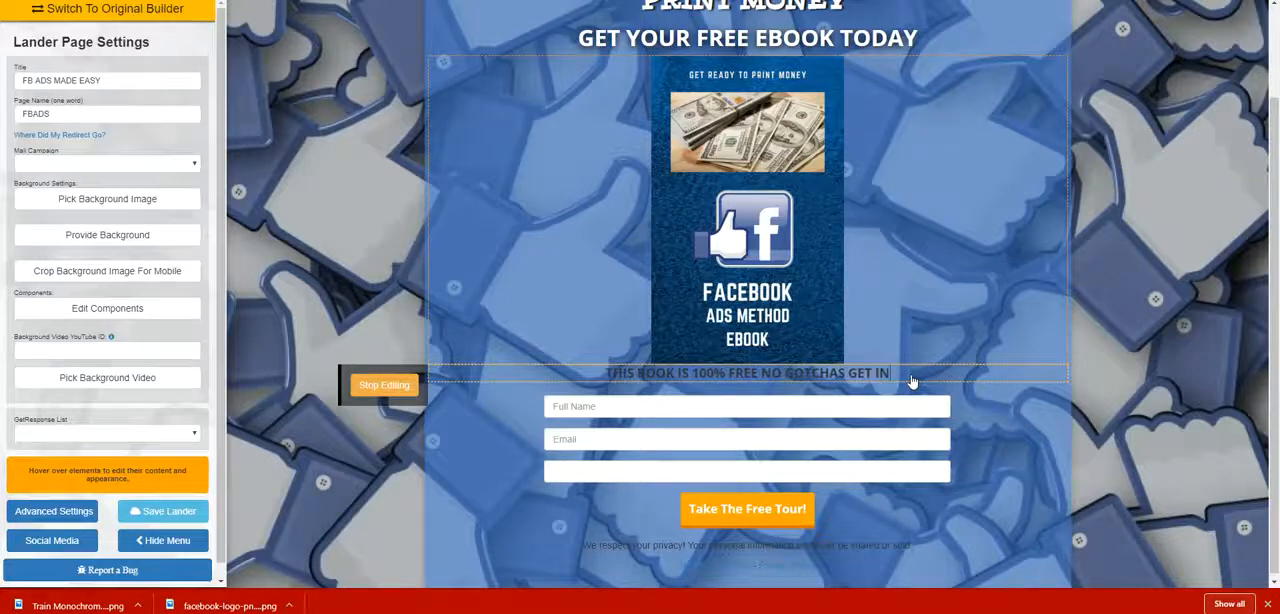
{"action": "type", "text": "STANT DELIV"}
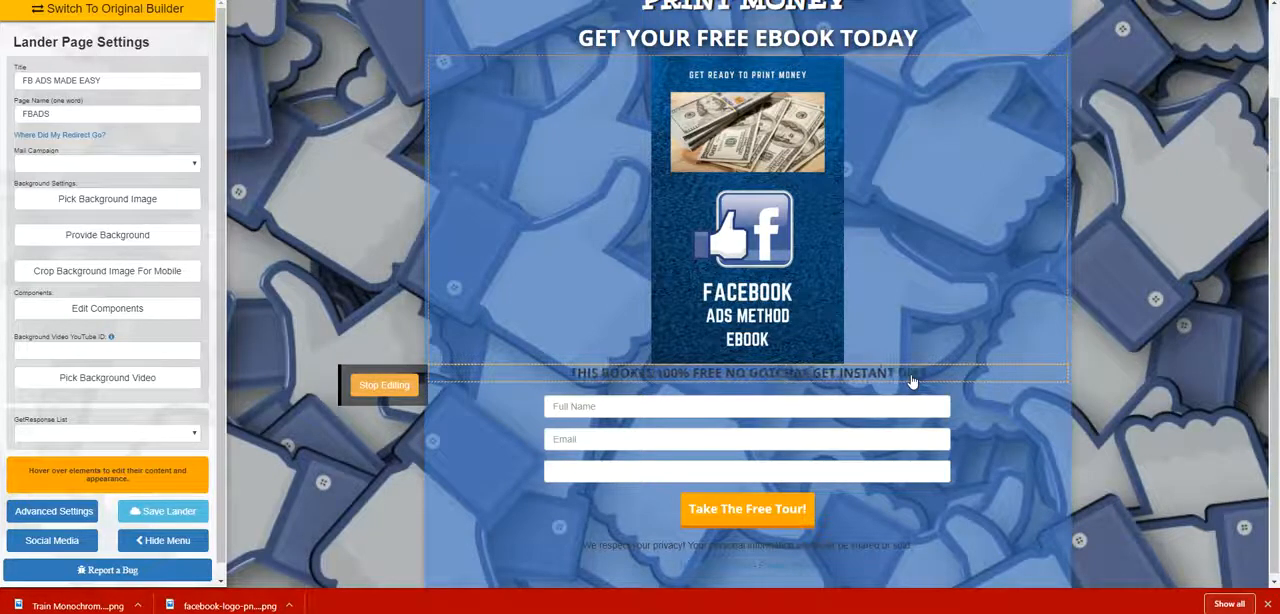
{"action": "type", "text": "ER"}
{"action": "type", "text": "Y TO YOU"}
{"action": "type", "text": " FILL OUT THE"}
{"action": "type", "text": " FORM"}
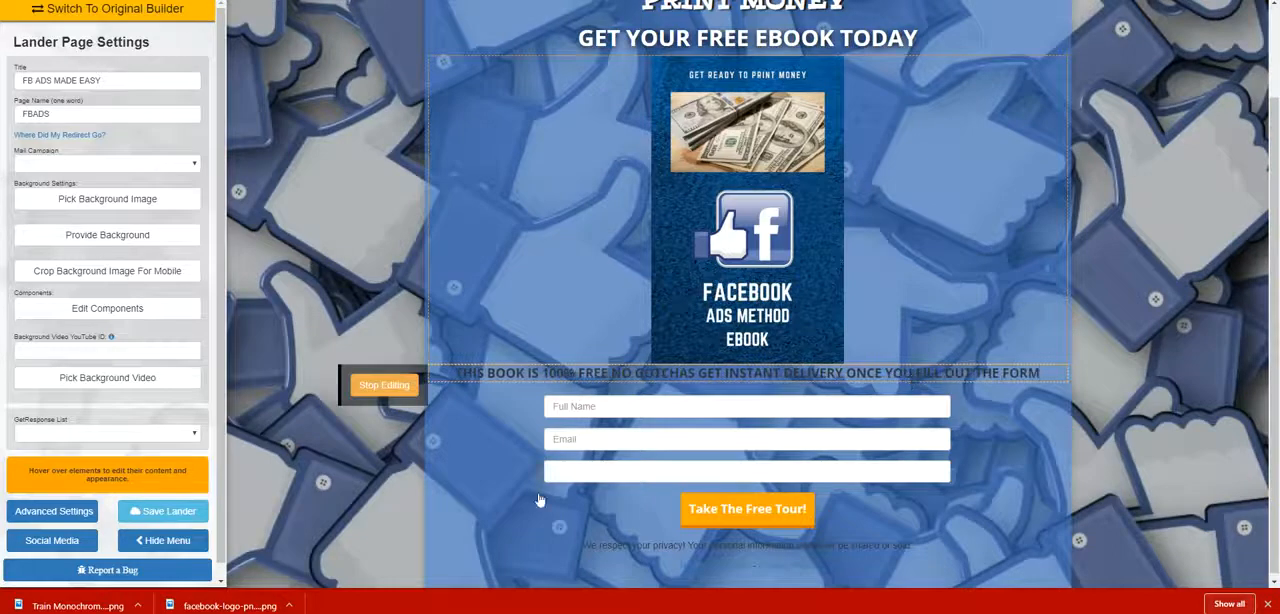
{"action": "left_click", "coordinate": [406, 385]}
Change the heading above the form to a near-white text color and make it italic.
{"action": "left_click", "coordinate": [408, 385]}
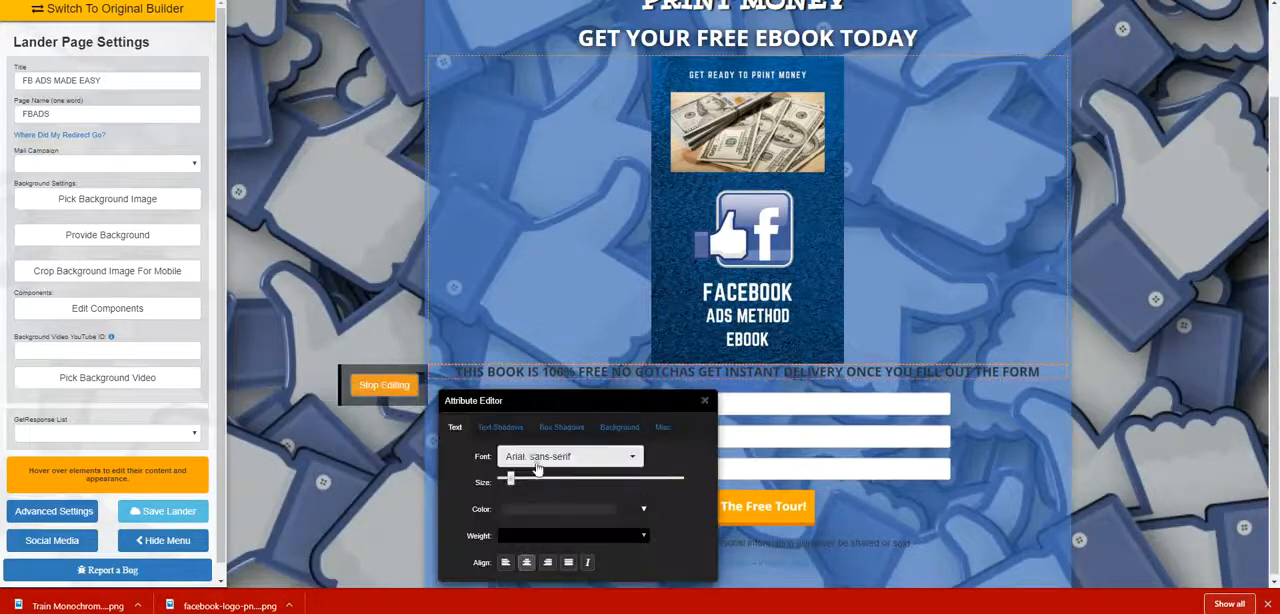
{"action": "left_click", "coordinate": [525, 509]}
{"action": "left_click", "coordinate": [509, 363]}
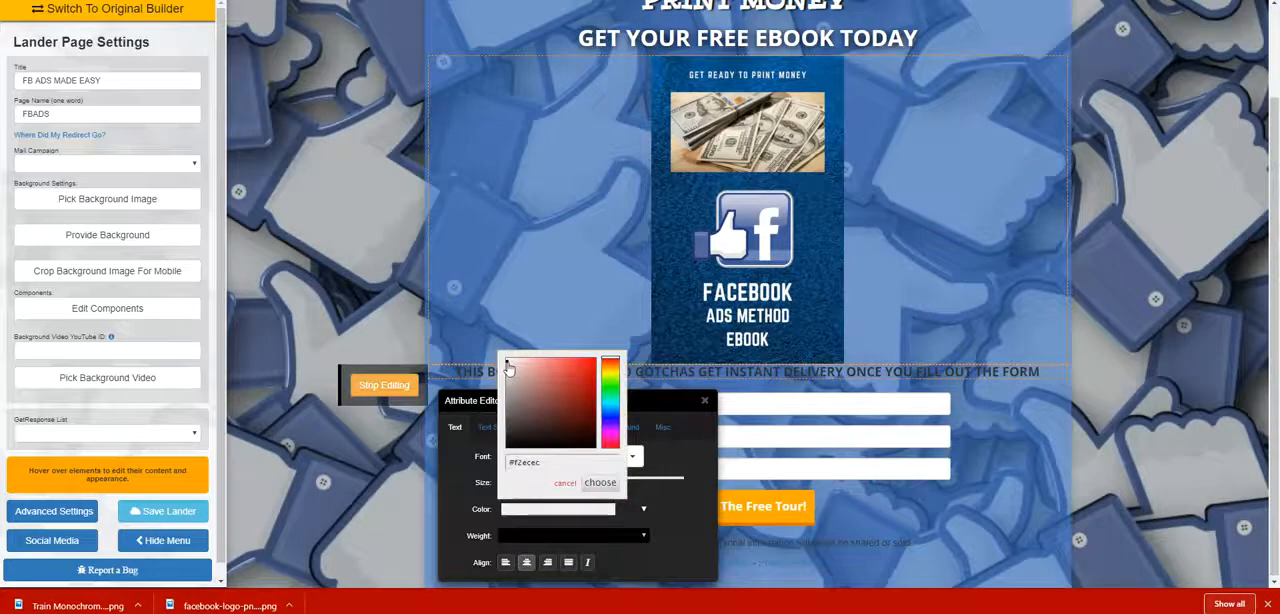
{"action": "left_click", "coordinate": [600, 482]}
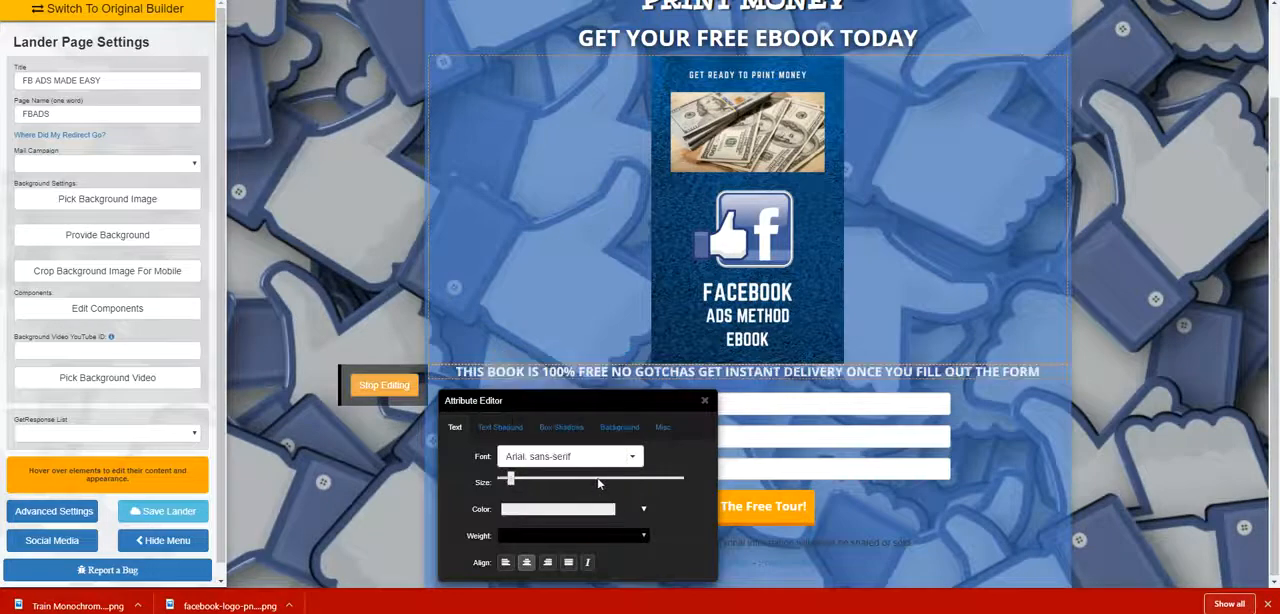
{"action": "left_click", "coordinate": [586, 563]}
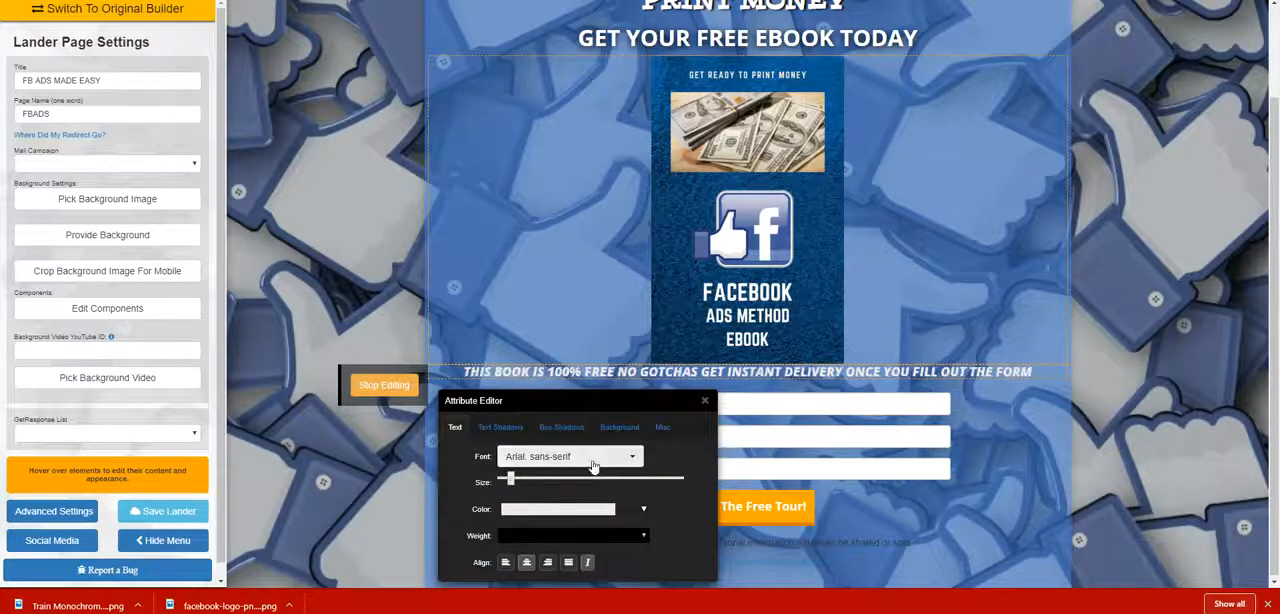
Increase the text size of the heading above the form slightly so it wraps onto two lines.
{"action": "left_click_drag", "start_coordinate": [561, 403], "coordinate": [475, 304]}
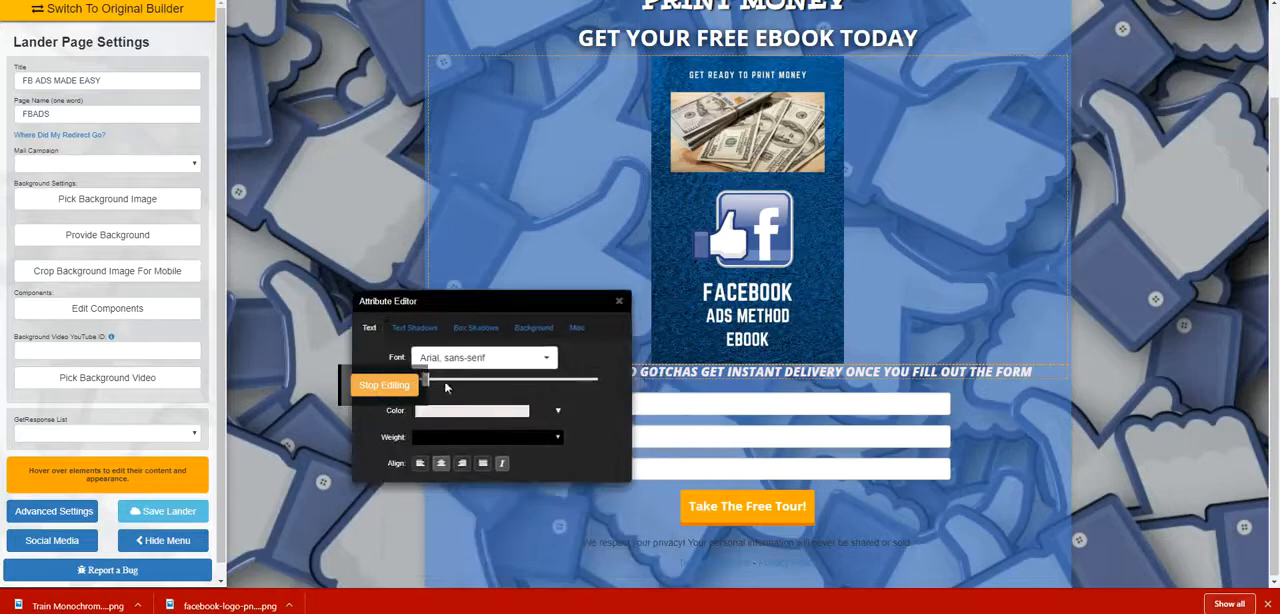
{"action": "left_click_drag", "start_coordinate": [430, 385], "coordinate": [435, 384]}
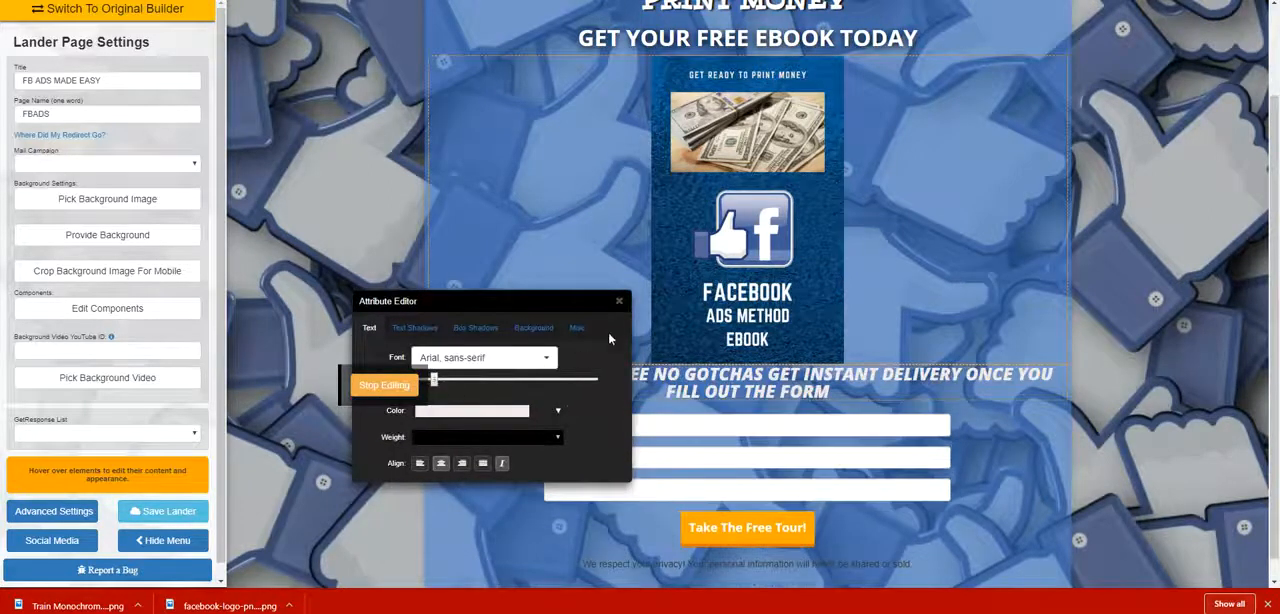
{"action": "left_click", "coordinate": [619, 301]}
Add a dark text shadow with a slight vertical offset and small spread to the heading above the form.
{"action": "scroll", "coordinate": [860, 380], "scroll_direction": "up", "scroll_amount": 2}
{"action": "scroll", "coordinate": [850, 390], "scroll_direction": "down", "scroll_amount": 2}
{"action": "scroll", "coordinate": [700, 380], "scroll_direction": "up", "scroll_amount": 3}
{"action": "scroll", "coordinate": [515, 373], "scroll_direction": "down", "scroll_amount": 3}
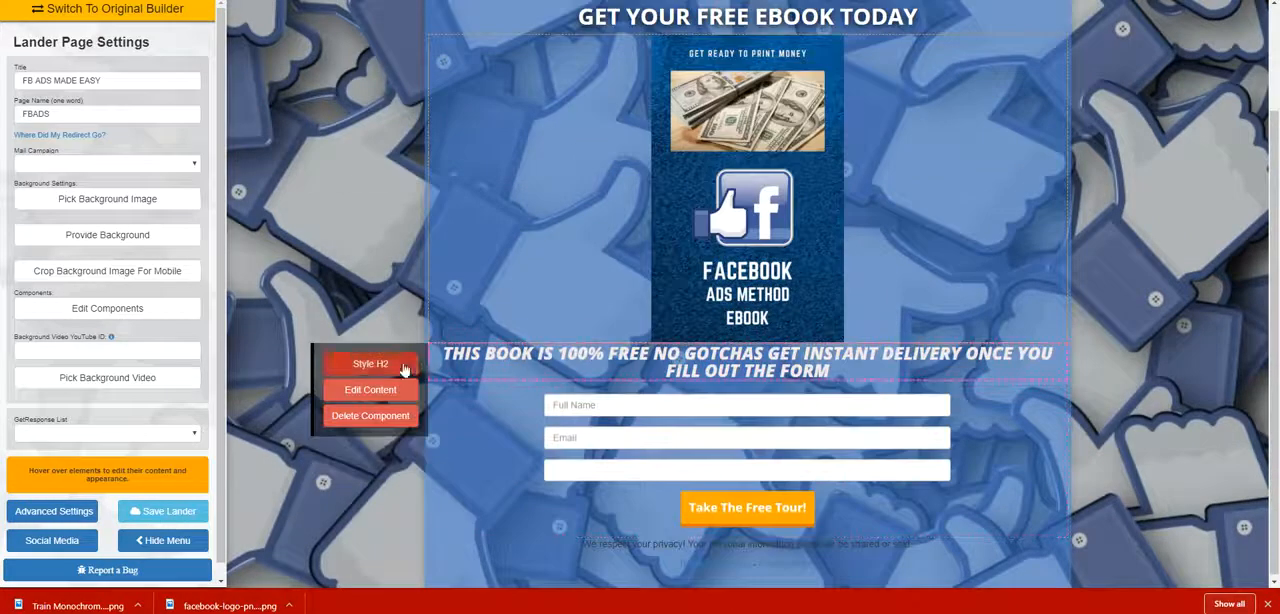
{"action": "left_click", "coordinate": [370, 363]}
{"action": "left_click", "coordinate": [500, 427]}
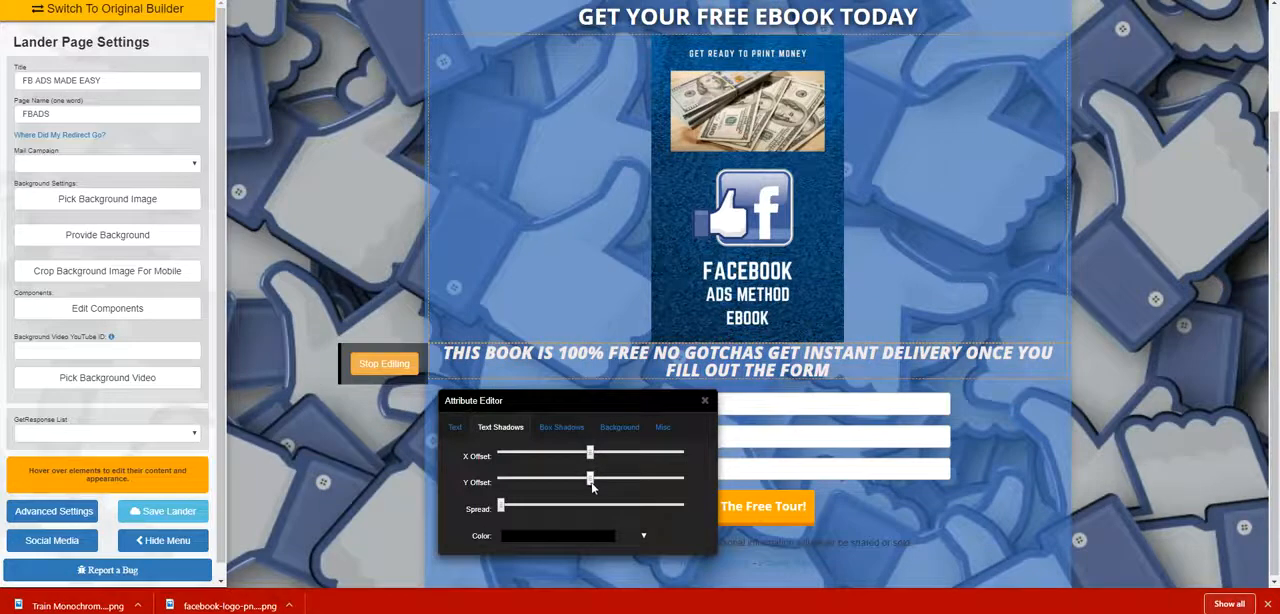
{"action": "left_click_drag", "start_coordinate": [501, 507], "coordinate": [515, 507]}
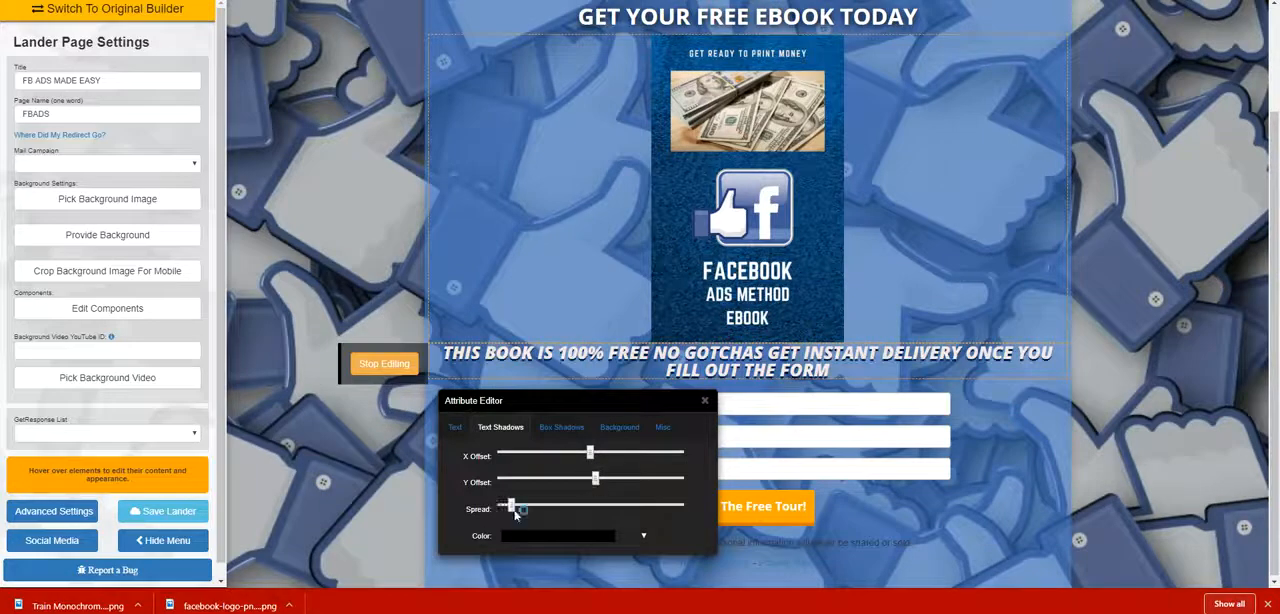
{"action": "left_click", "coordinate": [704, 401]}
Replace the form button's "Take The Free Tour!" label with "GET EBOOK NOW".
{"action": "scroll", "coordinate": [770, 340], "scroll_direction": "up", "scroll_amount": 1}
{"action": "scroll", "coordinate": [827, 276], "scroll_direction": "down", "scroll_amount": 1}
{"action": "scroll", "coordinate": [860, 285], "scroll_direction": "up", "scroll_amount": 1}
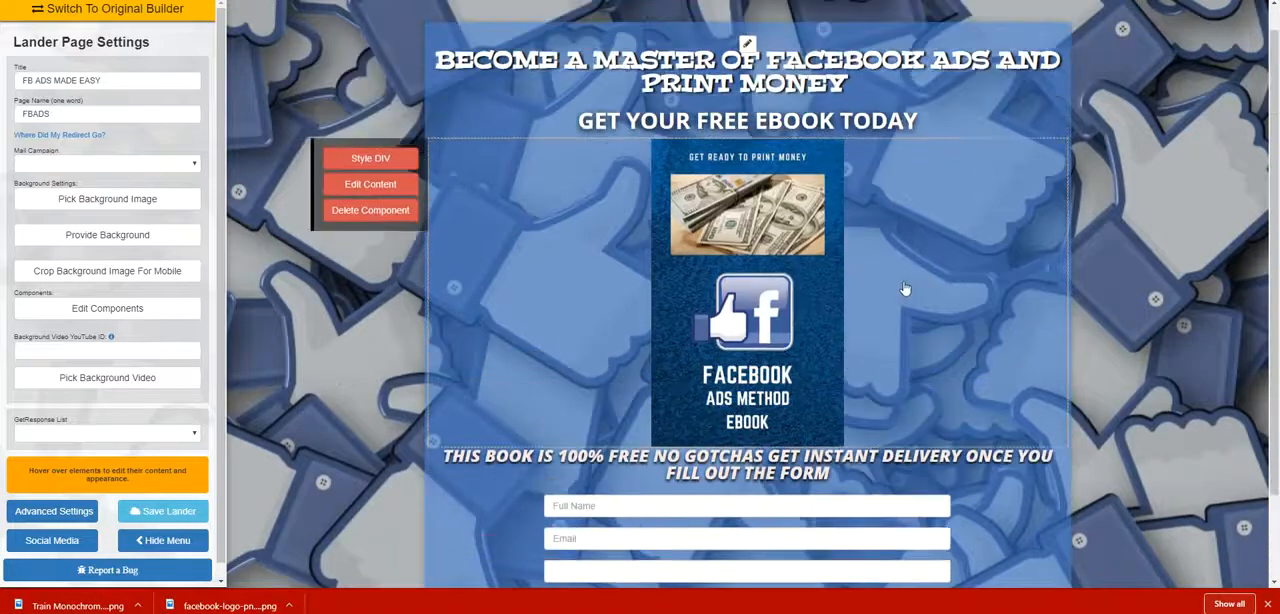
{"action": "scroll", "coordinate": [905, 288], "scroll_direction": "down", "scroll_amount": 1}
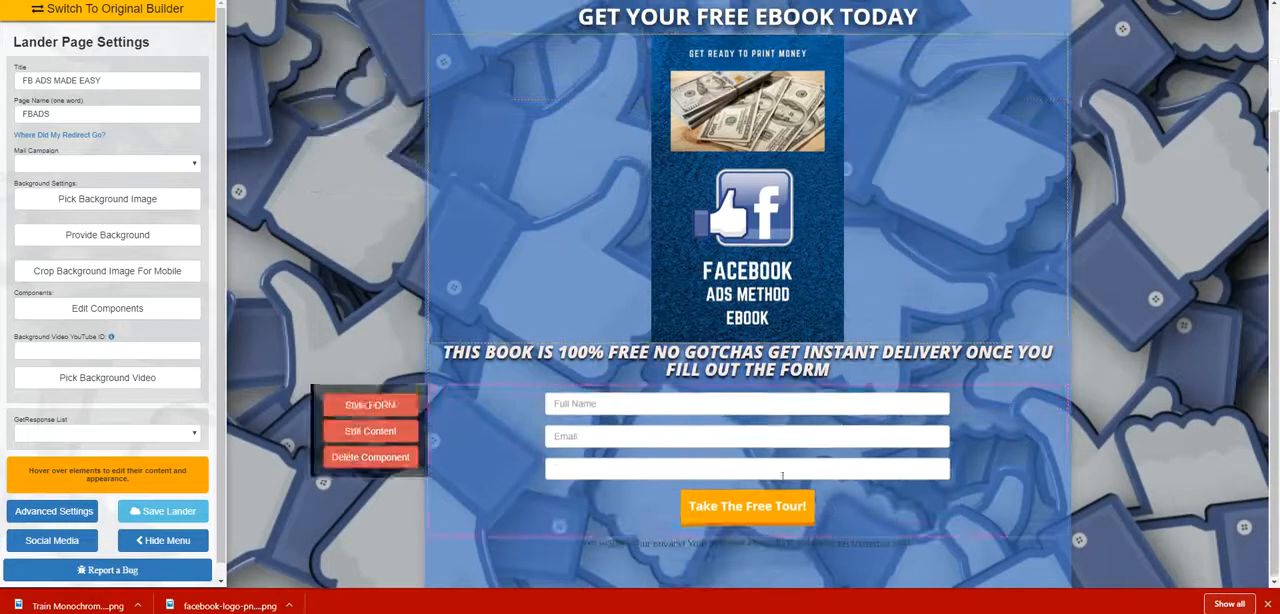
{"action": "left_click", "coordinate": [662, 537]}
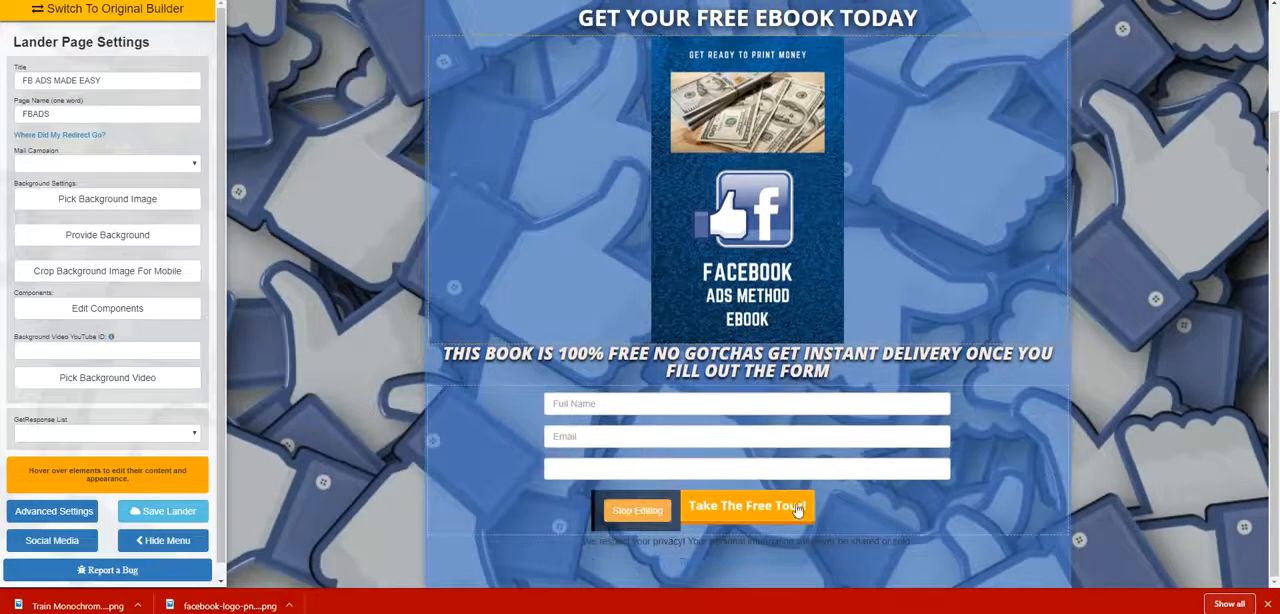
{"action": "key", "text": "BackSpace"}
{"action": "key", "text": "BackSpace"}
{"action": "key", "text": "BackSpace"}
{"action": "key", "text": "BackSpace"}
{"action": "key", "text": "BackSpace"}
{"action": "key", "text": "BackSpace"}
{"action": "key", "text": "BackSpace"}
{"action": "key", "text": "BackSpace"}
{"action": "key", "text": "BackSpace"}
{"action": "key", "text": "BackSpace"}
{"action": "key", "text": "BackSpace"}
{"action": "key", "text": "BackSpace"}
{"action": "key", "text": "BackSpace"}
{"action": "key", "text": "BackSpace"}
{"action": "key", "text": "BackSpace"}
{"action": "key", "text": "BackSpace"}
{"action": "key", "text": "BackSpace"}
{"action": "key", "text": "BackSpace"}
{"action": "key", "text": "BackSpace"}
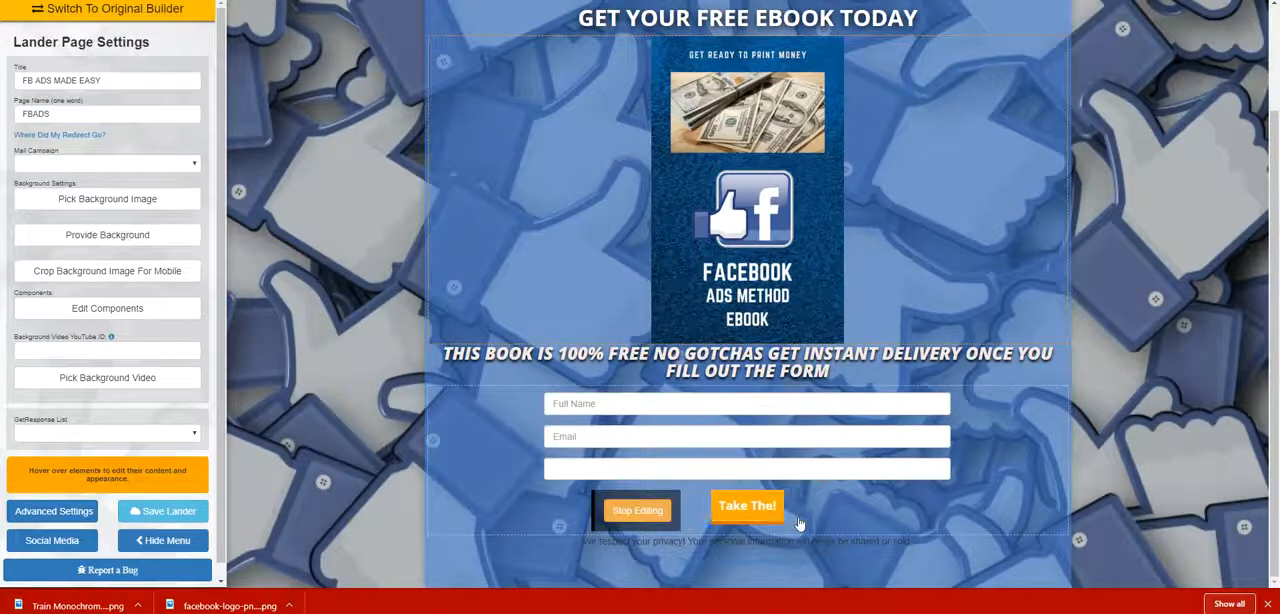
{"action": "type", "text": "GET EBO"}
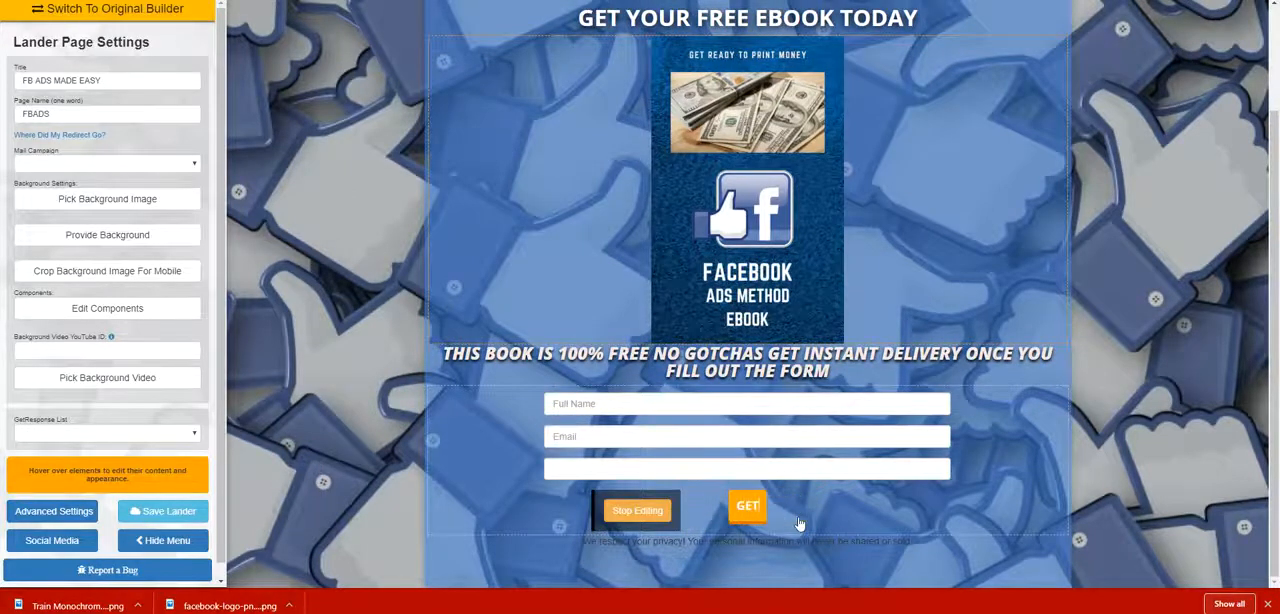
{"action": "type", "text": "OK NOW"}
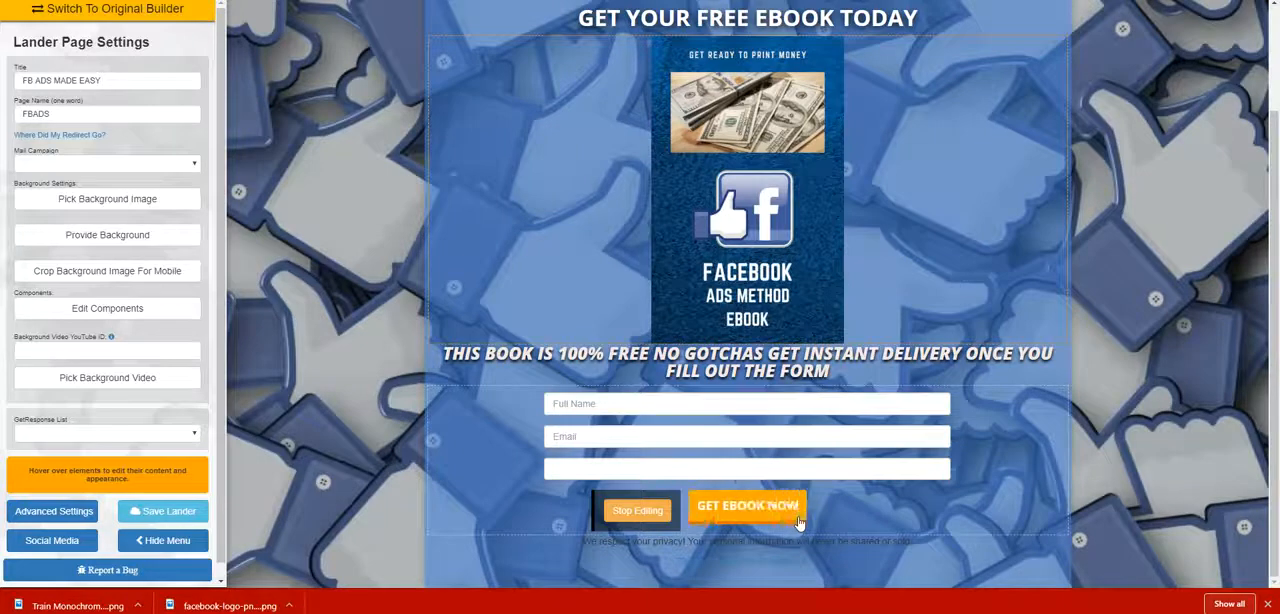
{"action": "left_click", "coordinate": [656, 514]}
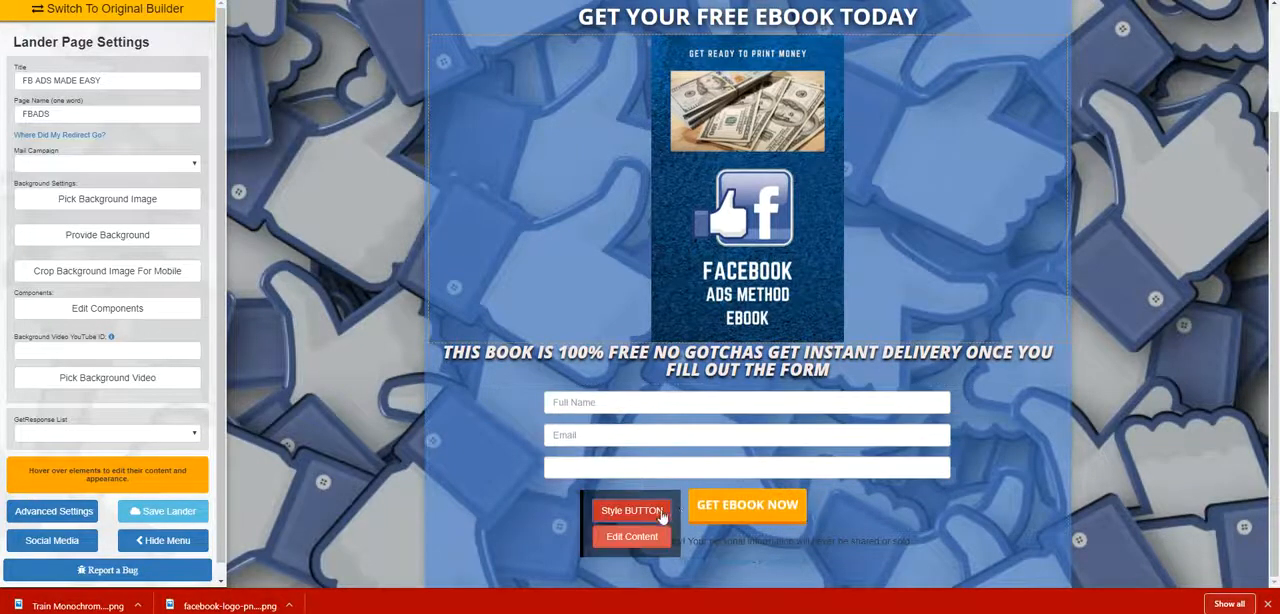
Change the "GET EBOOK NOW" button's background color to bright blue.
{"action": "left_click", "coordinate": [661, 516]}
{"action": "left_click_drag", "start_coordinate": [840, 537], "coordinate": [955, 210]}
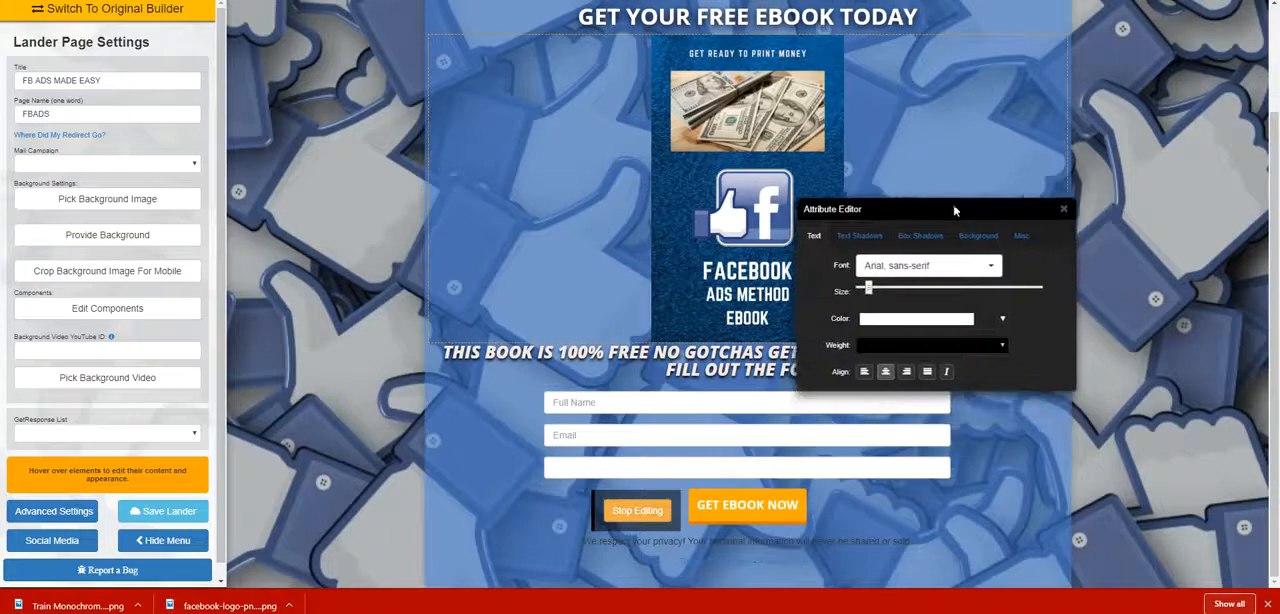
{"action": "left_click", "coordinate": [978, 237]}
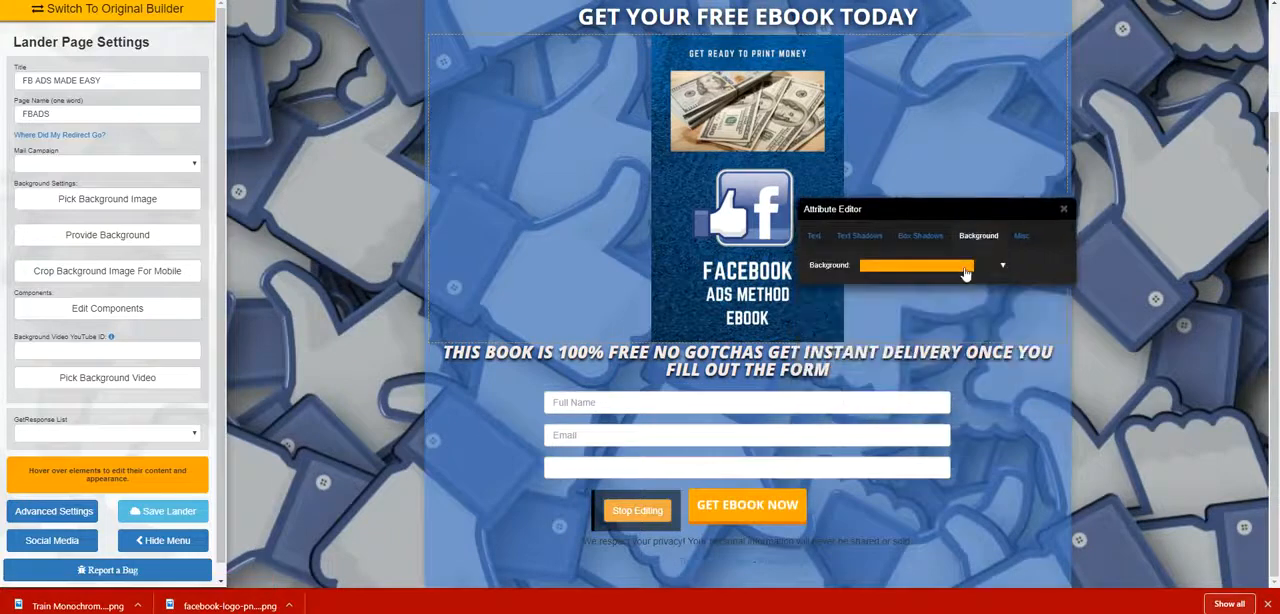
{"action": "left_click", "coordinate": [967, 268]}
{"action": "left_click_drag", "start_coordinate": [968, 298], "coordinate": [966, 339]}
{"action": "left_click", "coordinate": [951, 293]}
{"action": "left_click", "coordinate": [966, 431]}
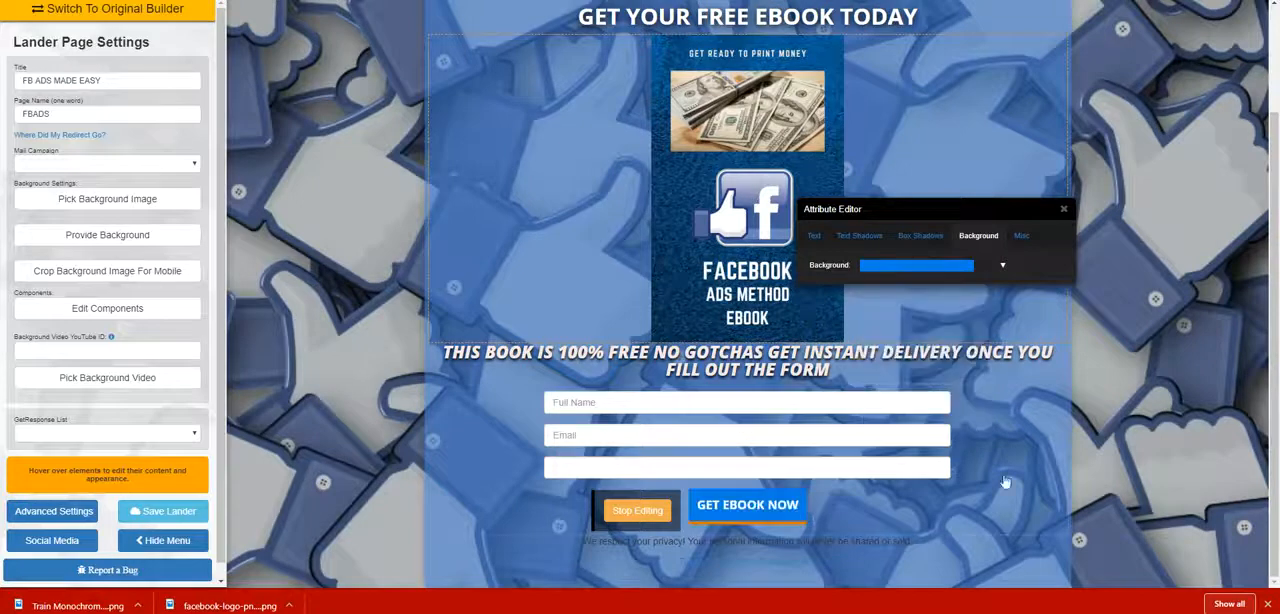
Remove the orange edge under the "GET EBOOK NOW" button by centering its box shadow offsets.
{"action": "left_click", "coordinate": [920, 235]}
{"action": "left_click_drag", "start_coordinate": [1038, 262], "coordinate": [947, 261]}
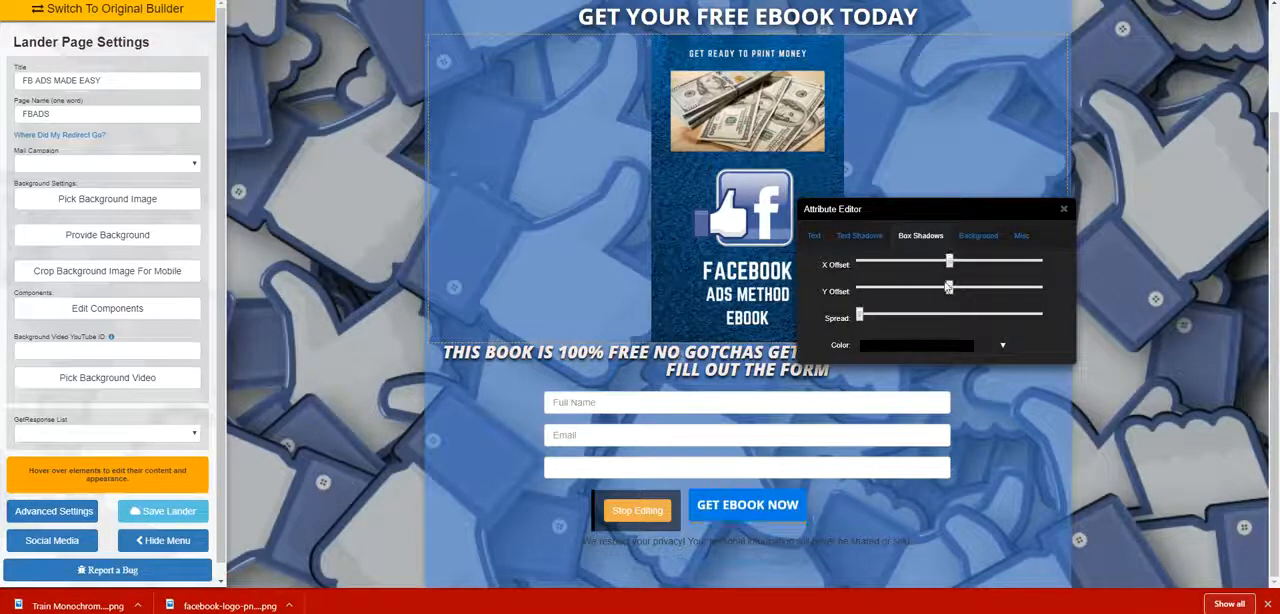
{"action": "left_click", "coordinate": [1064, 211]}
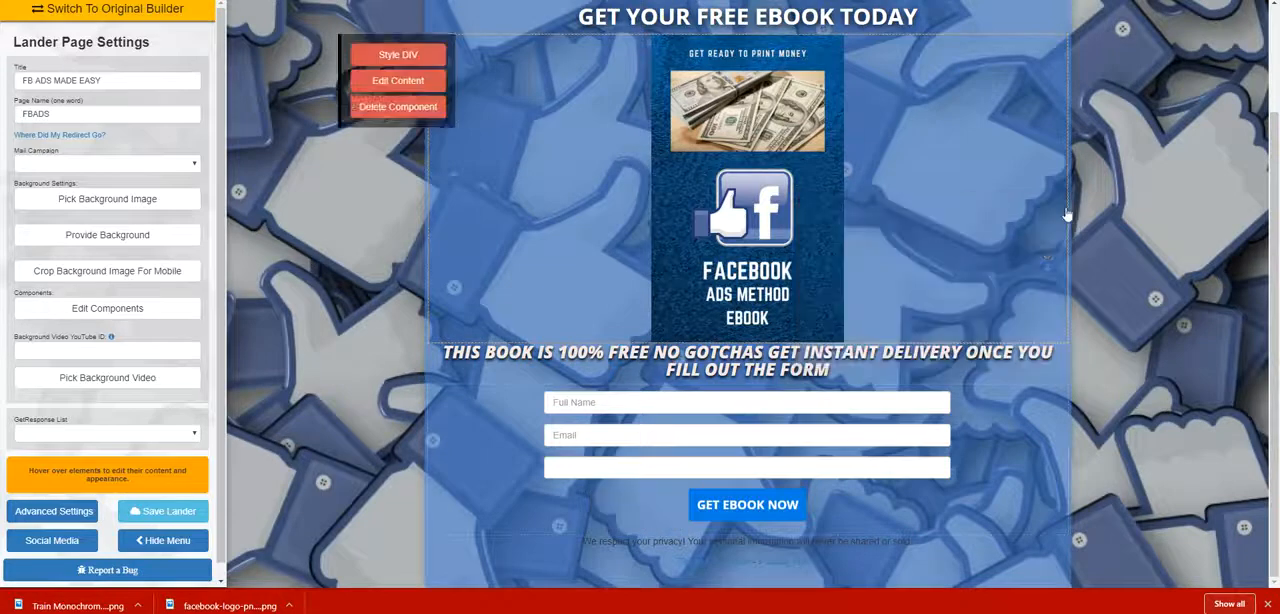
Change the content box's background color to a darker blue, RGB 31, 68, 121 at 0.55 opacity, and save the lander page.
{"action": "scroll", "coordinate": [840, 480], "scroll_direction": "up", "scroll_amount": 3}
{"action": "scroll", "coordinate": [843, 441], "scroll_direction": "down", "scroll_amount": 2}
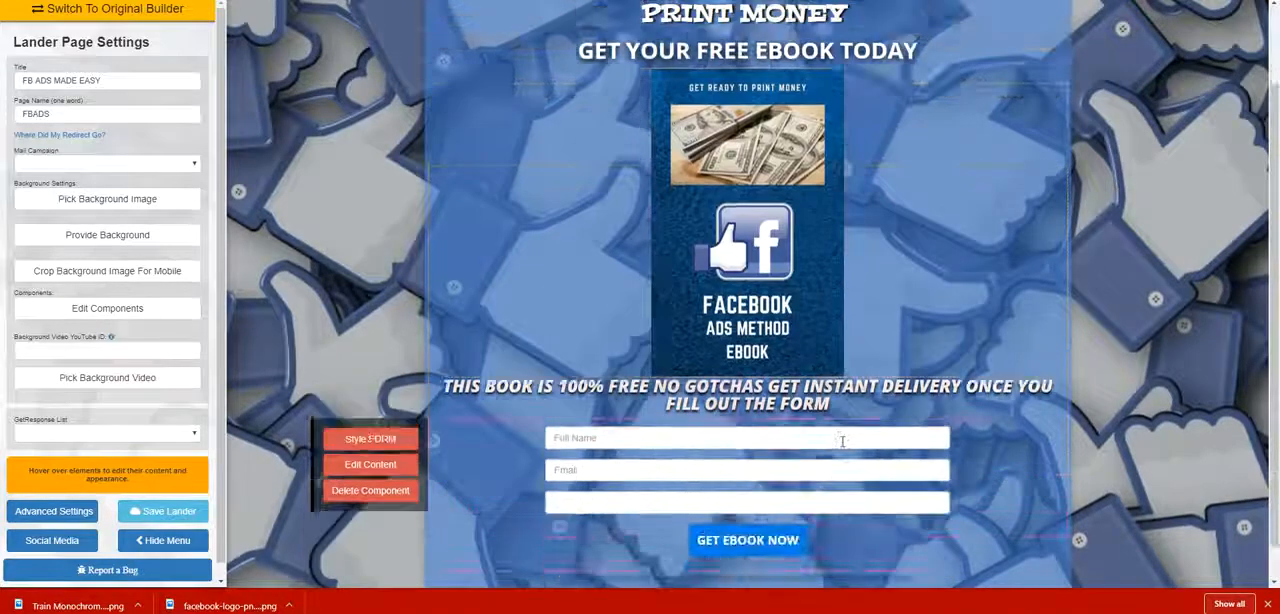
{"action": "scroll", "coordinate": [843, 441], "scroll_direction": "up", "scroll_amount": 1}
{"action": "scroll", "coordinate": [762, 216], "scroll_direction": "down", "scroll_amount": 1}
{"action": "scroll", "coordinate": [762, 216], "scroll_direction": "up", "scroll_amount": 1}
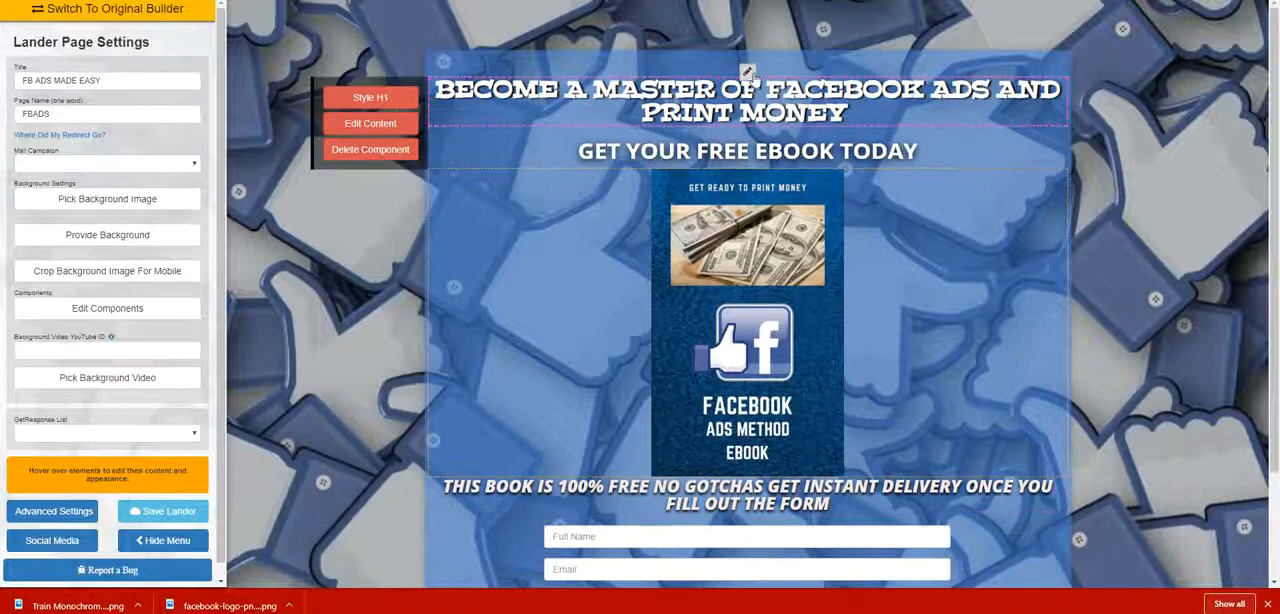
{"action": "left_click", "coordinate": [747, 73]}
{"action": "left_click", "coordinate": [814, 152]}
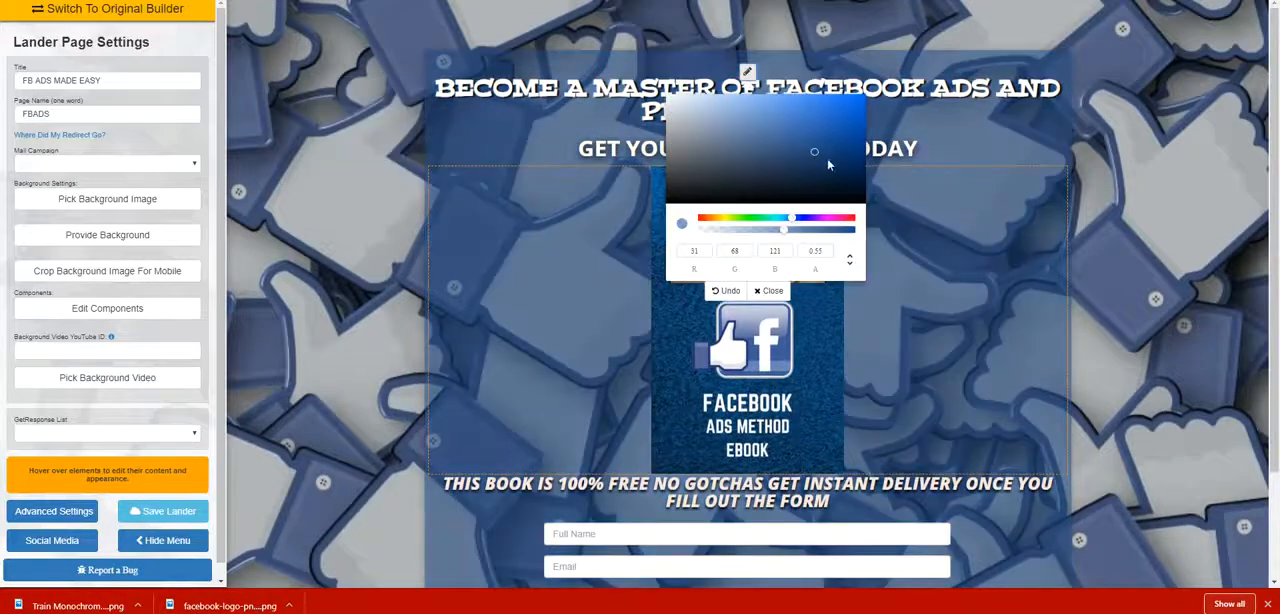
{"action": "left_click", "coordinate": [785, 289]}
{"action": "scroll", "coordinate": [871, 266], "scroll_direction": "down", "scroll_amount": 2}
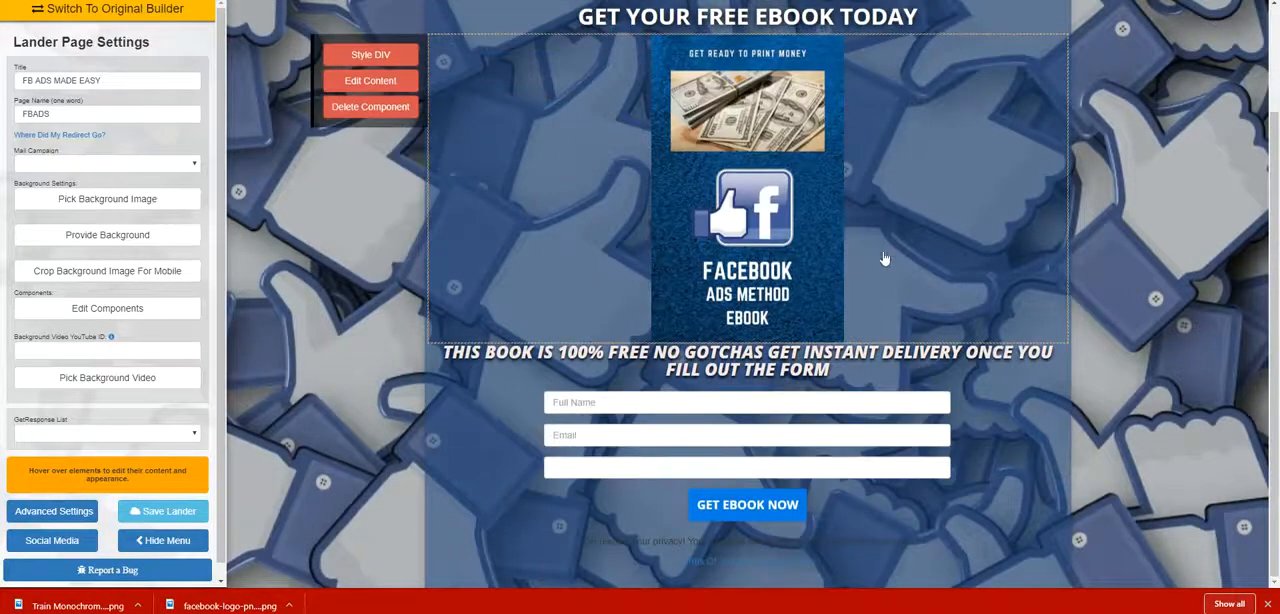
{"action": "left_click", "coordinate": [181, 514]}
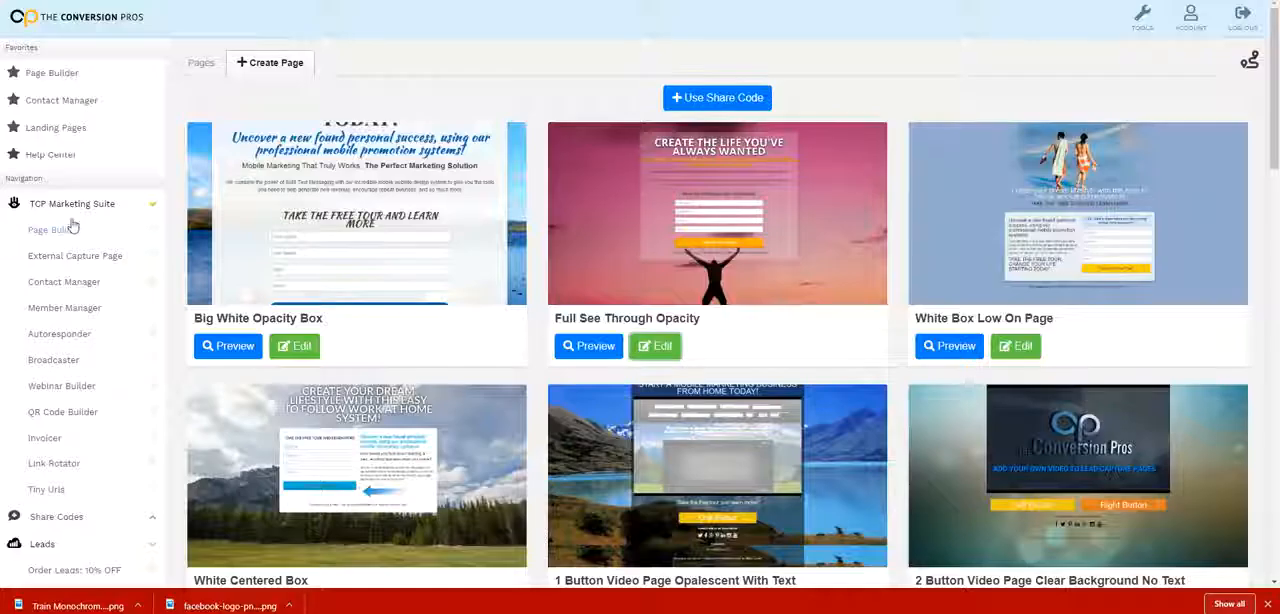
Go to the Page Builder's page list, dismiss the guided tour prompt, and open the live FBADS page.
{"action": "left_click", "coordinate": [70, 228]}
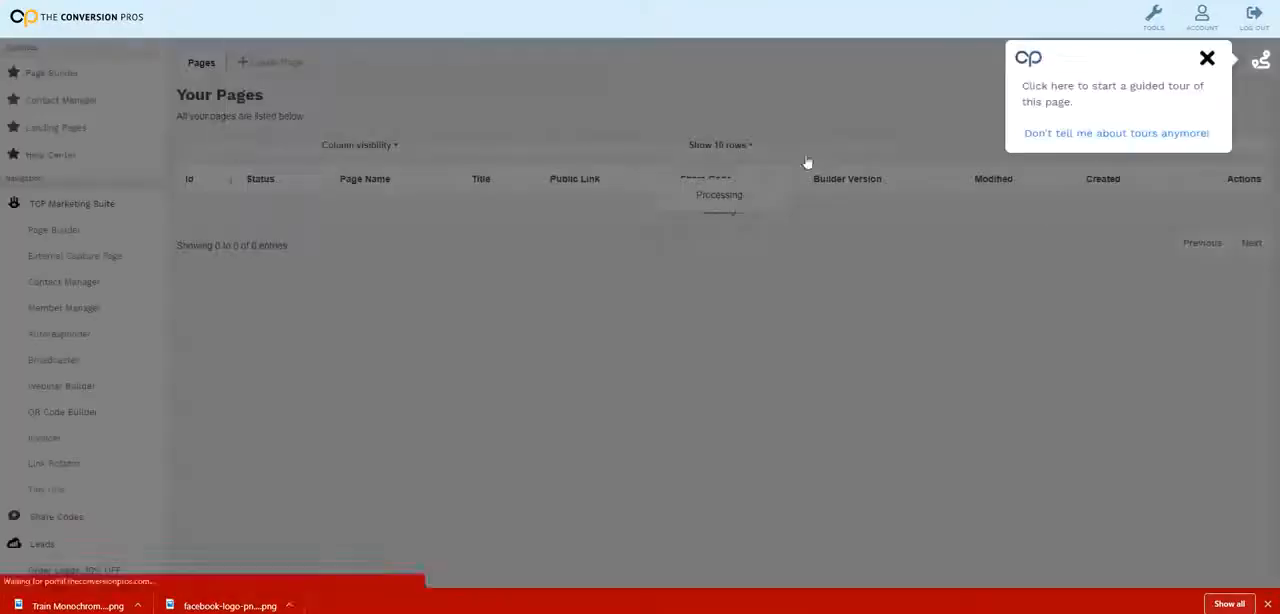
{"action": "left_click", "coordinate": [1203, 62]}
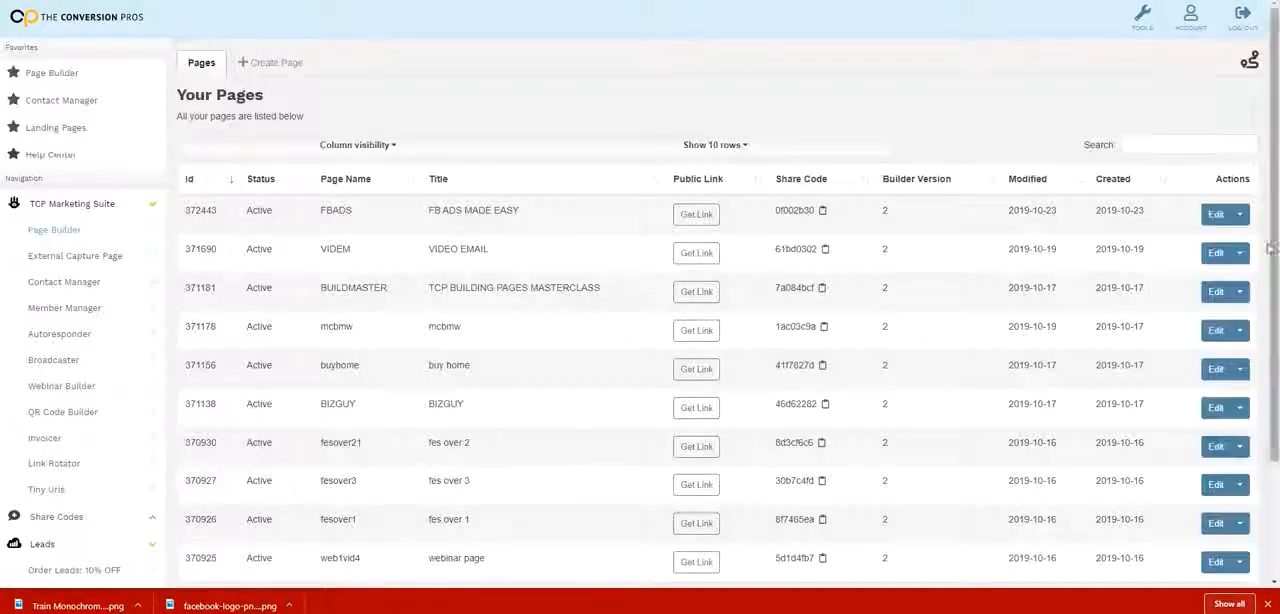
{"action": "left_click", "coordinate": [1239, 214]}
{"action": "left_click", "coordinate": [1180, 243]}
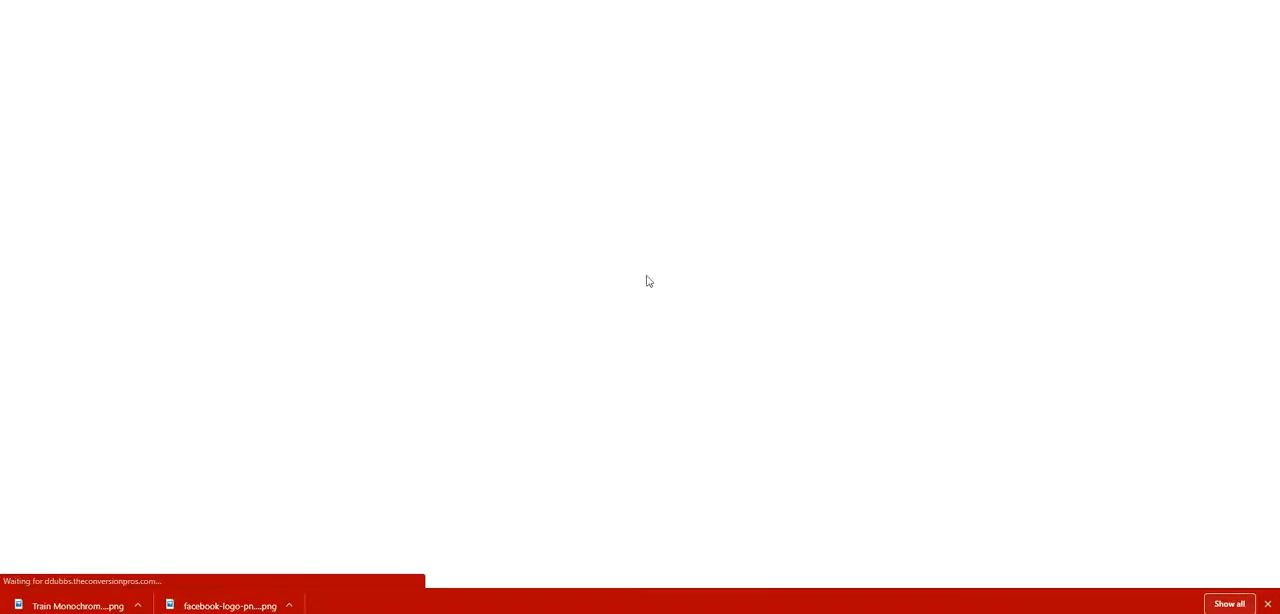
Fill in the opt-in form with a test full name, email address and phone number, and submit it to get the ebook.
{"action": "scroll", "coordinate": [803, 88], "scroll_direction": "down", "scroll_amount": 2}
{"action": "left_click", "coordinate": [464, 400]}
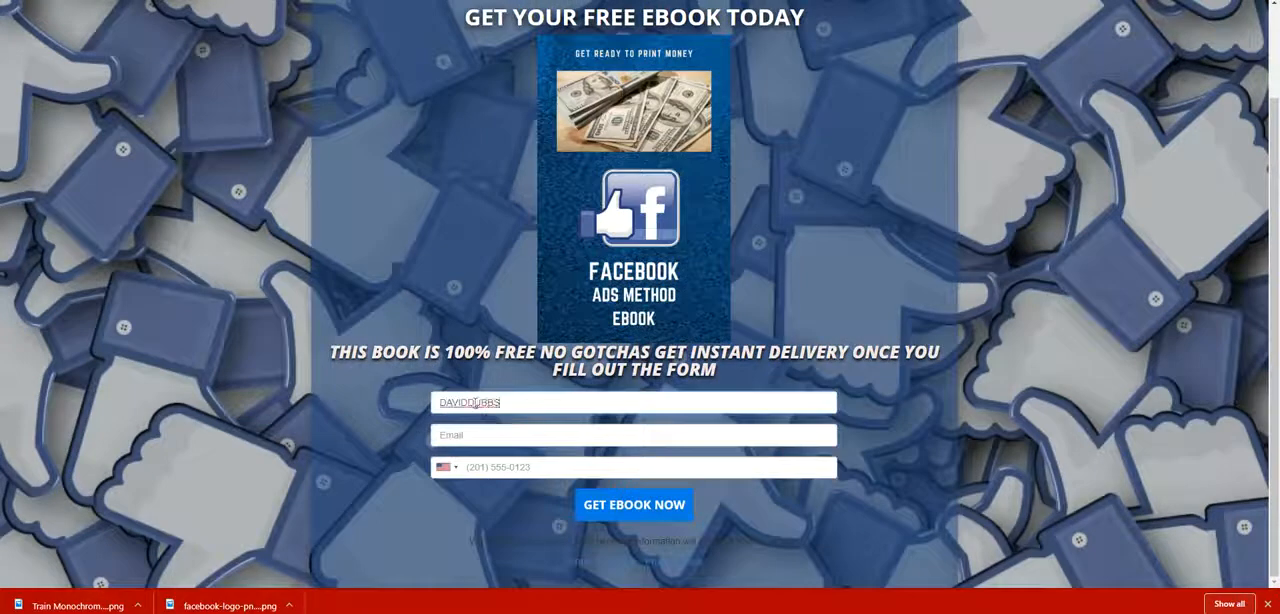
{"action": "left_click", "coordinate": [520, 437]}
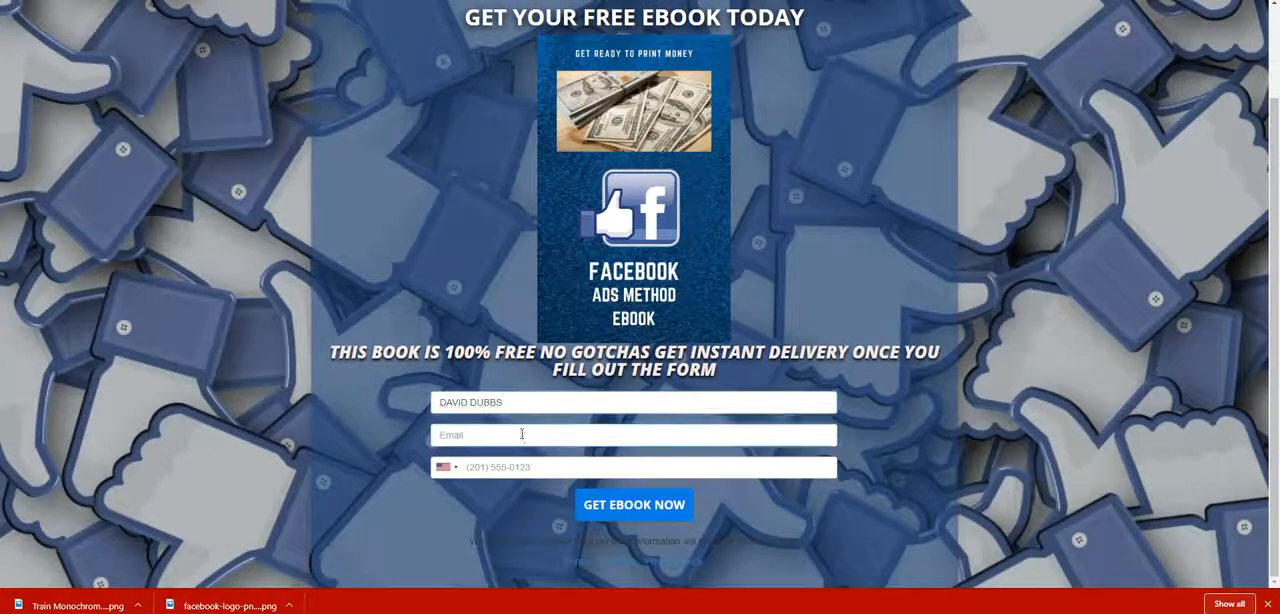
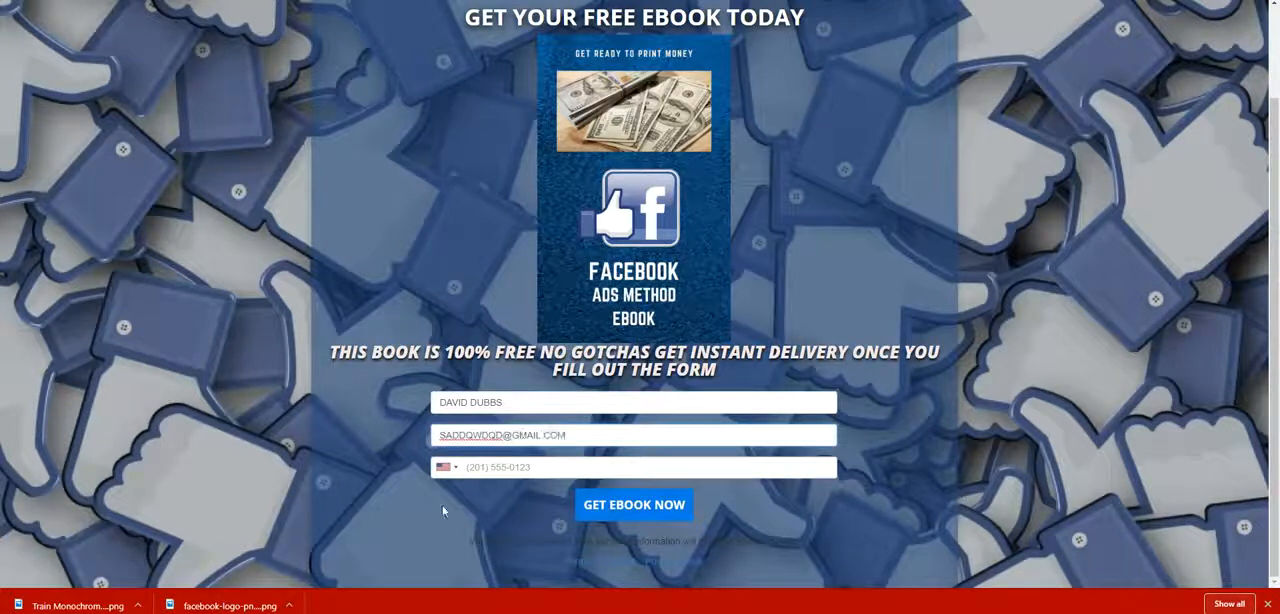
{"action": "left_click", "coordinate": [494, 470]}
{"action": "type", "text": "5555551212"}
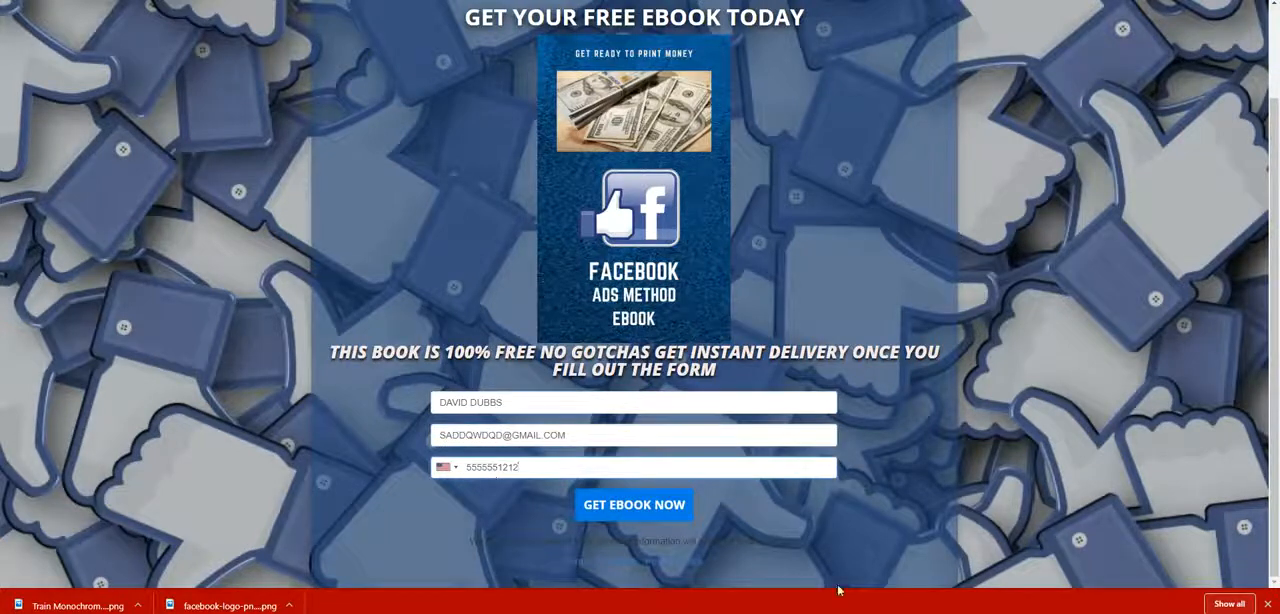
{"action": "left_click", "coordinate": [865, 471]}
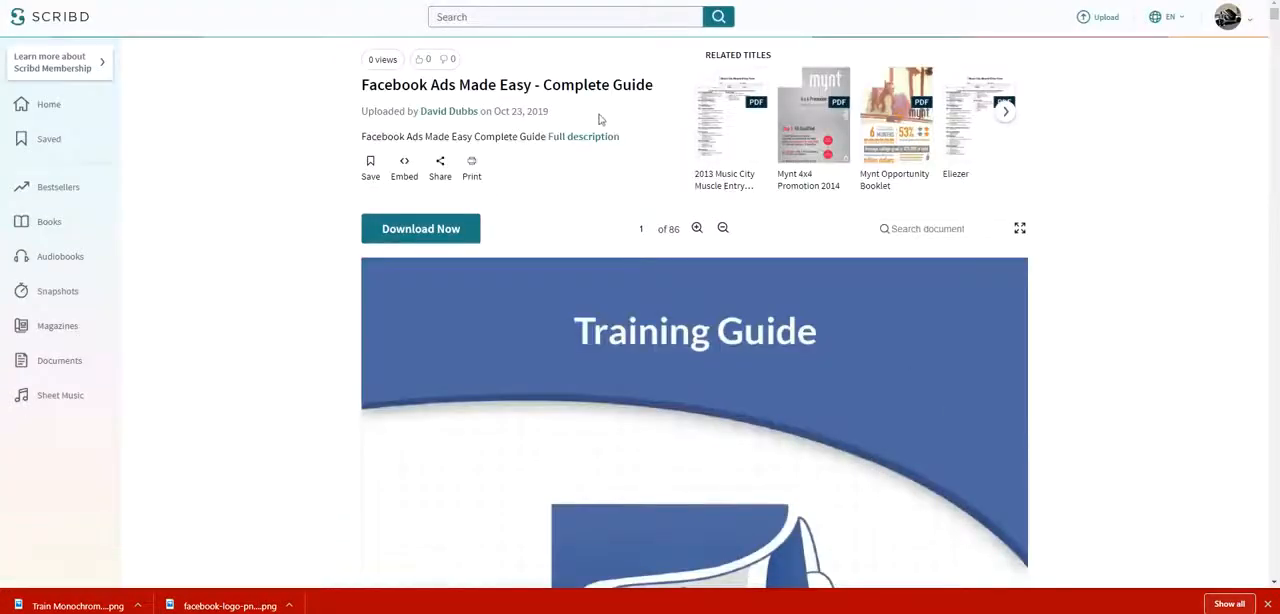
Look through the delivered Facebook Ads Made Easy guide on Scribd, dismissing the 30-day trial offer.
{"action": "scroll", "coordinate": [729, 237], "scroll_direction": "down", "scroll_amount": 10}
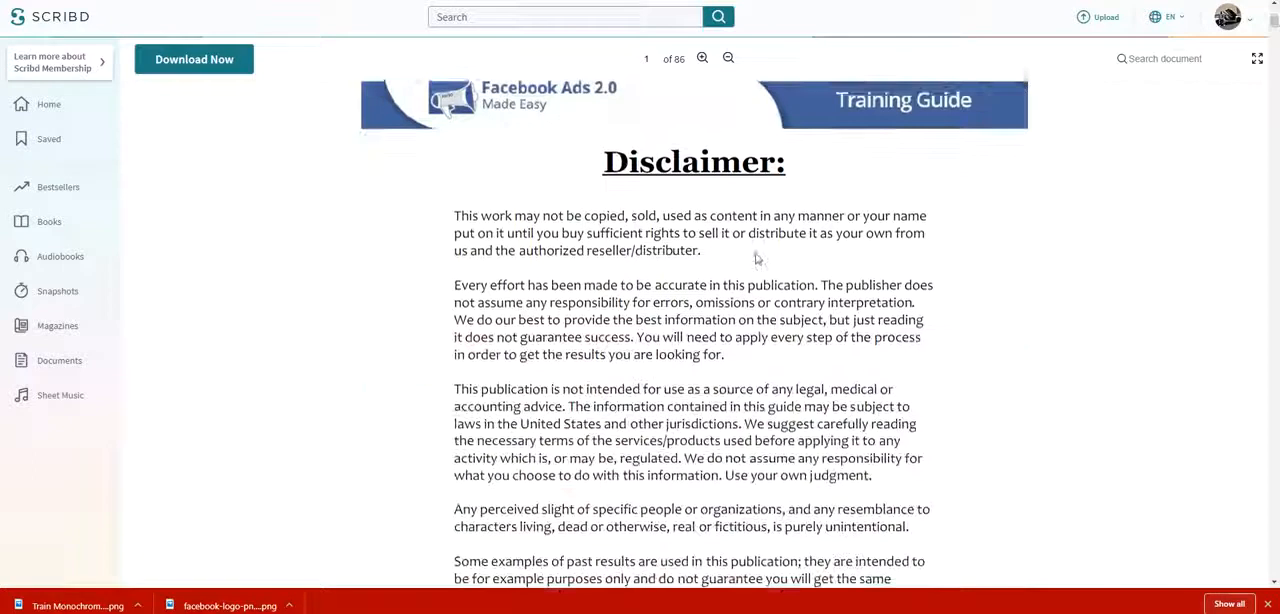
{"action": "scroll", "coordinate": [756, 259], "scroll_direction": "down", "scroll_amount": 15}
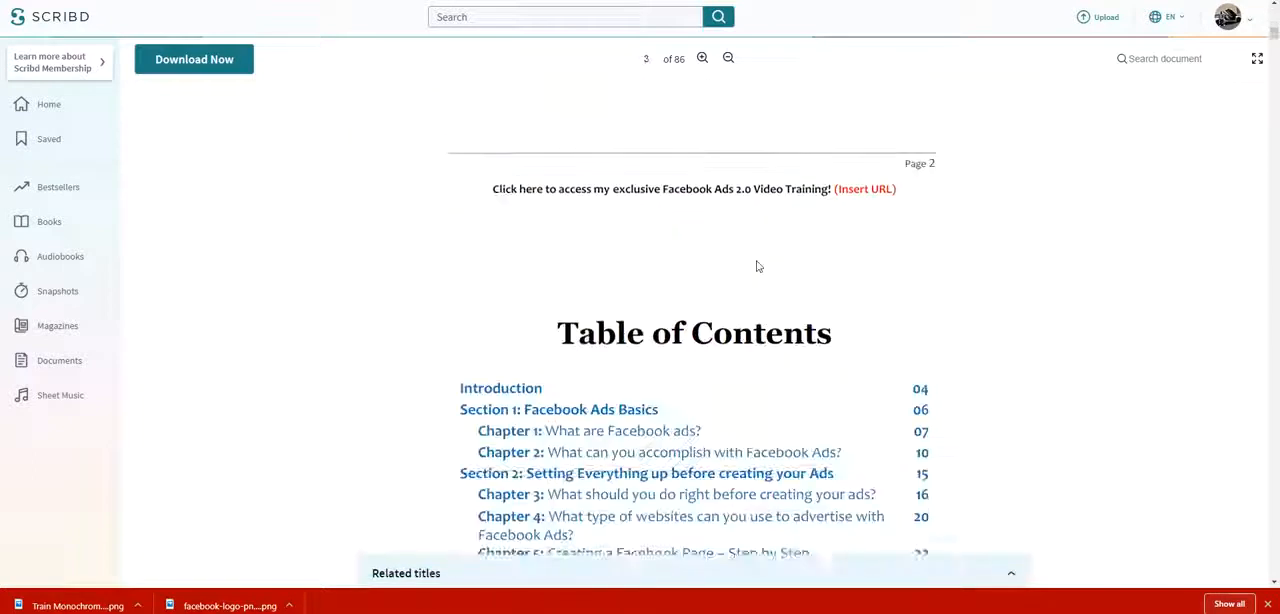
{"action": "scroll", "coordinate": [756, 266], "scroll_direction": "down", "scroll_amount": 15}
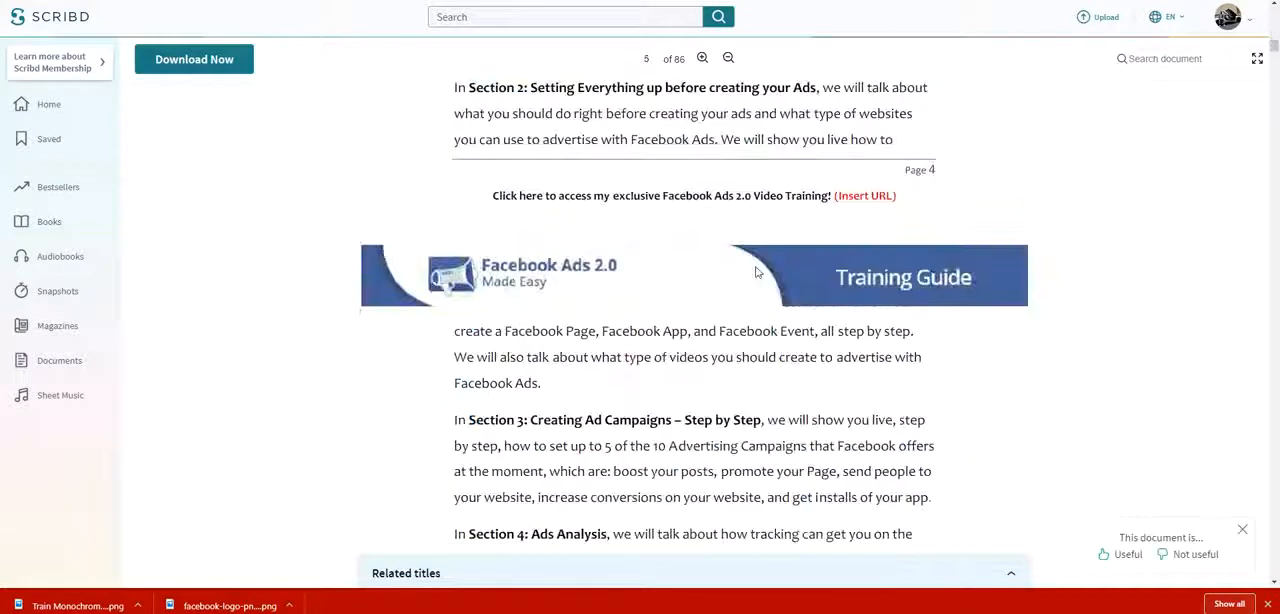
{"action": "scroll", "coordinate": [756, 271], "scroll_direction": "down", "scroll_amount": 15}
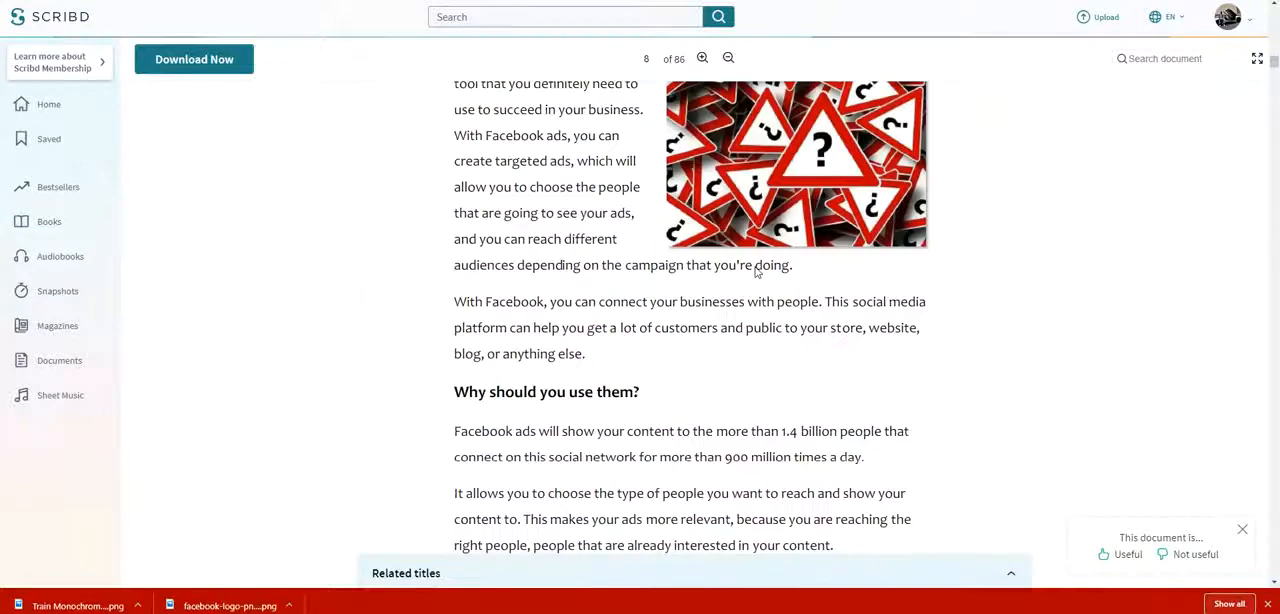
{"action": "scroll", "coordinate": [756, 271], "scroll_direction": "down", "scroll_amount": 15}
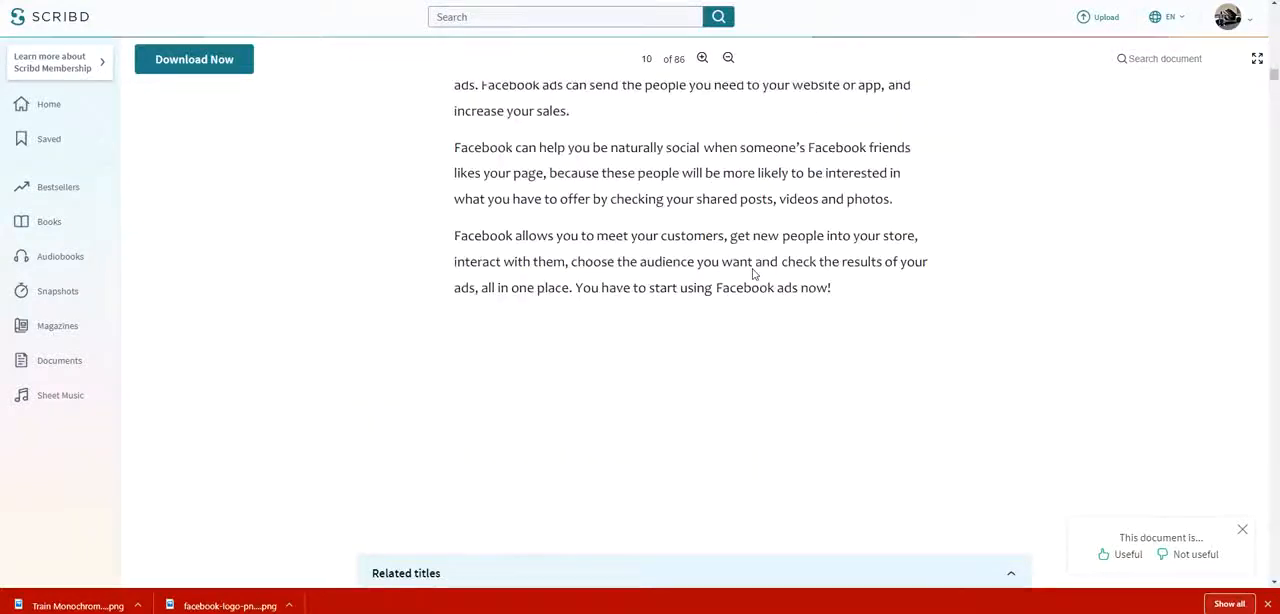
{"action": "scroll", "coordinate": [754, 270], "scroll_direction": "down", "scroll_amount": 5}
{"action": "scroll", "coordinate": [754, 270], "scroll_direction": "up", "scroll_amount": 15}
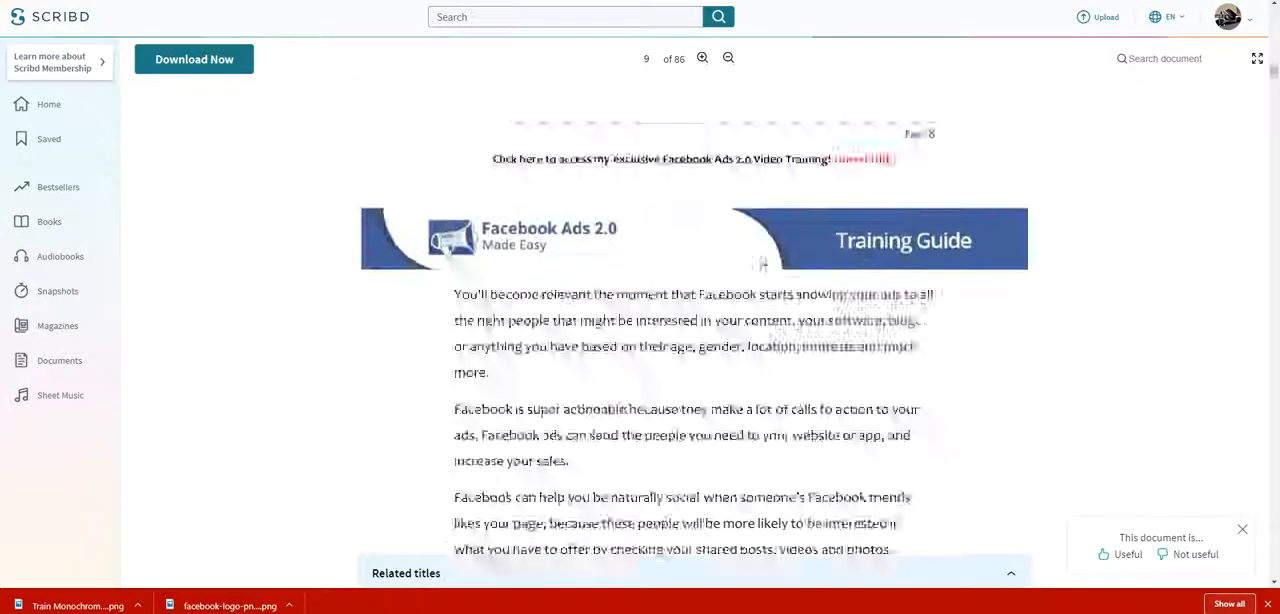
{"action": "scroll", "coordinate": [780, 102], "scroll_direction": "up", "scroll_amount": 15}
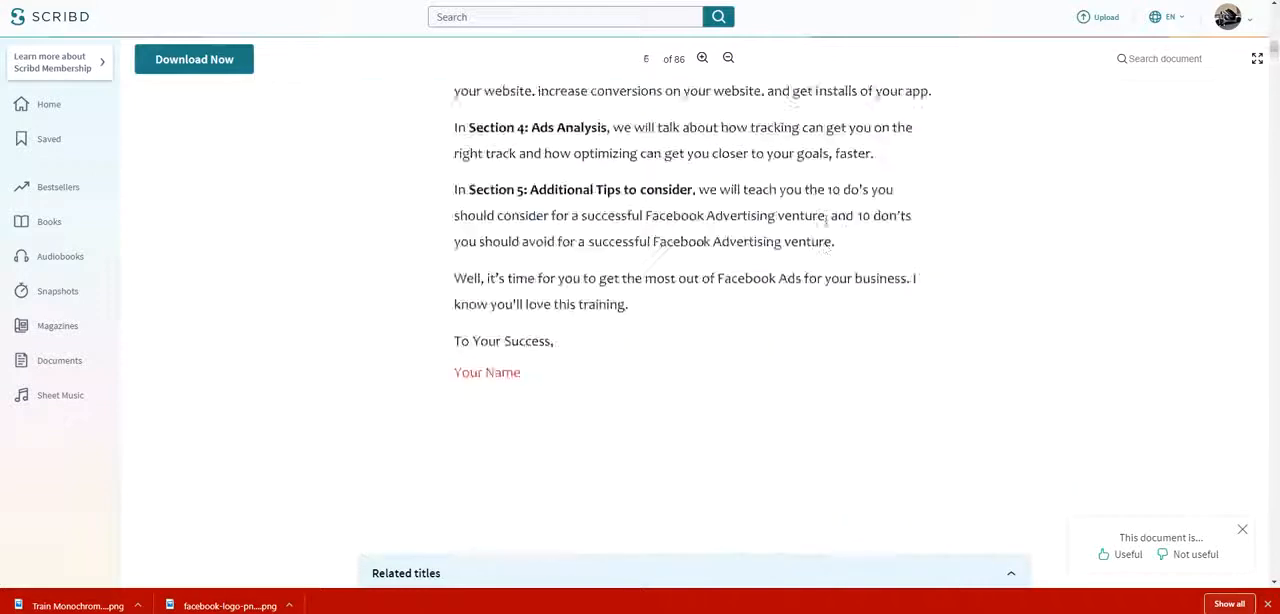
{"action": "scroll", "coordinate": [840, 218], "scroll_direction": "up", "scroll_amount": 15}
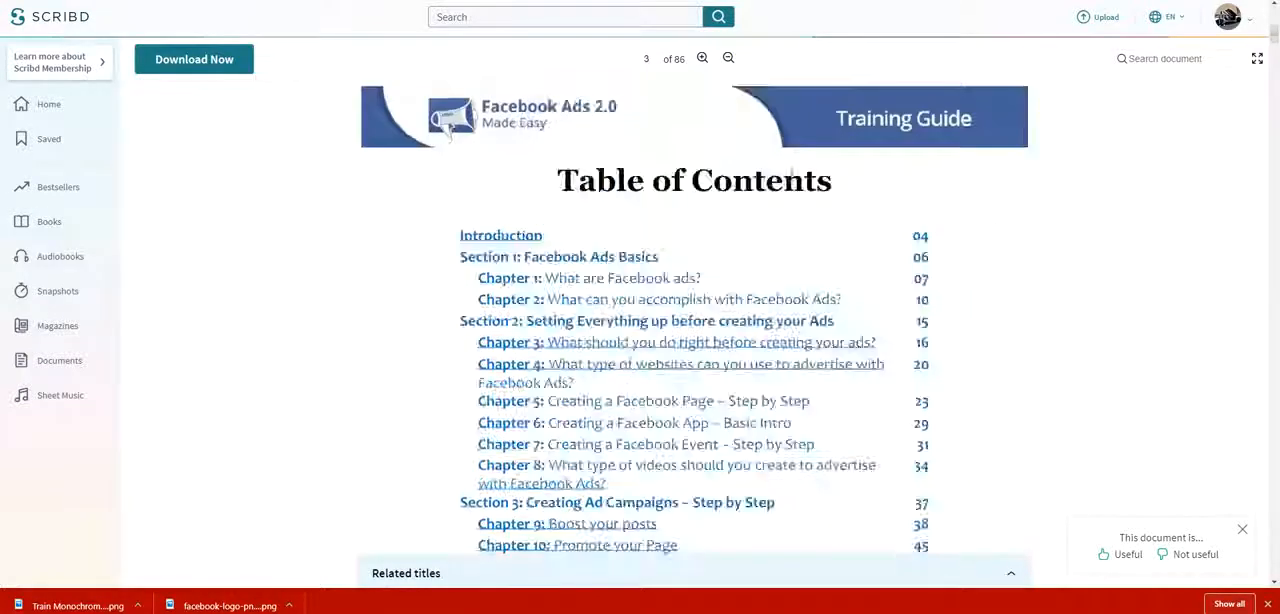
{"action": "scroll", "coordinate": [803, 141], "scroll_direction": "up", "scroll_amount": 15}
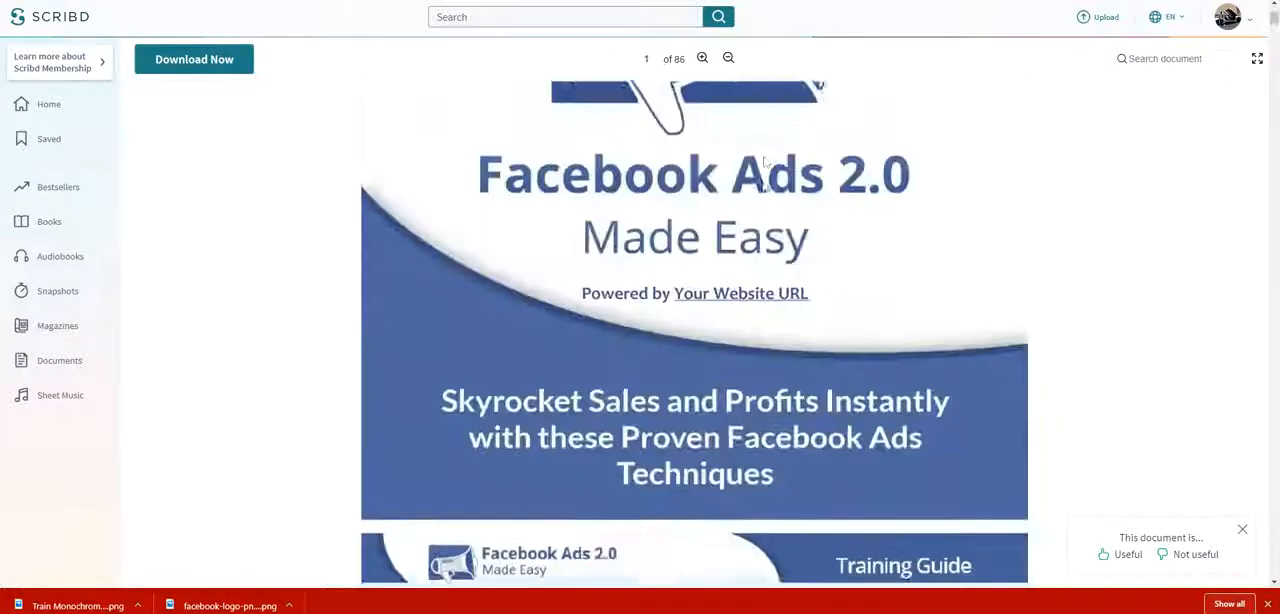
{"action": "scroll", "coordinate": [768, 197], "scroll_direction": "up", "scroll_amount": 2}
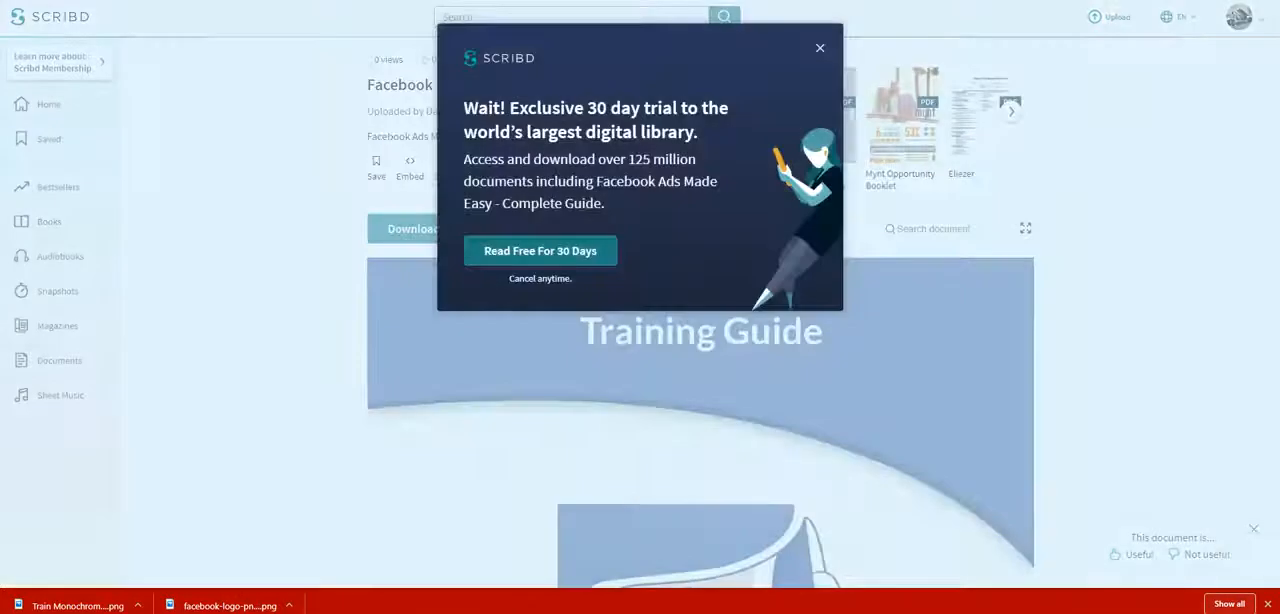
{"action": "left_click", "coordinate": [820, 49]}
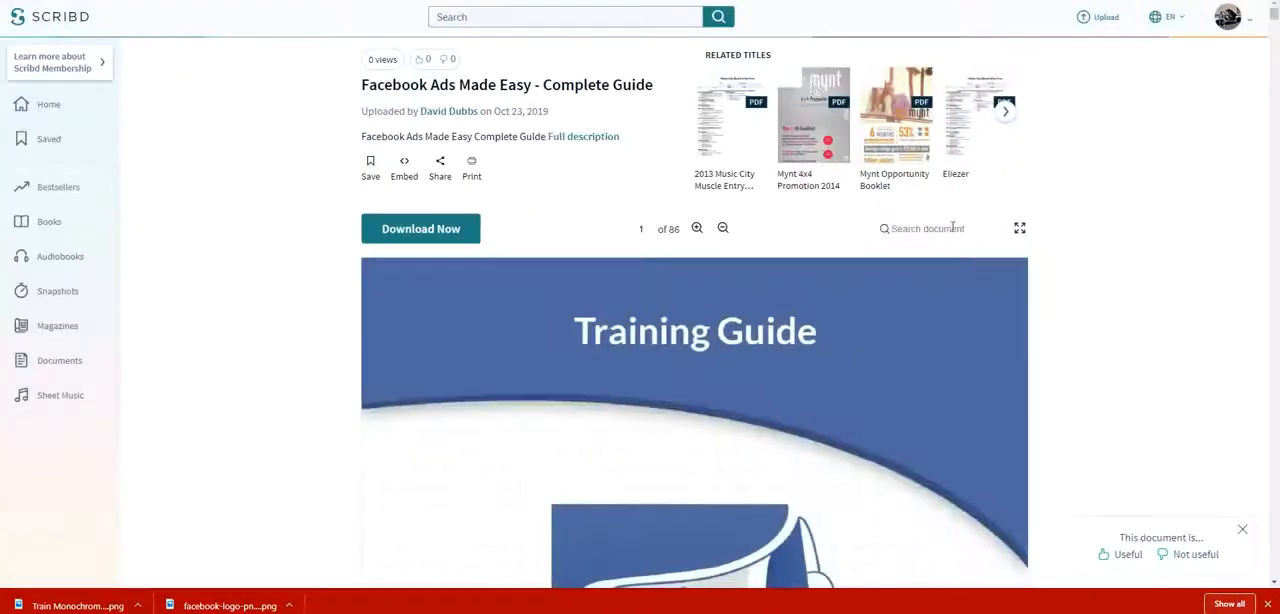
{"action": "scroll", "coordinate": [952, 228], "scroll_direction": "down", "scroll_amount": 3}
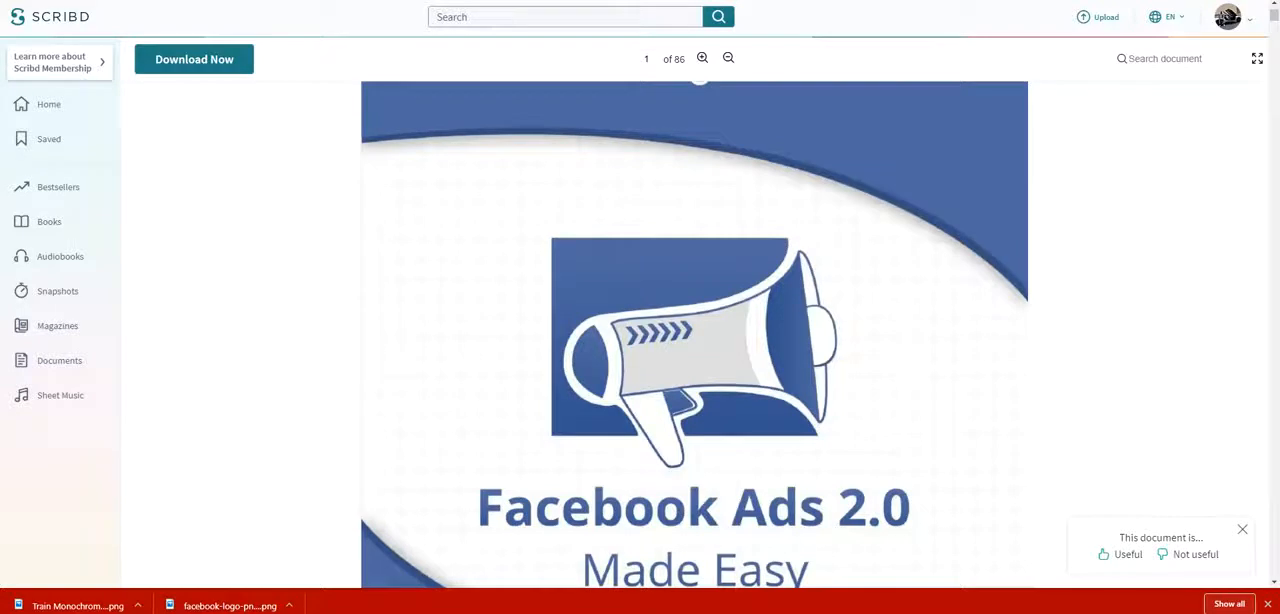
Return to the page list and reopen the live FBADS page.
{"action": "key", "text": "ctrl+shift+Tab"}
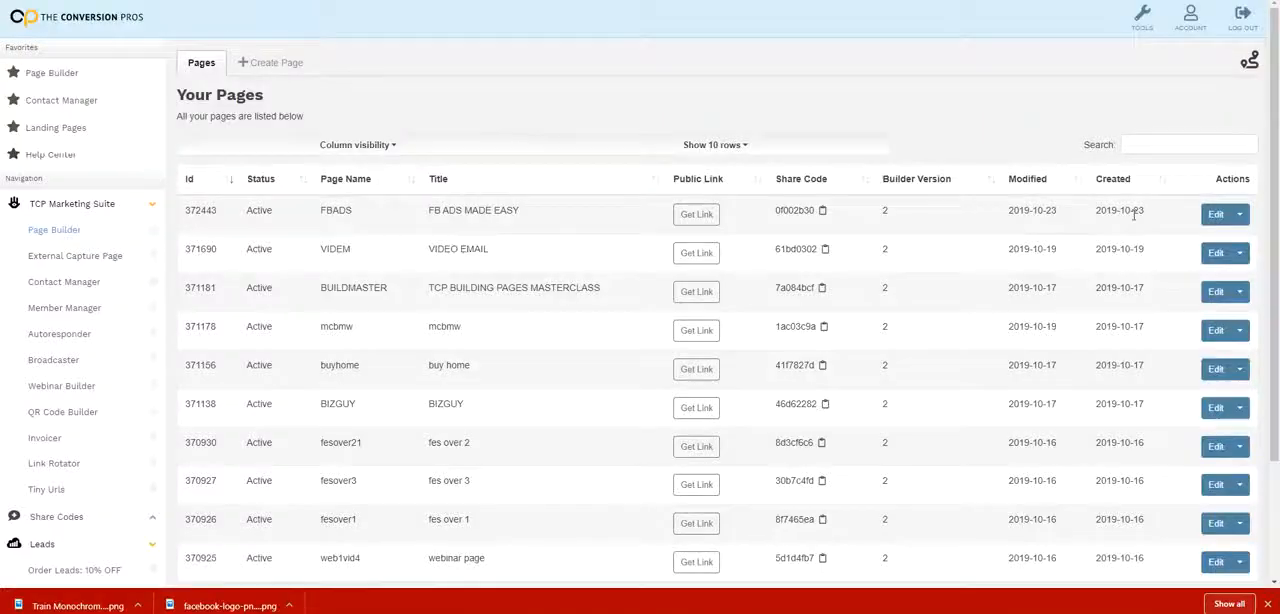
{"action": "left_click", "coordinate": [1239, 214]}
{"action": "left_click", "coordinate": [1220, 249]}
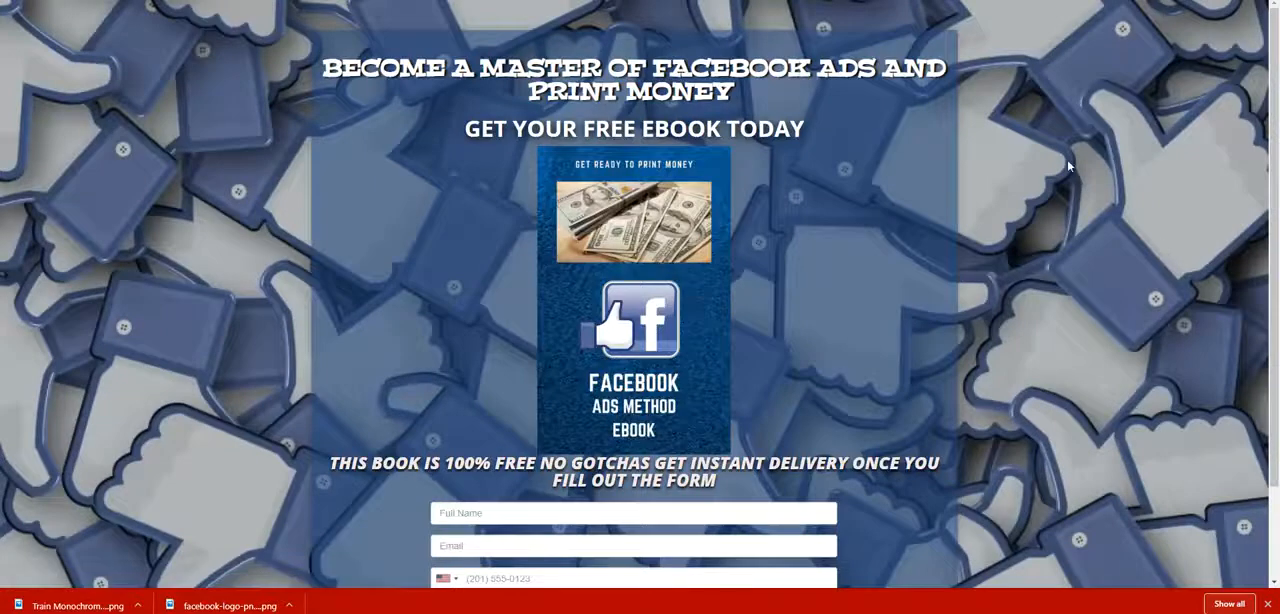
Examine the finished landing page from the headline and ebook cover down to the opt-in form.
{"action": "scroll", "coordinate": [1068, 166], "scroll_direction": "down", "scroll_amount": 1}
{"action": "scroll", "coordinate": [1067, 166], "scroll_direction": "up", "scroll_amount": 1}
{"action": "scroll", "coordinate": [826, 329], "scroll_direction": "down", "scroll_amount": 2}
{"action": "scroll", "coordinate": [771, 323], "scroll_direction": "up", "scroll_amount": 2}
{"action": "scroll", "coordinate": [790, 272], "scroll_direction": "down", "scroll_amount": 2}
{"action": "scroll", "coordinate": [938, 352], "scroll_direction": "up", "scroll_amount": 2}
{"action": "scroll", "coordinate": [736, 240], "scroll_direction": "down", "scroll_amount": 2}
{"action": "scroll", "coordinate": [734, 247], "scroll_direction": "up", "scroll_amount": 2}
{"action": "scroll", "coordinate": [688, 254], "scroll_direction": "down", "scroll_amount": 2}
{"action": "scroll", "coordinate": [691, 249], "scroll_direction": "up", "scroll_amount": 2}
{"action": "scroll", "coordinate": [677, 182], "scroll_direction": "down", "scroll_amount": 1}
{"action": "scroll", "coordinate": [675, 165], "scroll_direction": "up", "scroll_amount": 1}
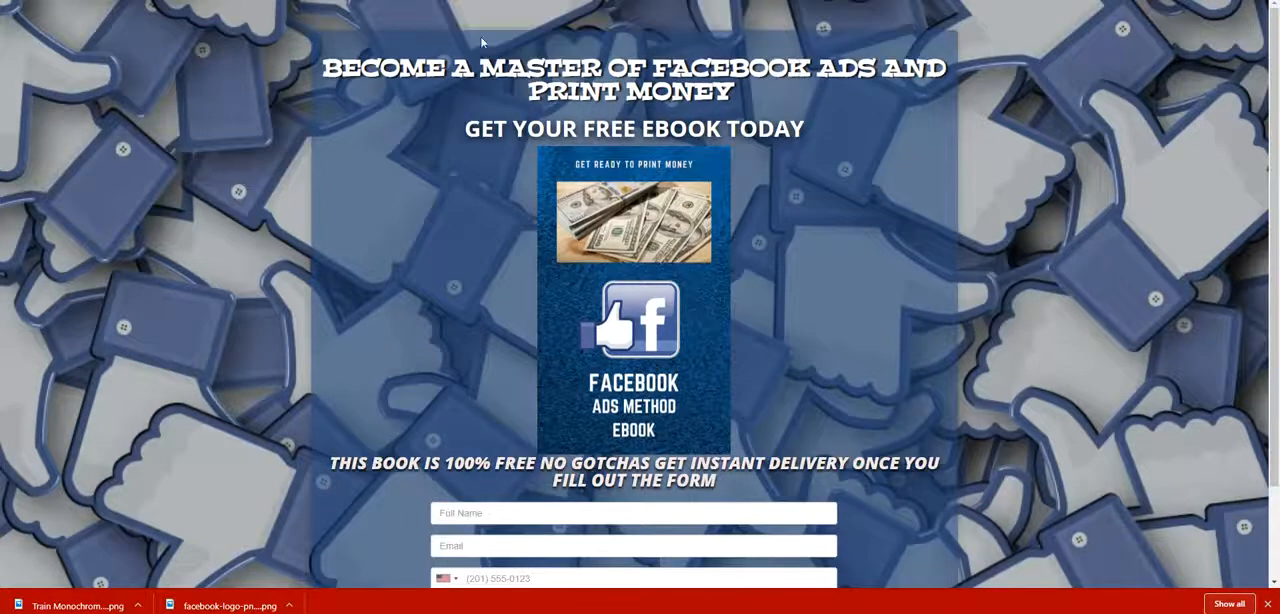